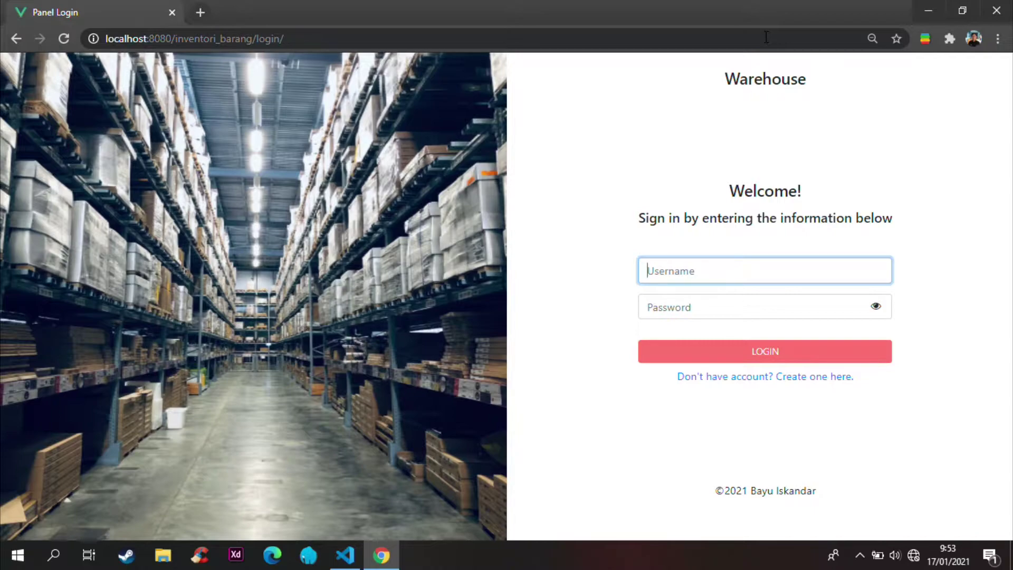
Step: Log in to Inventori Barang with the administrator username and password
{"action": "type", "text": "admin"}
{"action": "key", "text": "Tab"}
{"action": "type", "text": "admin"}
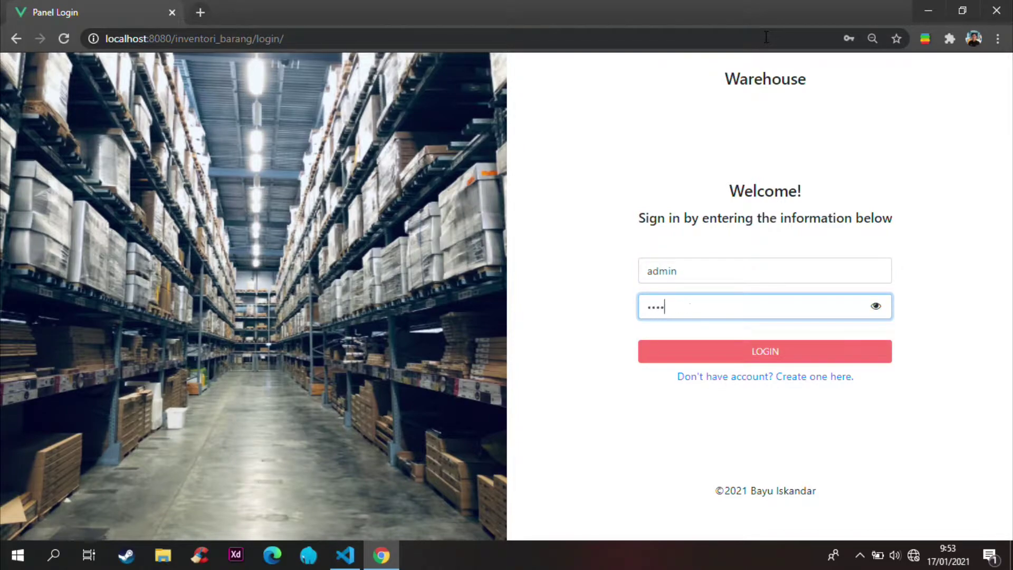
{"action": "key", "text": "Return"}
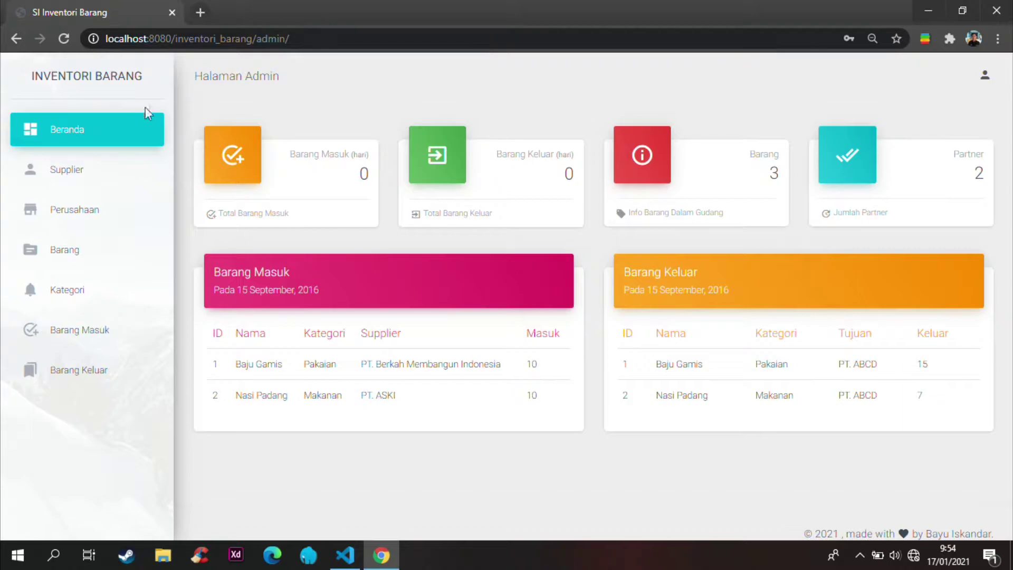
Step: Open the Supplier list from the sidebar and dismiss the DataTables warning
{"action": "left_click", "coordinate": [104, 180]}
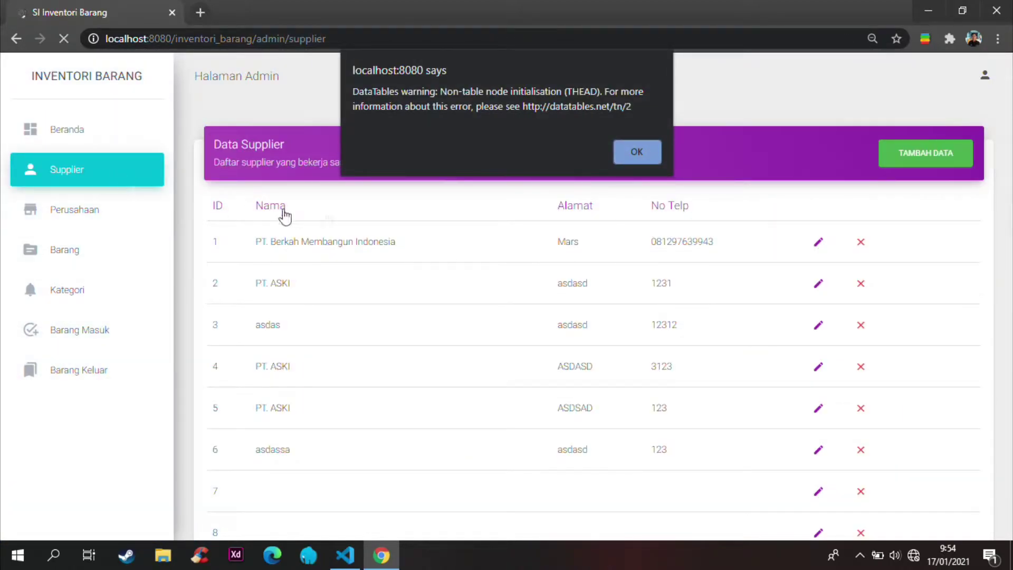
{"action": "left_click", "coordinate": [652, 153]}
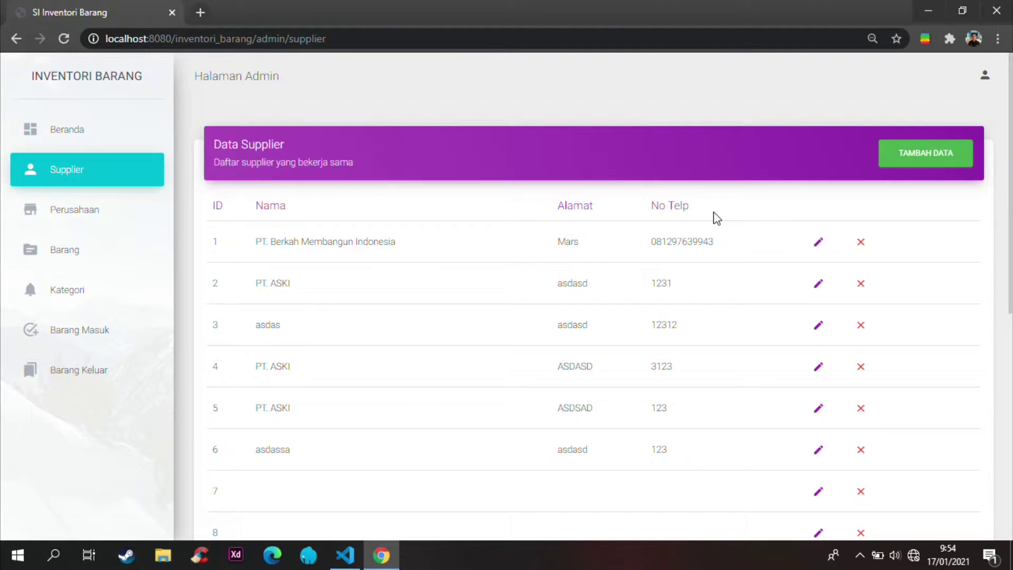
Step: Add supplier PT. ABCD with its phone number and address CIBINONG, then dismiss the alert
{"action": "left_click", "coordinate": [939, 165]}
{"action": "left_click", "coordinate": [398, 216]}
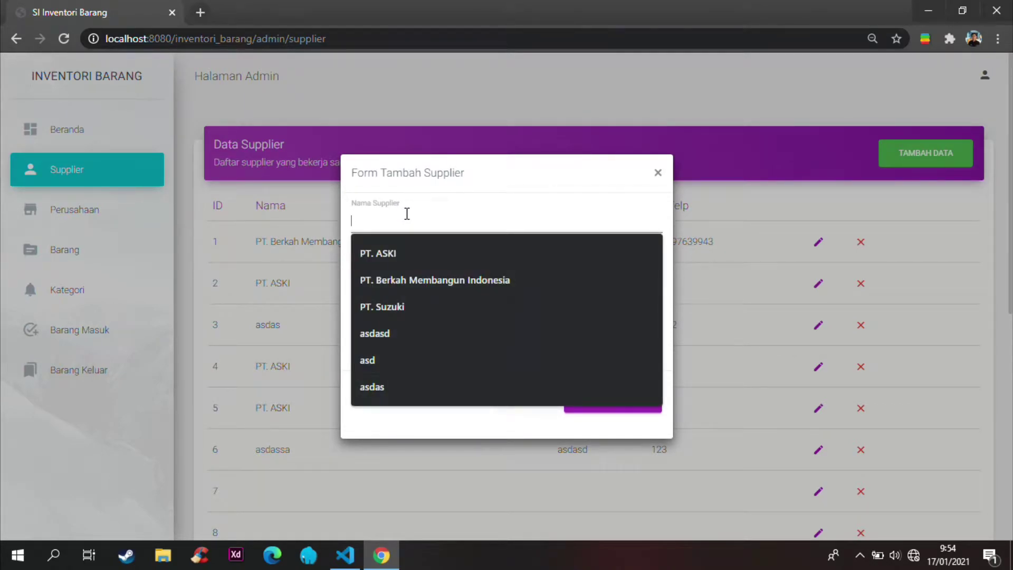
{"action": "type", "text": "PT"}
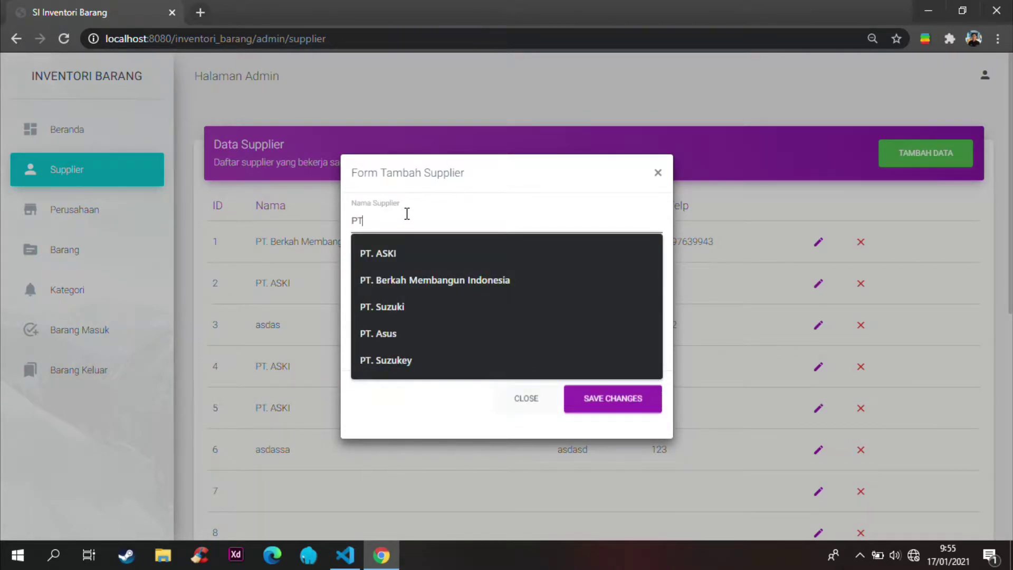
{"action": "type", "text": ". ABCD"}
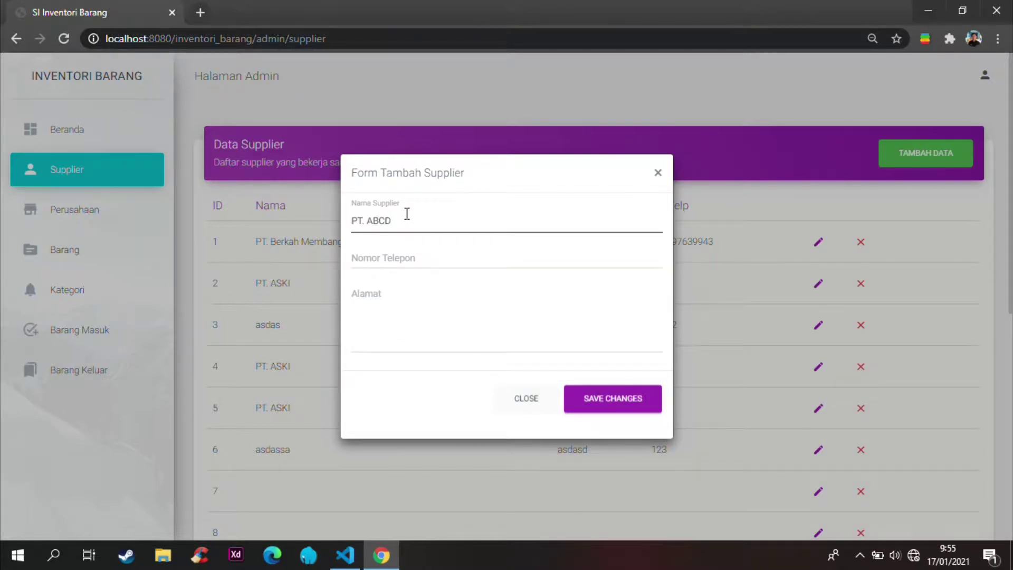
{"action": "left_click", "coordinate": [409, 258]}
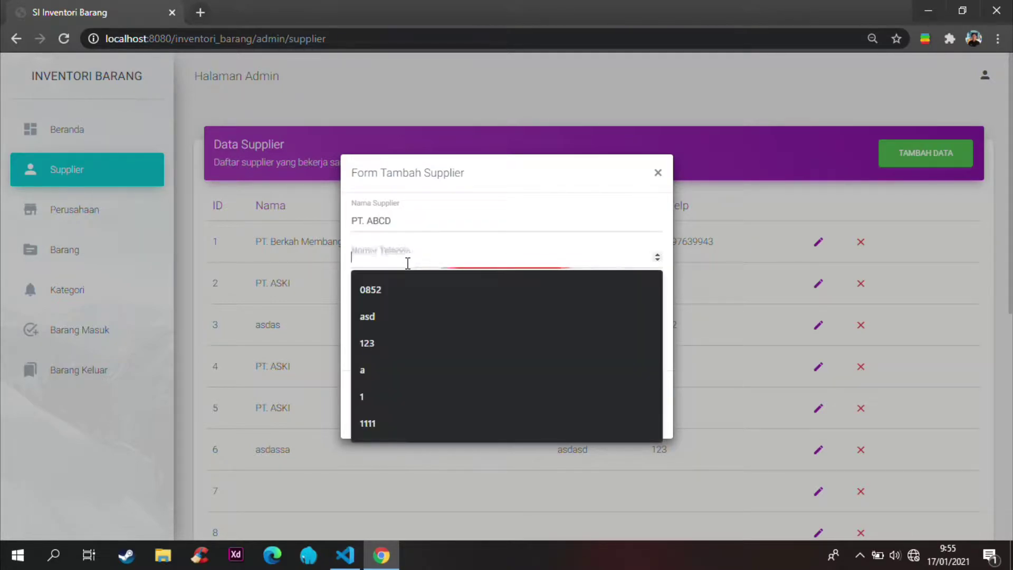
{"action": "type", "text": "0898"}
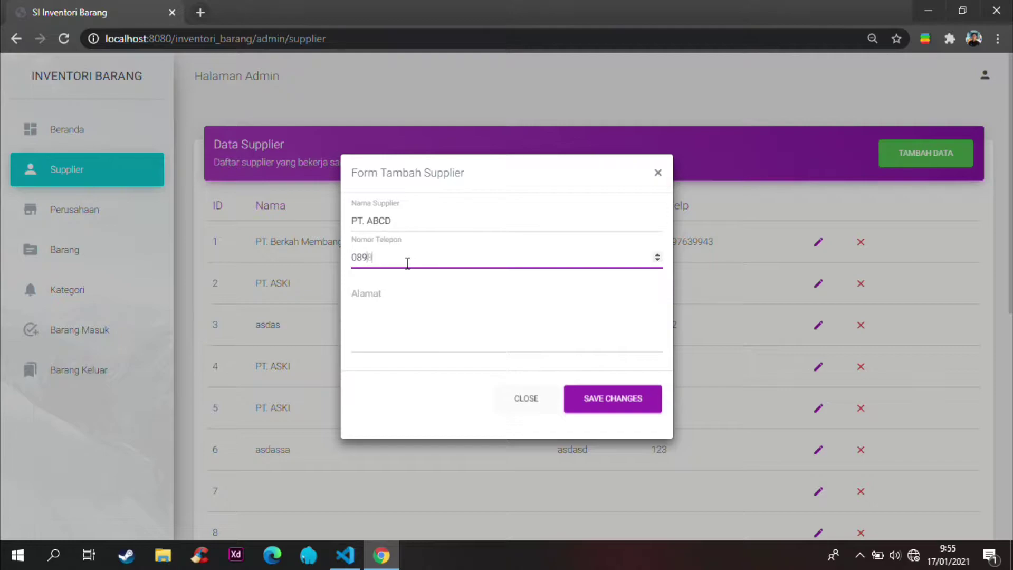
{"action": "type", "text": "7777777"}
{"action": "left_click", "coordinate": [432, 295]}
{"action": "type", "text": "CIBINONG"}
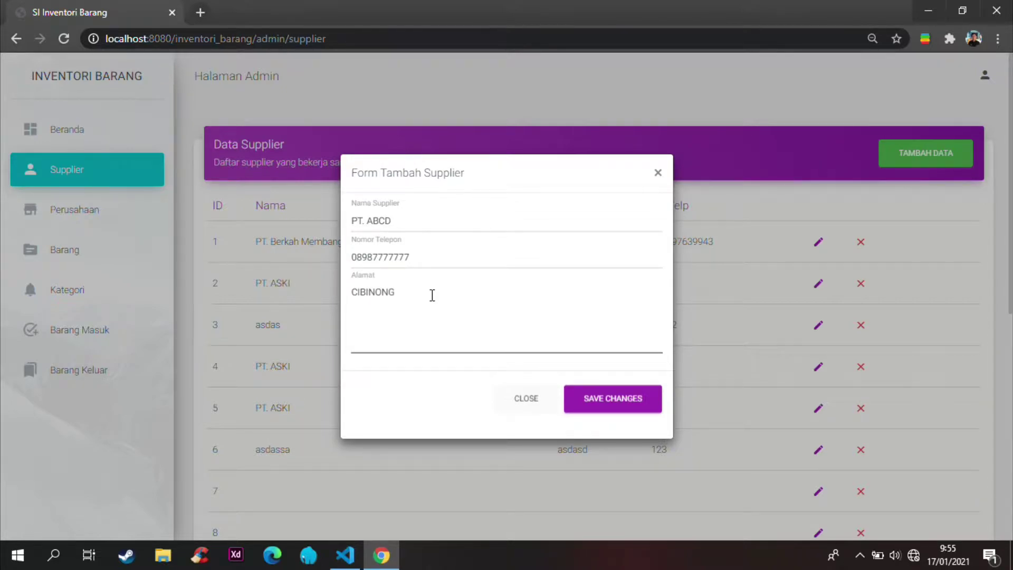
{"action": "left_click", "coordinate": [639, 405]}
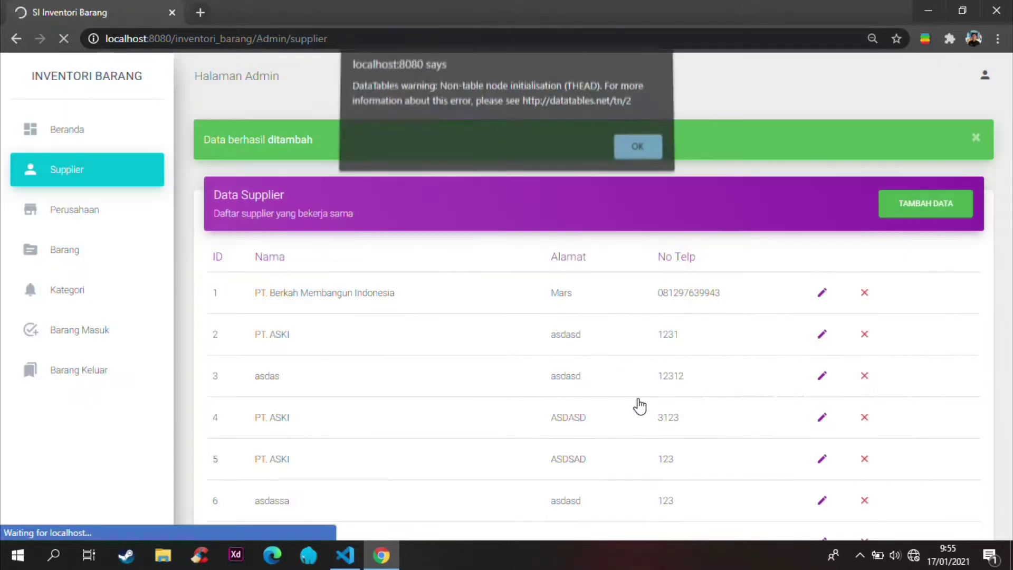
{"action": "left_click", "coordinate": [638, 151]}
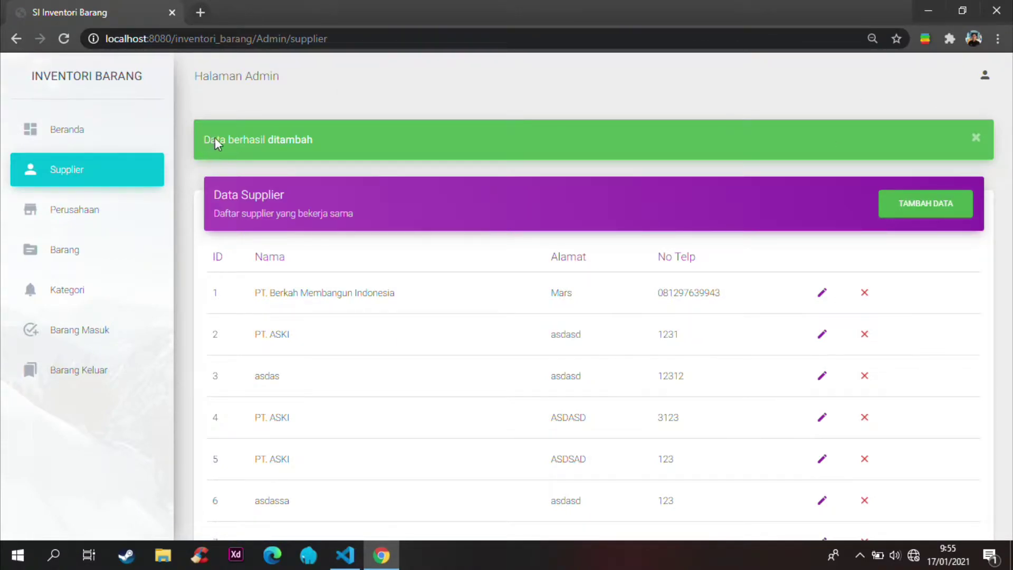
Step: Scroll to the bottom of the supplier table and highlight row 16, PT. ABCD, to check it
{"action": "left_click", "coordinate": [333, 150]}
{"action": "scroll", "coordinate": [362, 252], "scroll_direction": "down", "scroll_amount": 8}
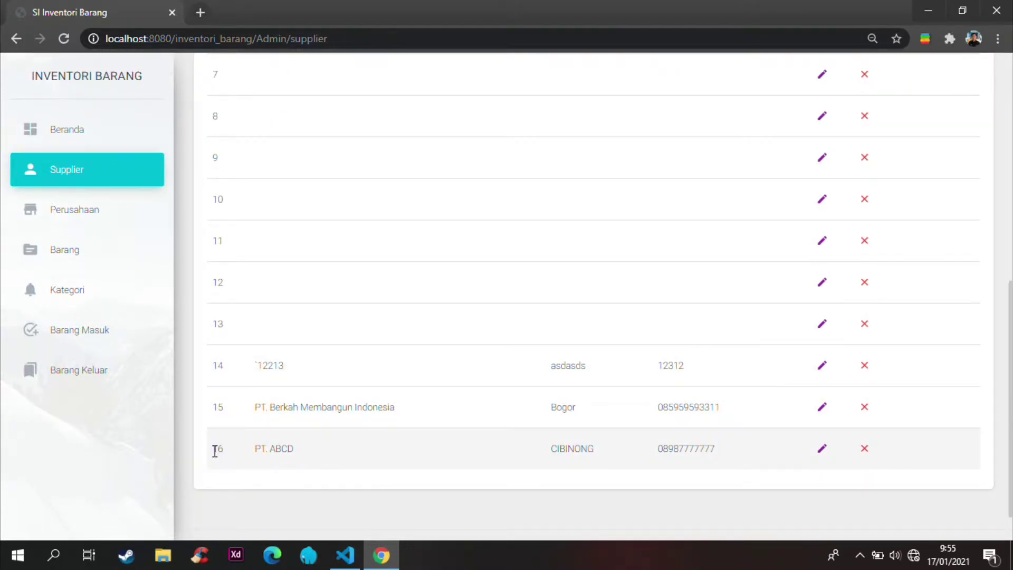
{"action": "left_click_drag", "start_coordinate": [215, 451], "coordinate": [899, 455]}
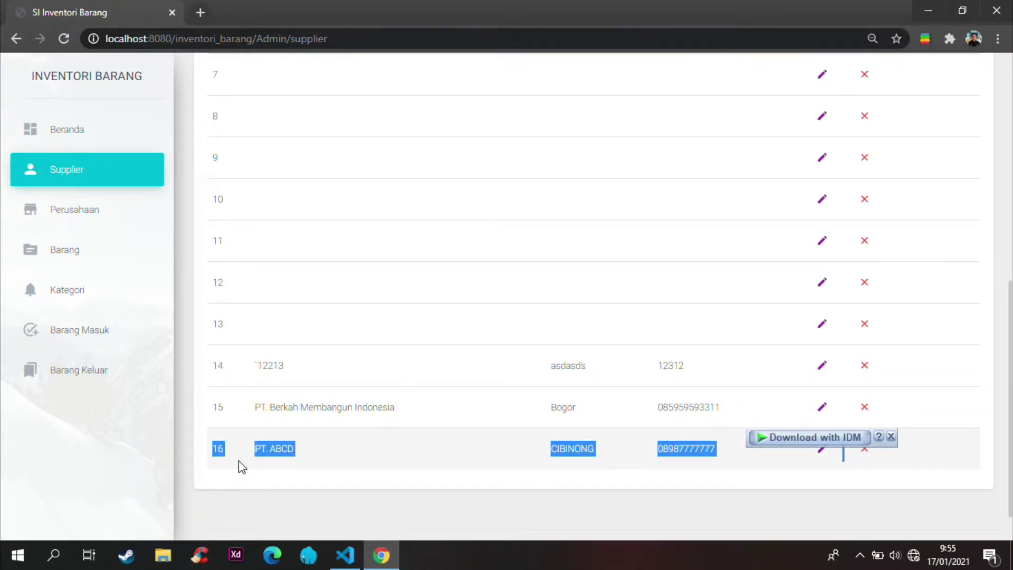
{"action": "left_click", "coordinate": [311, 480]}
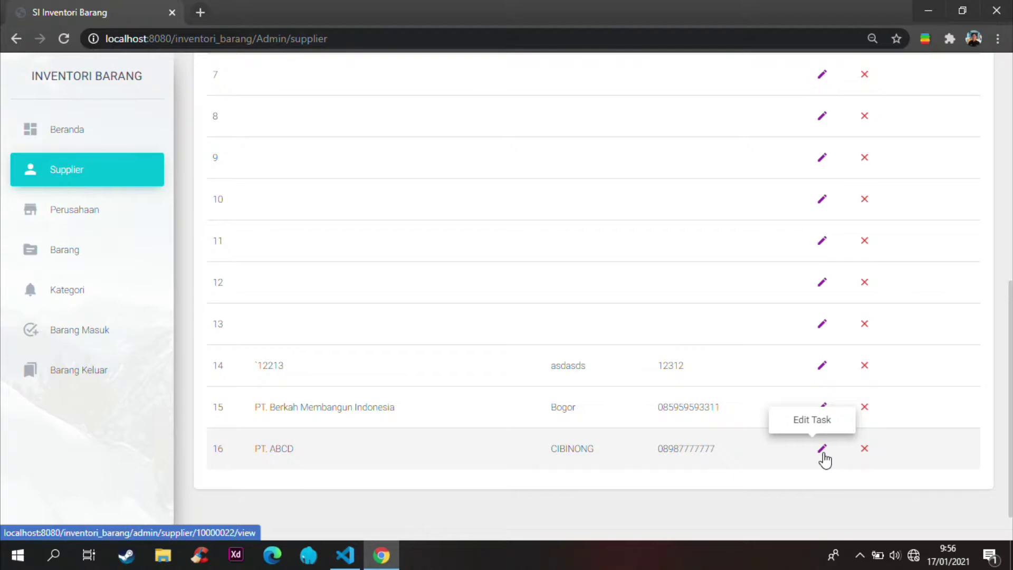
Step: Edit supplier row 16 to name PT. DCBA, a new phone number and address CIRIUNG, and save
{"action": "left_click", "coordinate": [824, 455]}
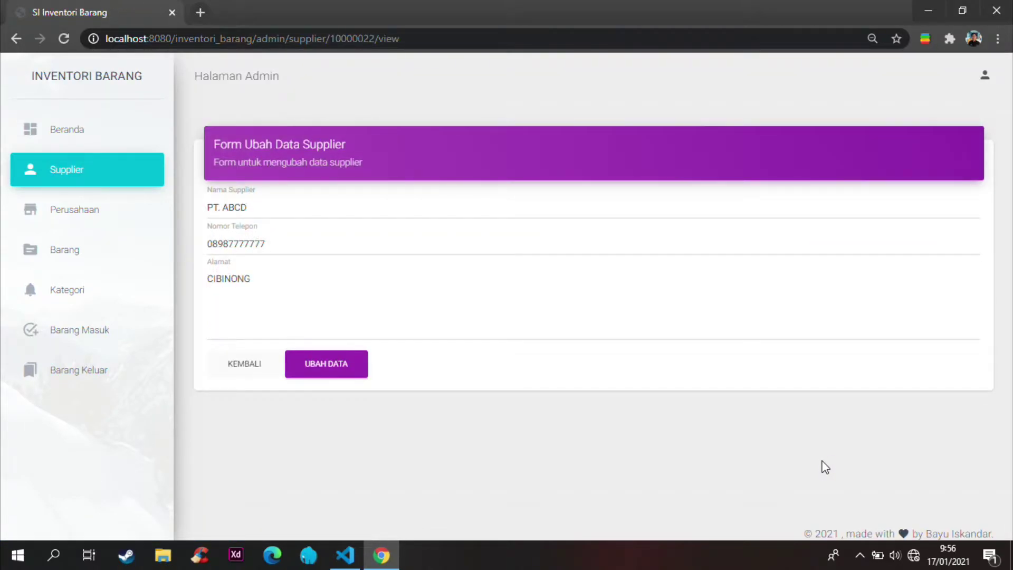
{"action": "left_click", "coordinate": [308, 205]}
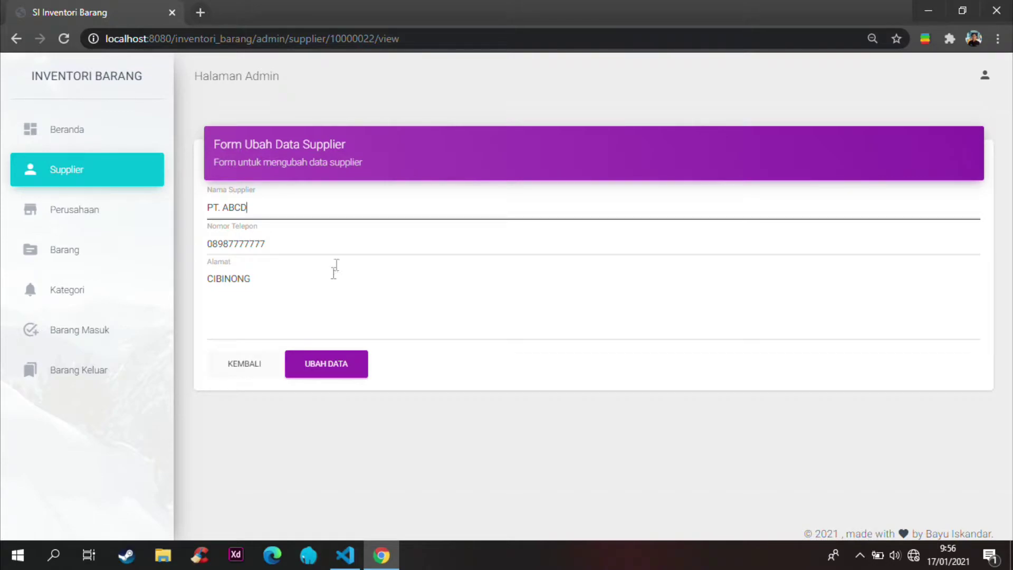
{"action": "key", "text": "BackSpace"}
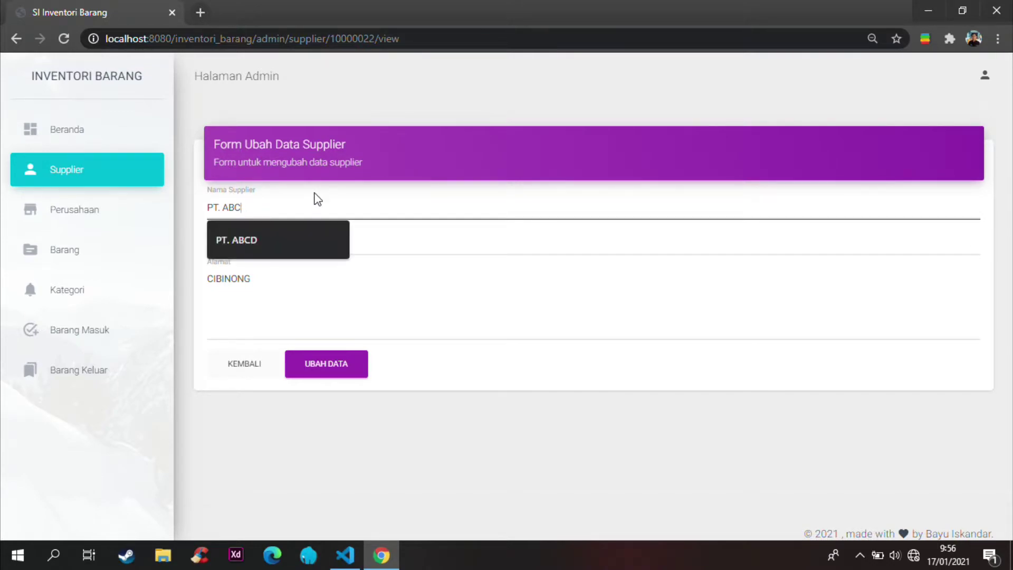
{"action": "key", "text": "BackSpace"}
{"action": "key", "text": "BackSpace"}
{"action": "key", "text": "BackSpace"}
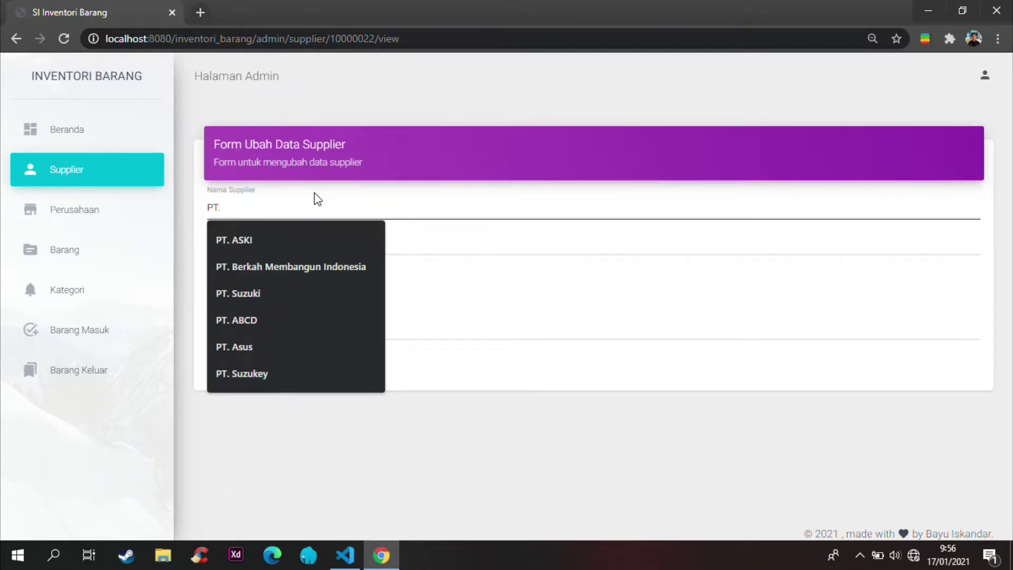
{"action": "type", "text": "DCBA"}
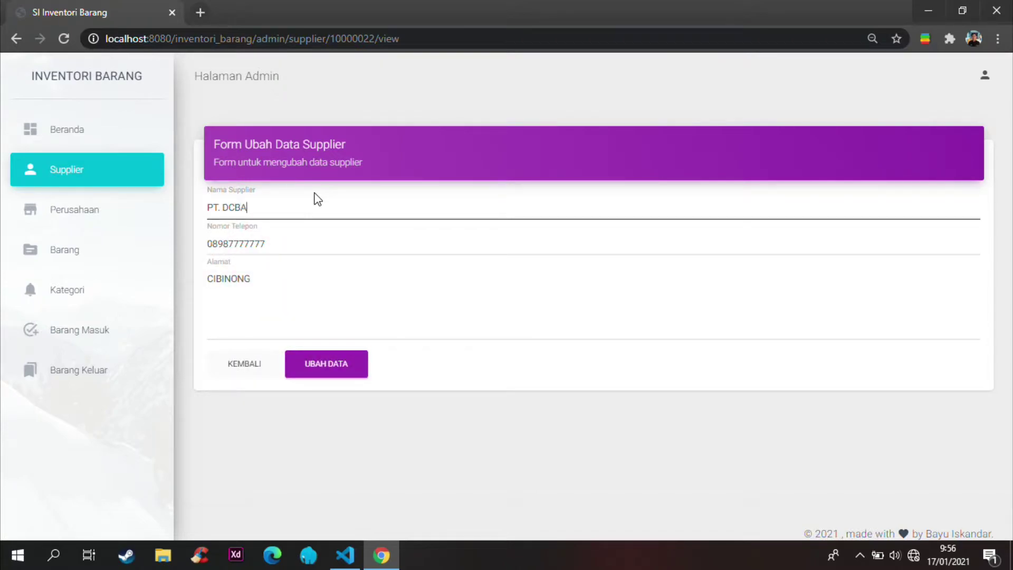
{"action": "left_click_drag", "start_coordinate": [308, 242], "coordinate": [230, 246]}
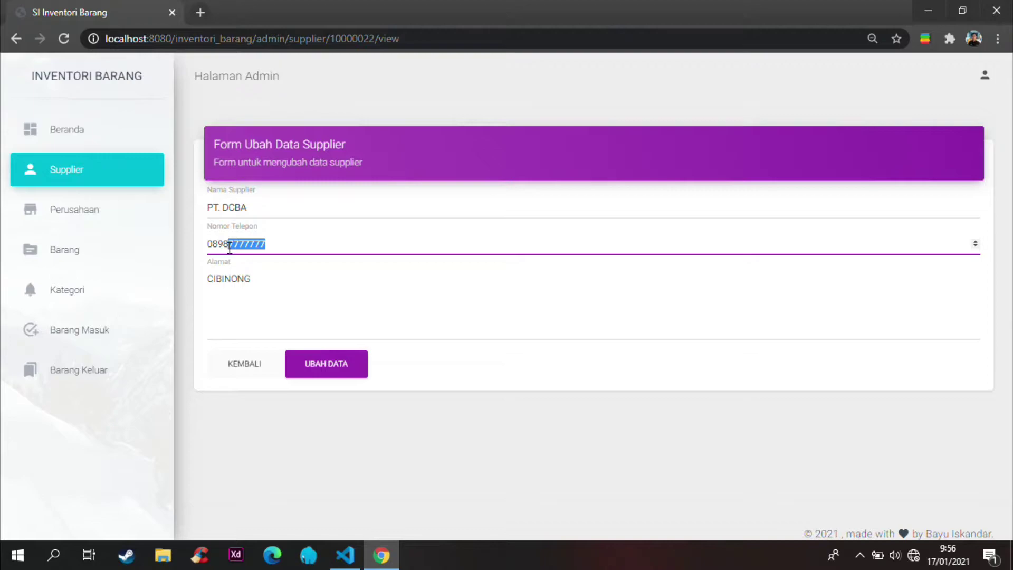
{"action": "type", "text": "997766"}
{"action": "left_click", "coordinate": [236, 280]}
{"action": "double_click", "coordinate": [235, 280]}
{"action": "type", "text": "CIRIUNG"}
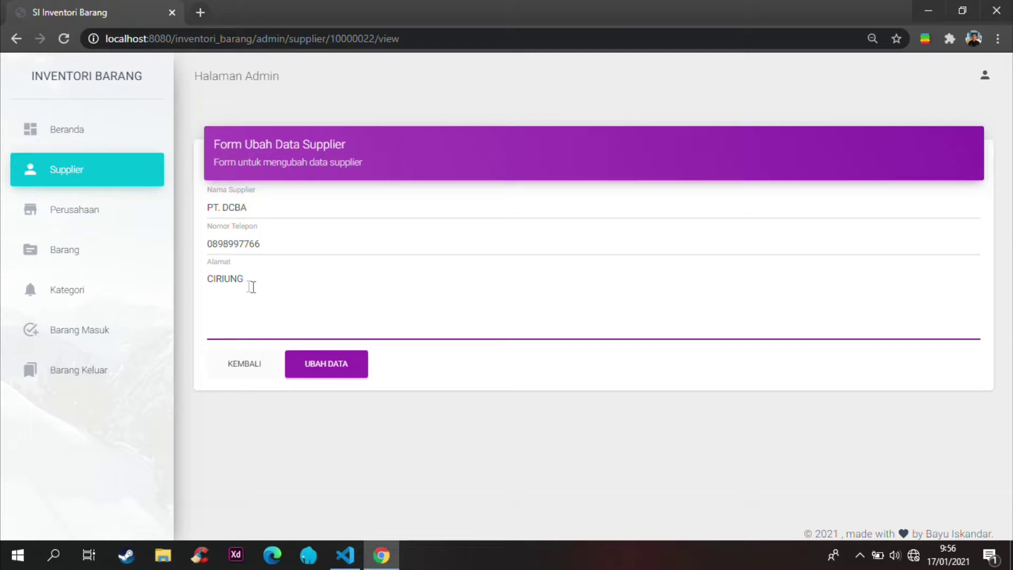
{"action": "left_click", "coordinate": [344, 369]}
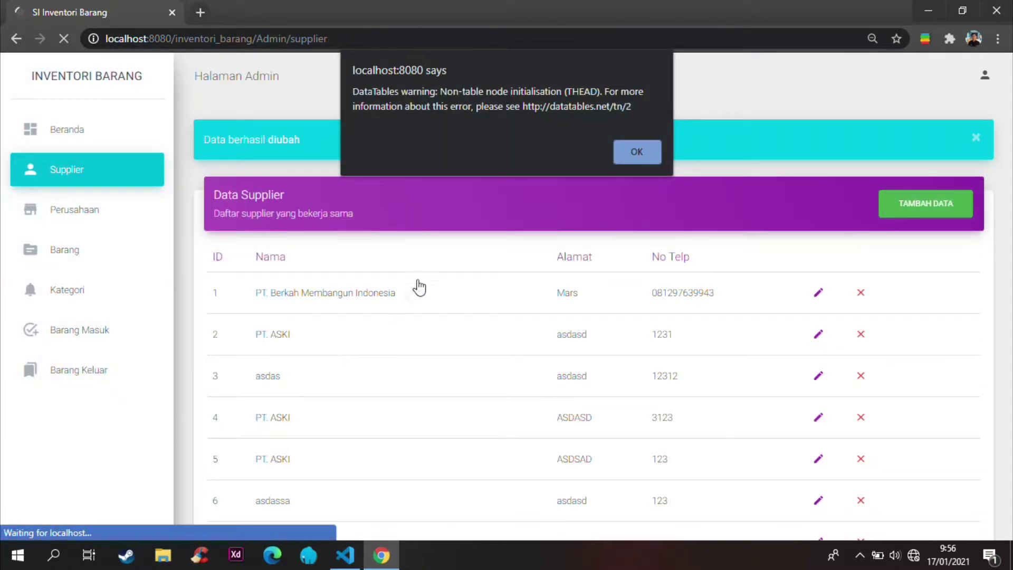
Step: Dismiss the alert and verify row 16 now shows PT. DCBA at CIRIUNG
{"action": "left_click", "coordinate": [640, 150]}
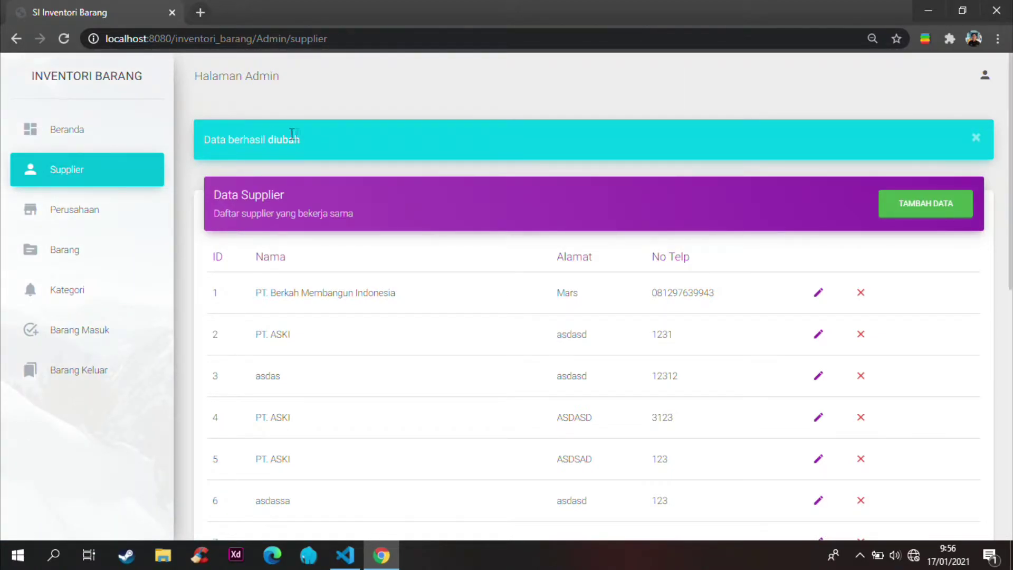
{"action": "scroll", "coordinate": [322, 144], "scroll_direction": "down", "scroll_amount": 10}
{"action": "left_click_drag", "start_coordinate": [253, 405], "coordinate": [719, 414]}
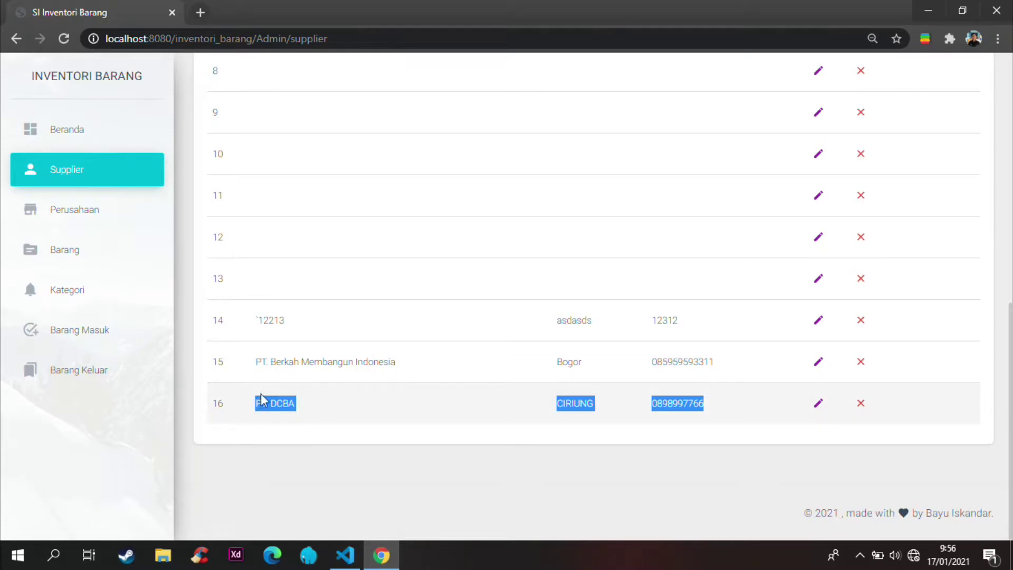
{"action": "left_click", "coordinate": [450, 444]}
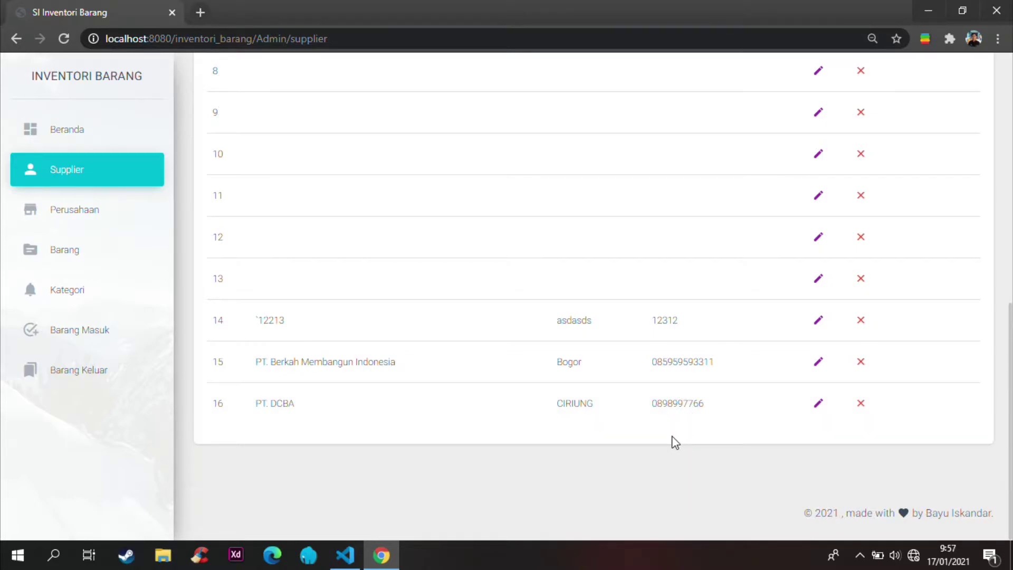
{"action": "left_click", "coordinate": [866, 410]}
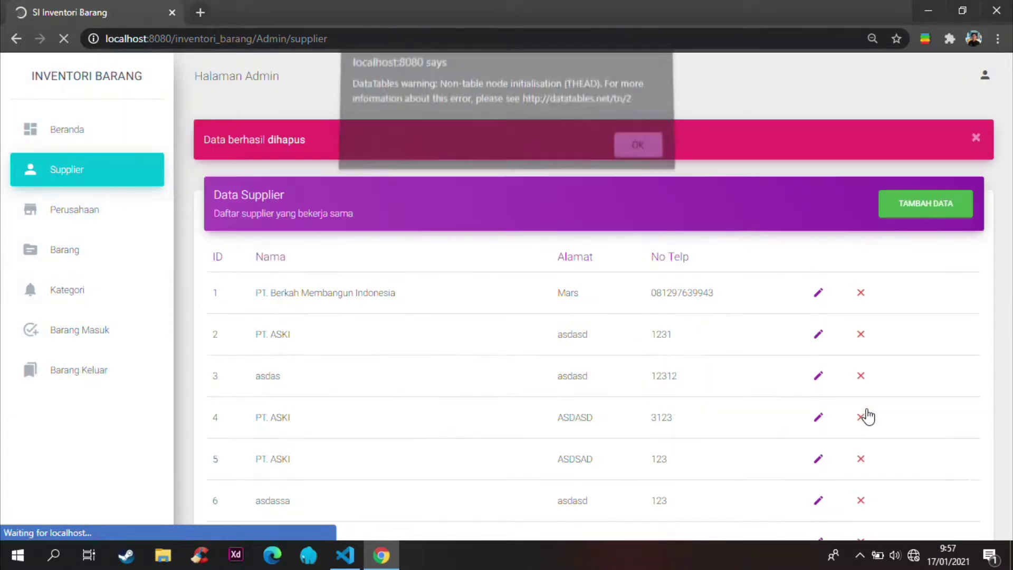
{"action": "left_click", "coordinate": [641, 152]}
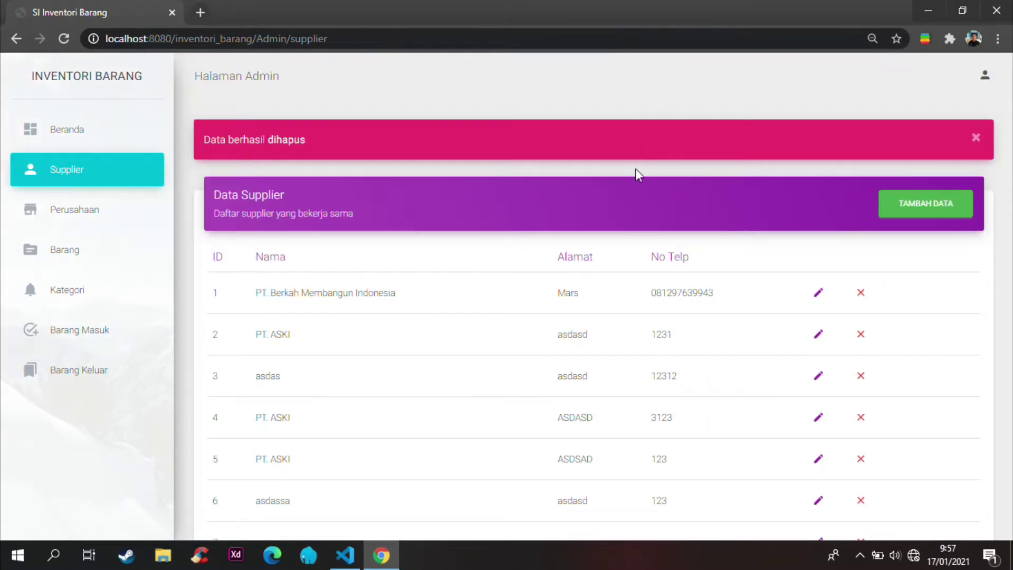
{"action": "left_click_drag", "start_coordinate": [323, 139], "coordinate": [199, 145]}
{"action": "left_click", "coordinate": [339, 136]}
{"action": "left_click_drag", "start_coordinate": [210, 258], "coordinate": [224, 259]}
{"action": "left_click", "coordinate": [294, 262]}
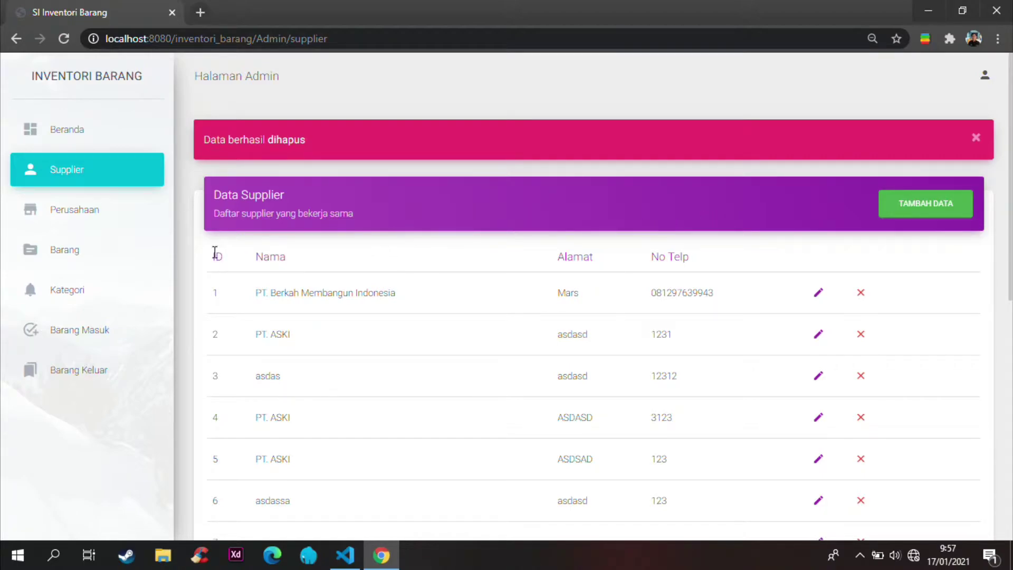
{"action": "scroll", "coordinate": [229, 254], "scroll_direction": "down", "scroll_amount": 1}
{"action": "scroll", "coordinate": [370, 179], "scroll_direction": "down", "scroll_amount": 1}
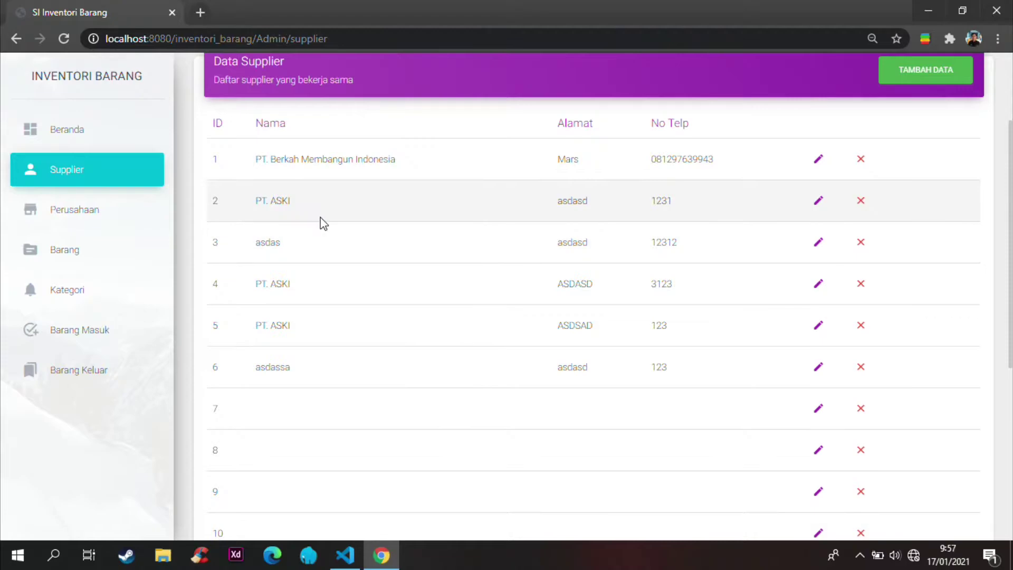
{"action": "scroll", "coordinate": [321, 221], "scroll_direction": "up", "scroll_amount": 3}
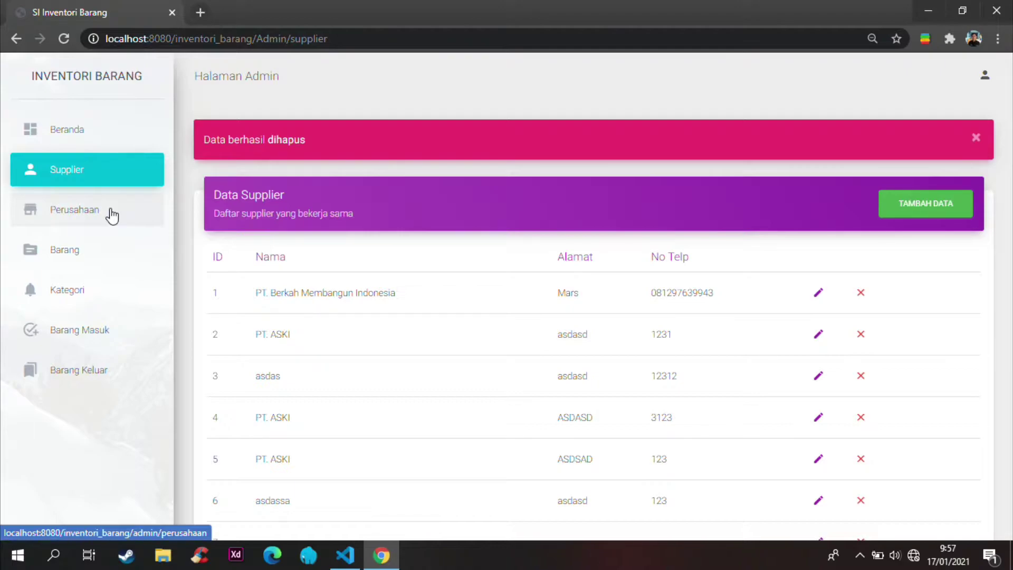
Step: Go to the Perusahaan page listing partner companies
{"action": "left_click", "coordinate": [111, 210]}
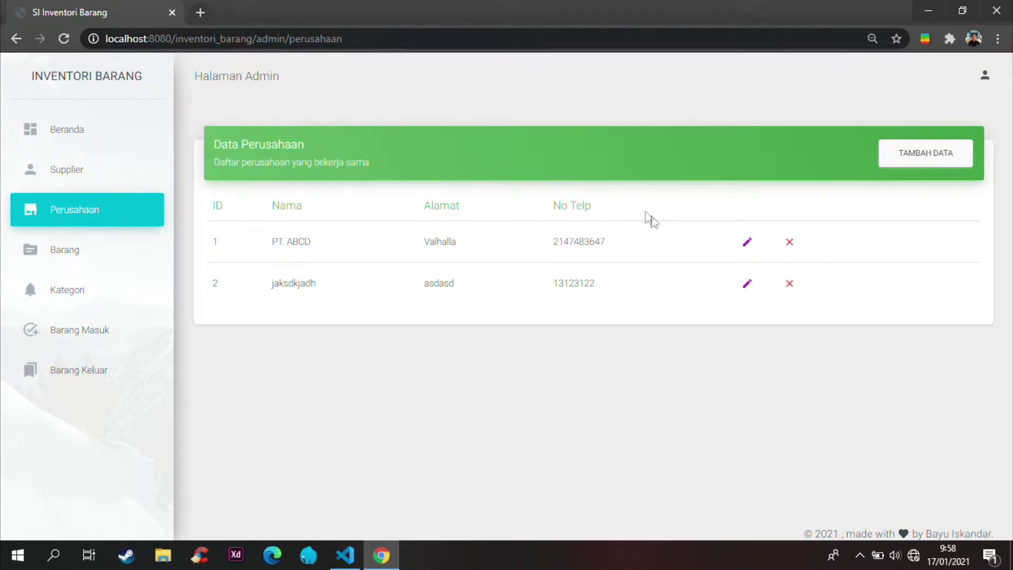
Step: Add company PT. BERKAH INDO with its phone number and address BOGOR, and save it
{"action": "left_click", "coordinate": [939, 165]}
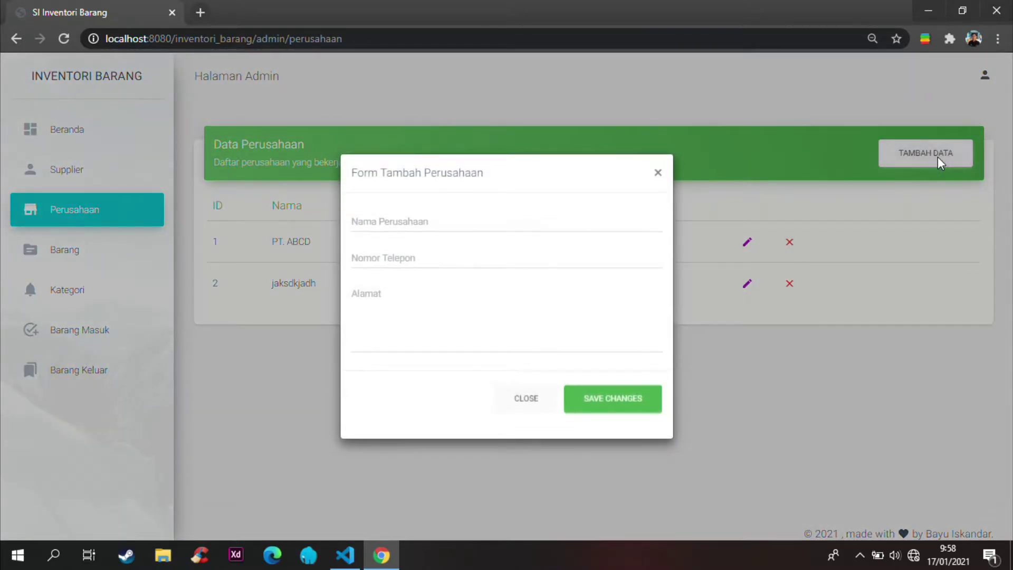
{"action": "left_click", "coordinate": [393, 220]}
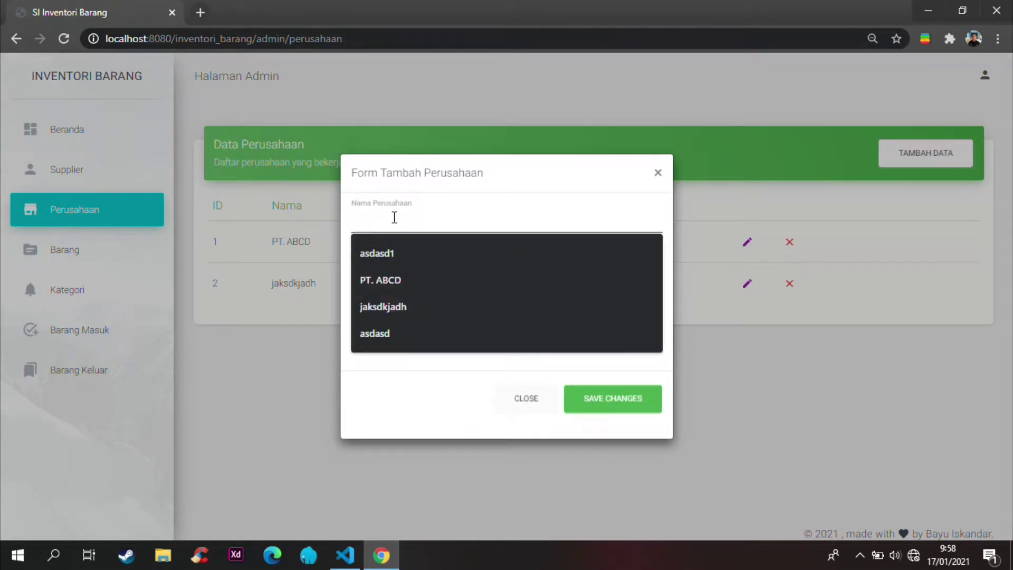
{"action": "left_click", "coordinate": [403, 280]}
{"action": "left_click_drag", "start_coordinate": [393, 220], "coordinate": [367, 220]}
{"action": "type", "text": "BER"}
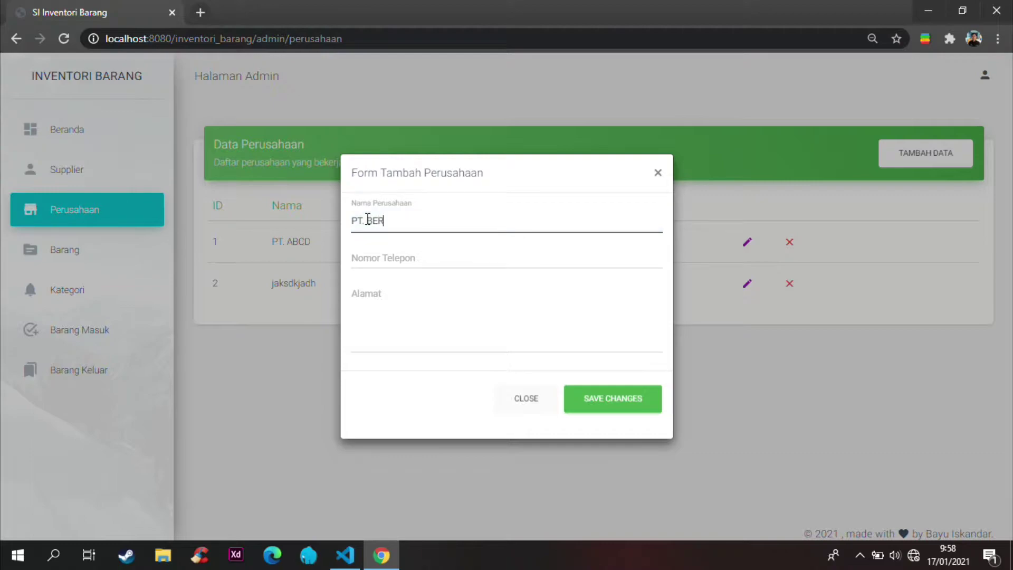
{"action": "type", "text": "KAH INDO"}
{"action": "left_click", "coordinate": [394, 256]}
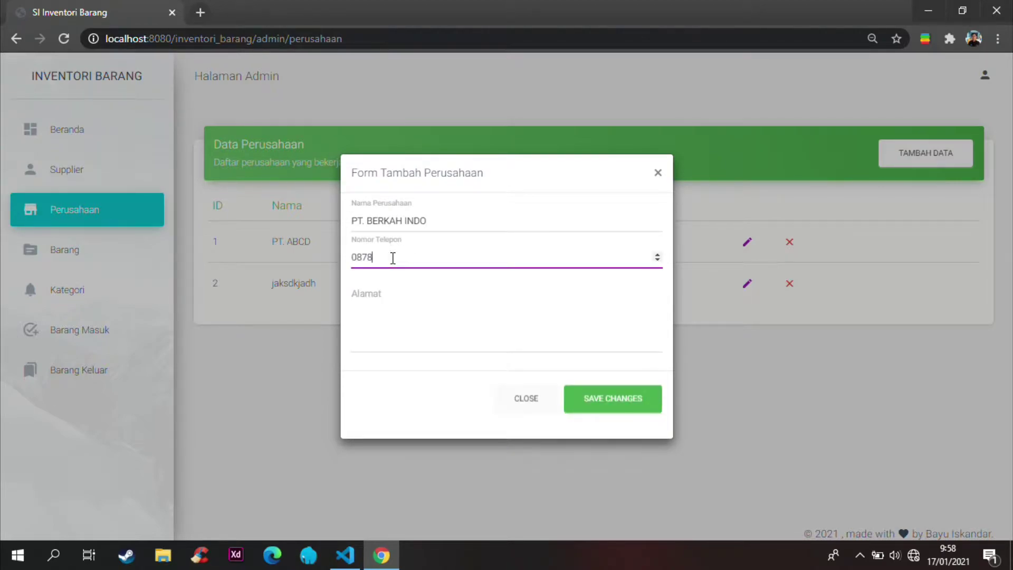
{"action": "left_click", "coordinate": [402, 311]}
{"action": "type", "text": "B"}
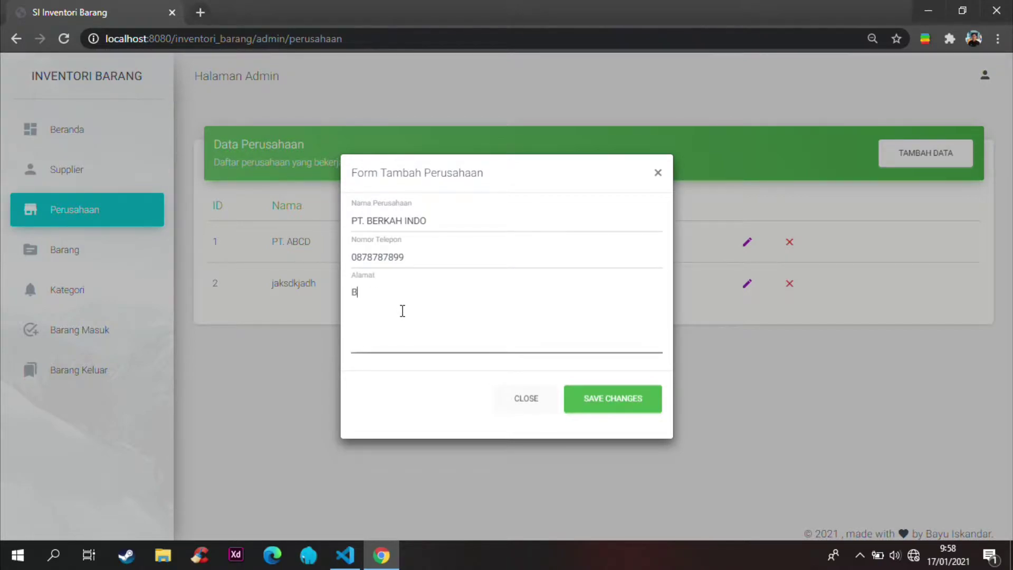
{"action": "type", "text": "OGOR"}
{"action": "left_click", "coordinate": [623, 393]}
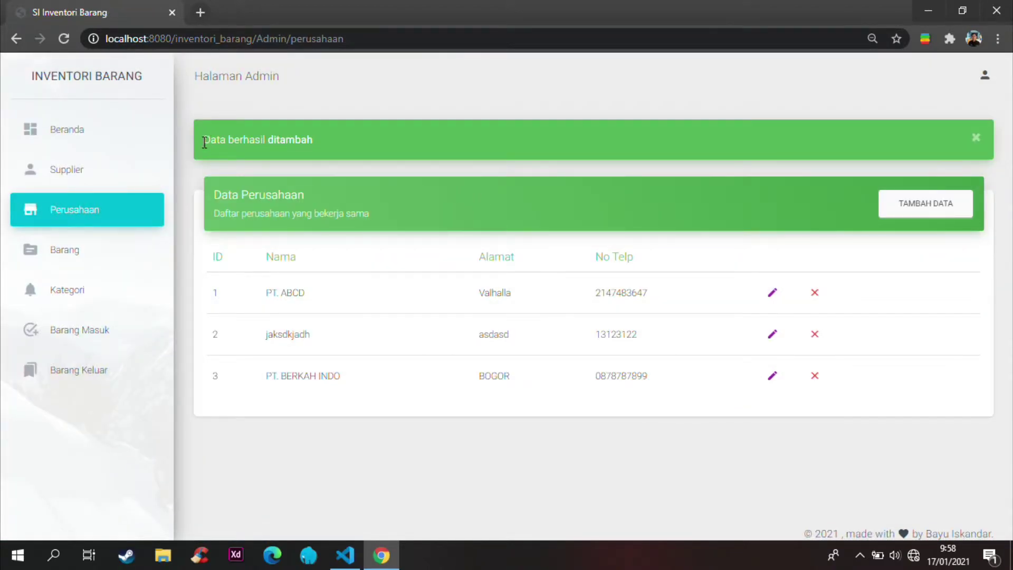
{"action": "left_click_drag", "start_coordinate": [204, 140], "coordinate": [276, 140]}
{"action": "left_click", "coordinate": [285, 390]}
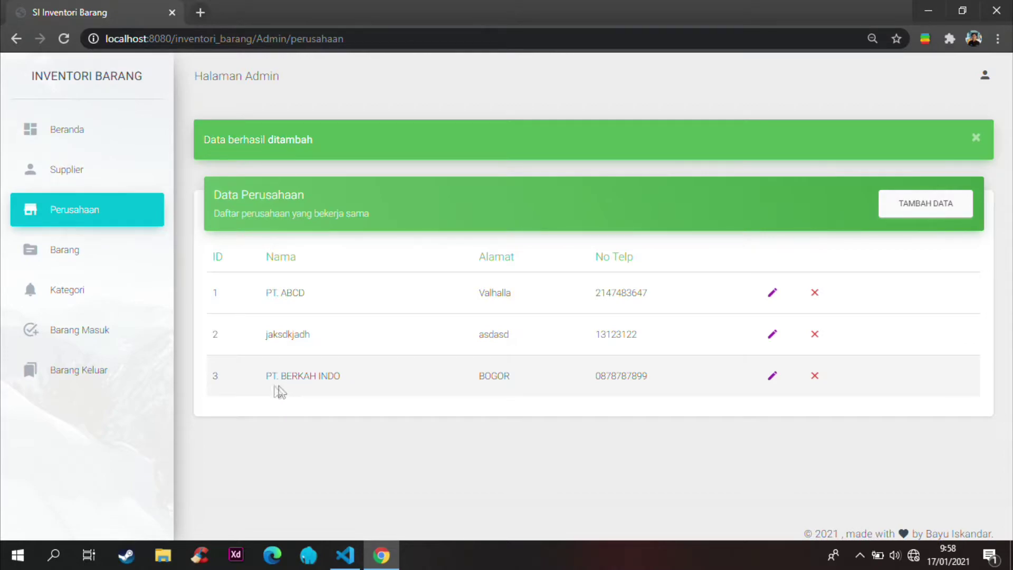
{"action": "left_click_drag", "start_coordinate": [262, 376], "coordinate": [655, 386]}
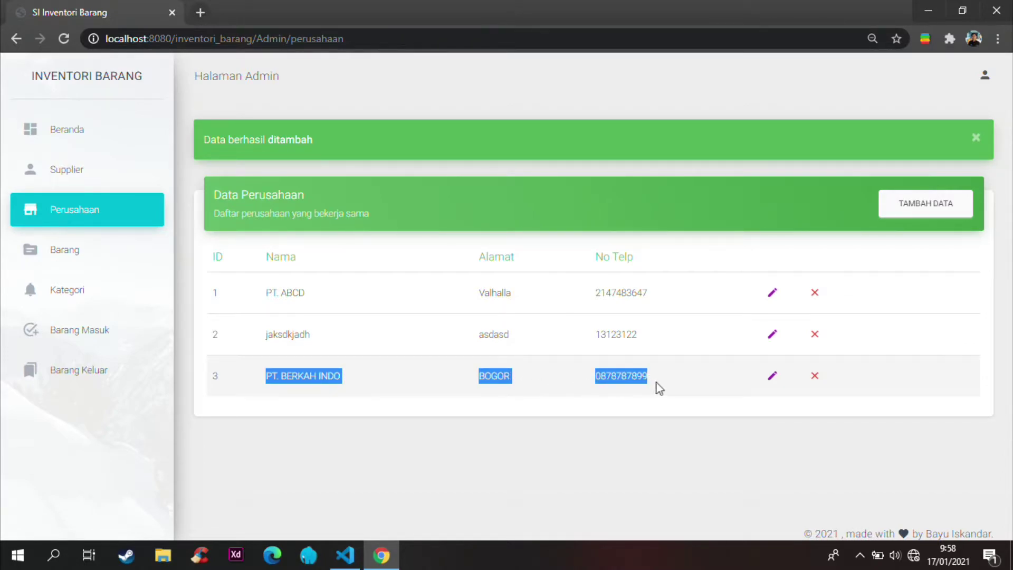
{"action": "left_click", "coordinate": [580, 416]}
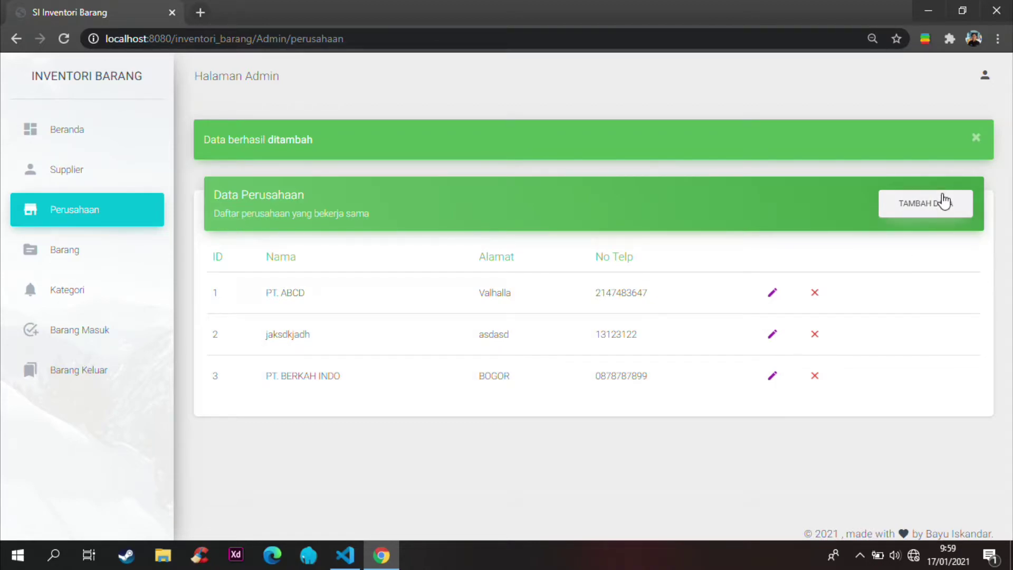
Step: Edit company row 3 to PT. INDO BERKAH, address JAKARTA, with a new phone number
{"action": "left_click", "coordinate": [771, 377]}
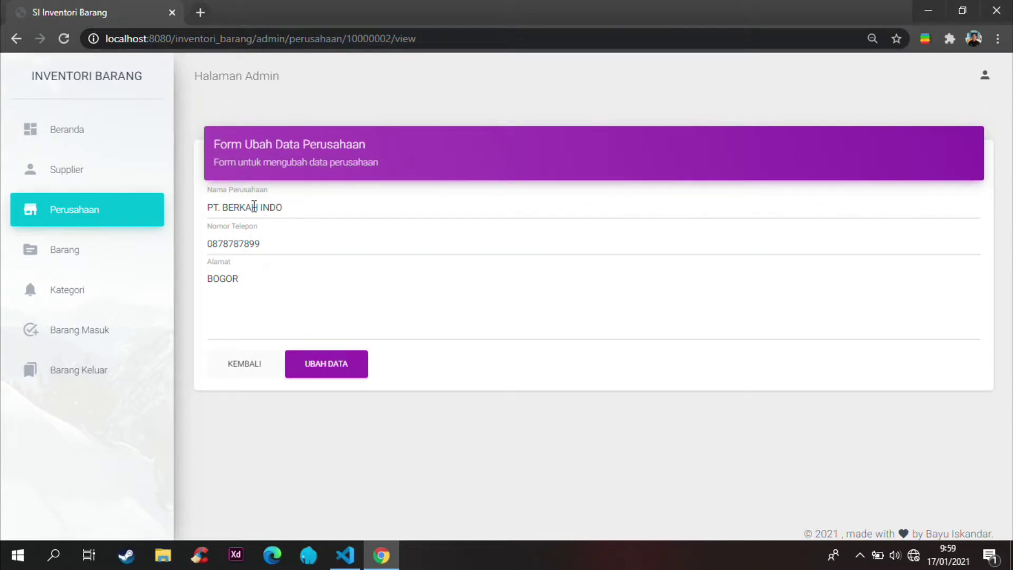
{"action": "double_click", "coordinate": [254, 206]}
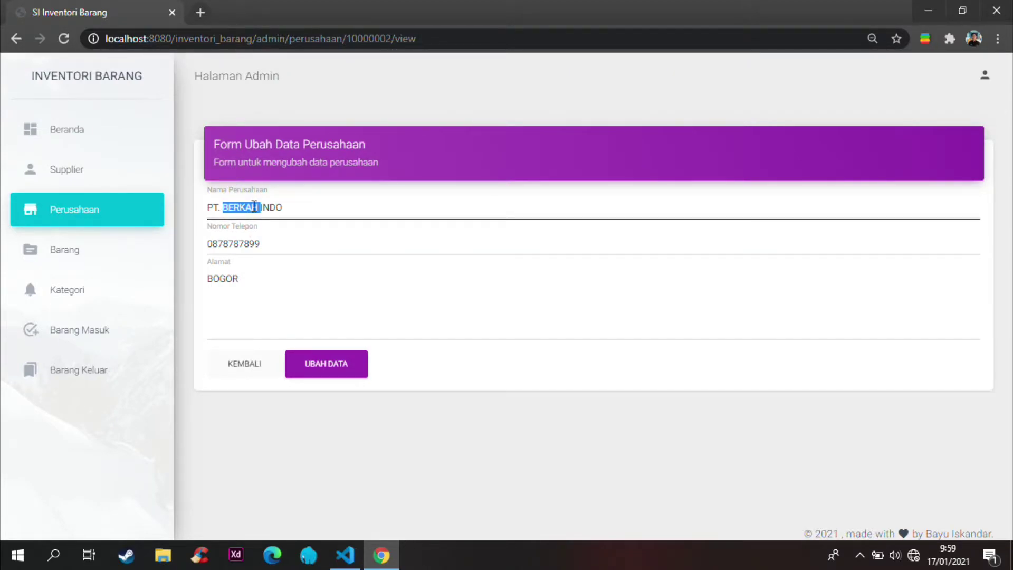
{"action": "key", "text": "BackSpace"}
{"action": "type", "text": "BERKA"}
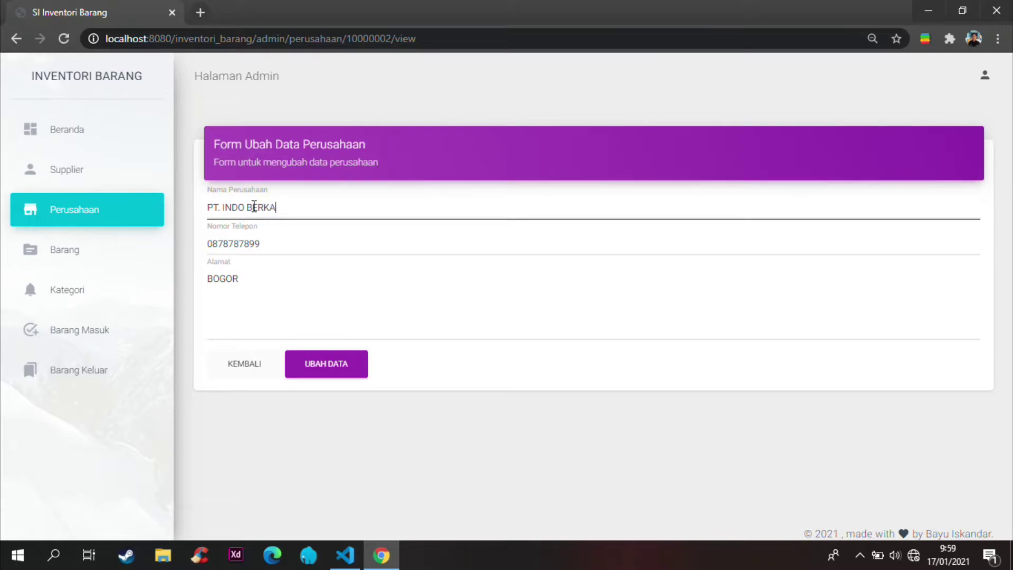
{"action": "type", "text": "H"}
{"action": "left_click_drag", "start_coordinate": [266, 244], "coordinate": [216, 245]}
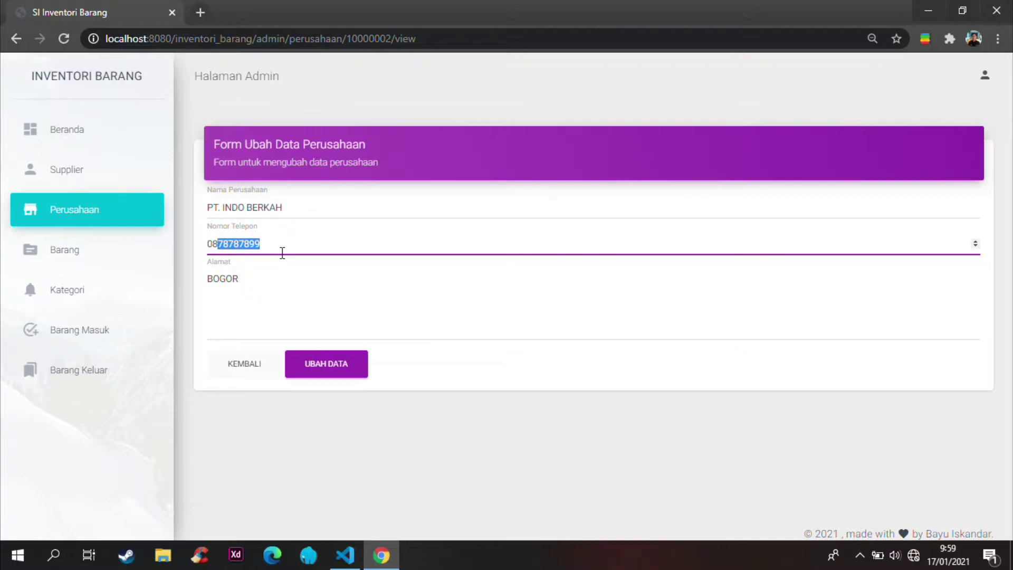
{"action": "type", "text": "1234567"}
{"action": "double_click", "coordinate": [223, 280]}
{"action": "type", "text": "J"}
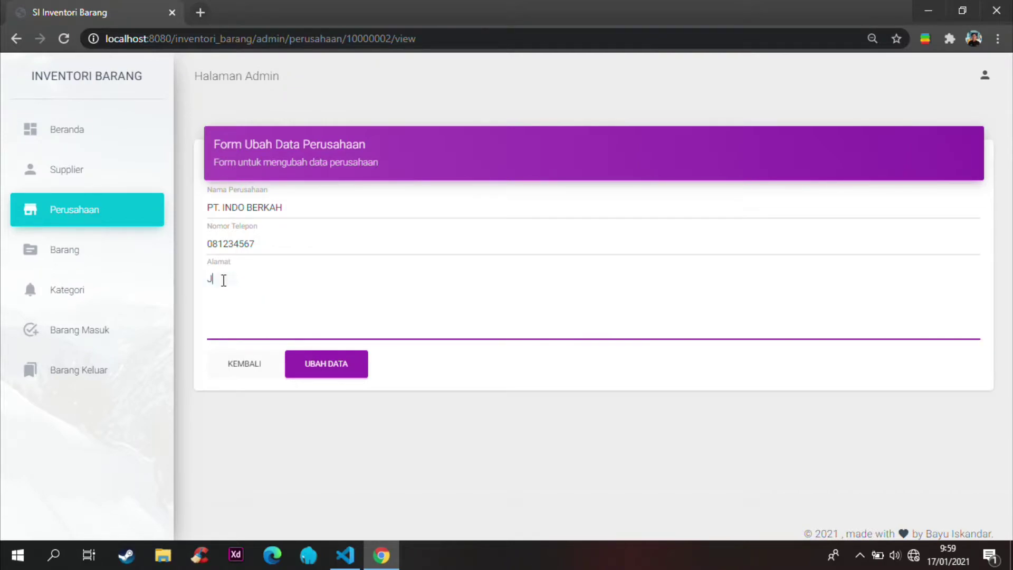
{"action": "type", "text": "AKARTA"}
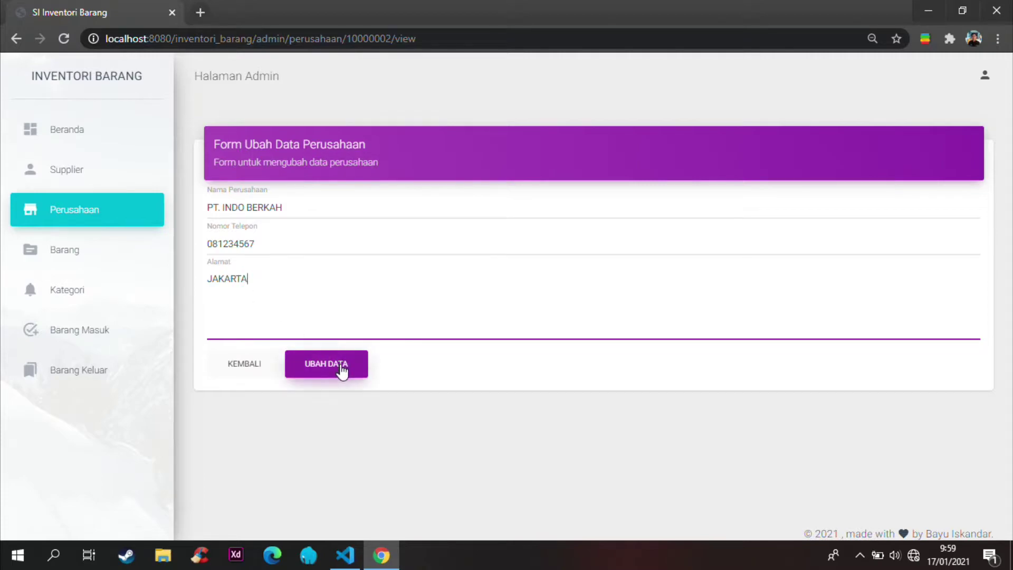
{"action": "left_click", "coordinate": [342, 369]}
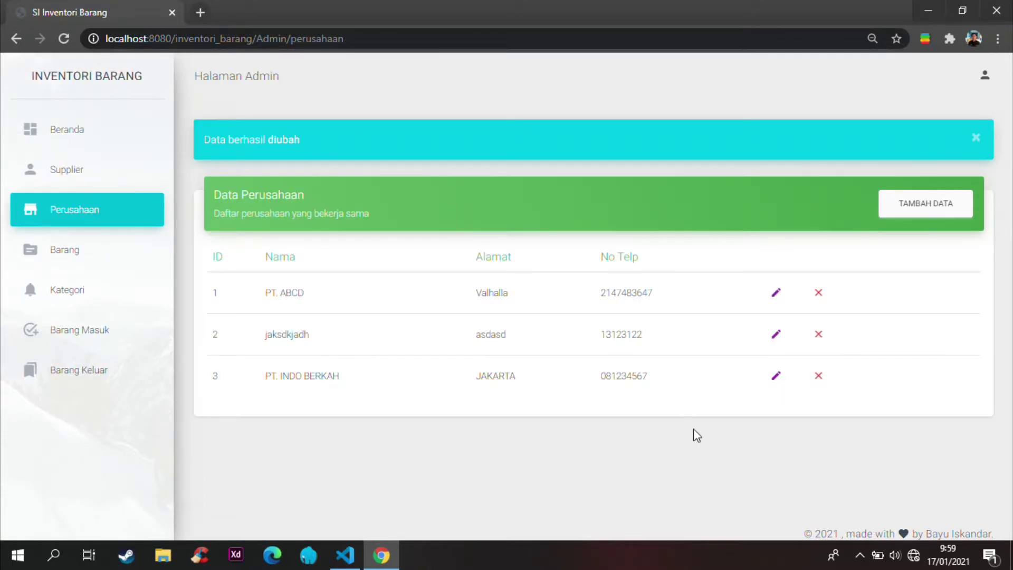
Step: Delete company row 3, PT. INDO BERKAH, from the Data Perusahaan table
{"action": "left_click_drag", "start_coordinate": [268, 377], "coordinate": [355, 384]}
{"action": "left_click", "coordinate": [355, 383]}
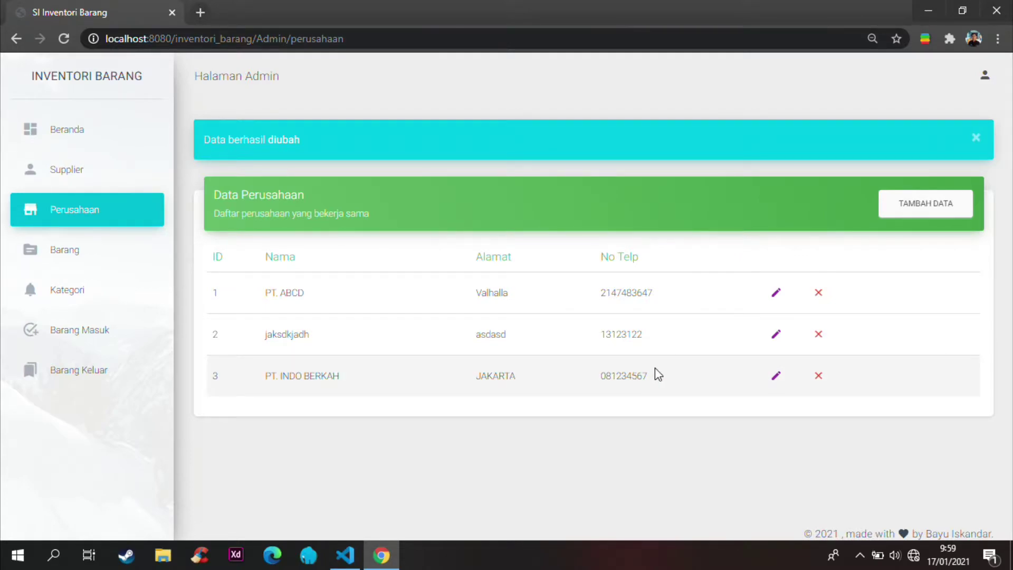
{"action": "left_click", "coordinate": [822, 378]}
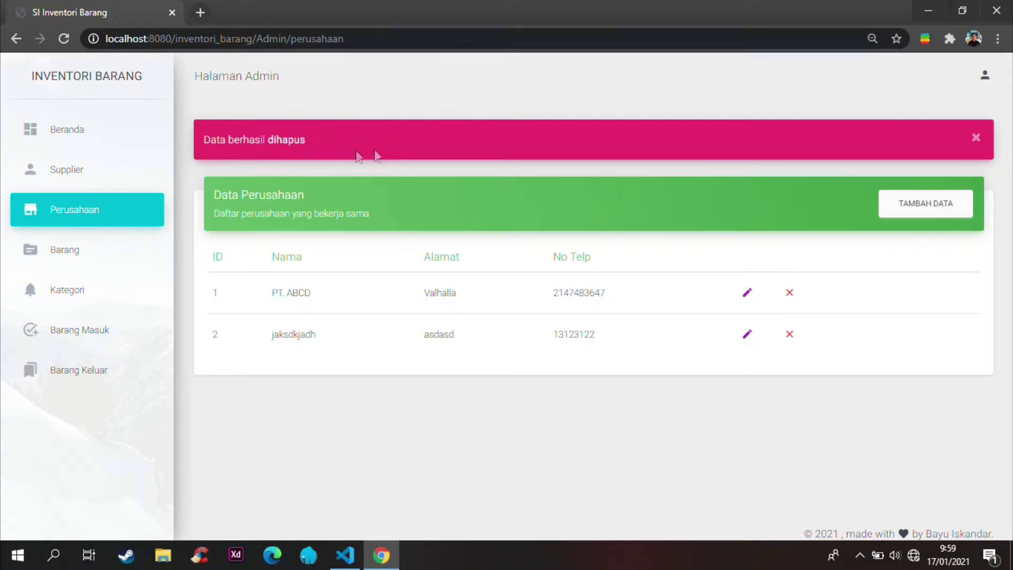
Step: Check the 'Data berhasil dihapus' confirmation above the remaining two companies
{"action": "left_click_drag", "start_coordinate": [248, 155], "coordinate": [305, 145]}
{"action": "left_click", "coordinate": [392, 115]}
{"action": "left_click_drag", "start_coordinate": [205, 140], "coordinate": [312, 154]}
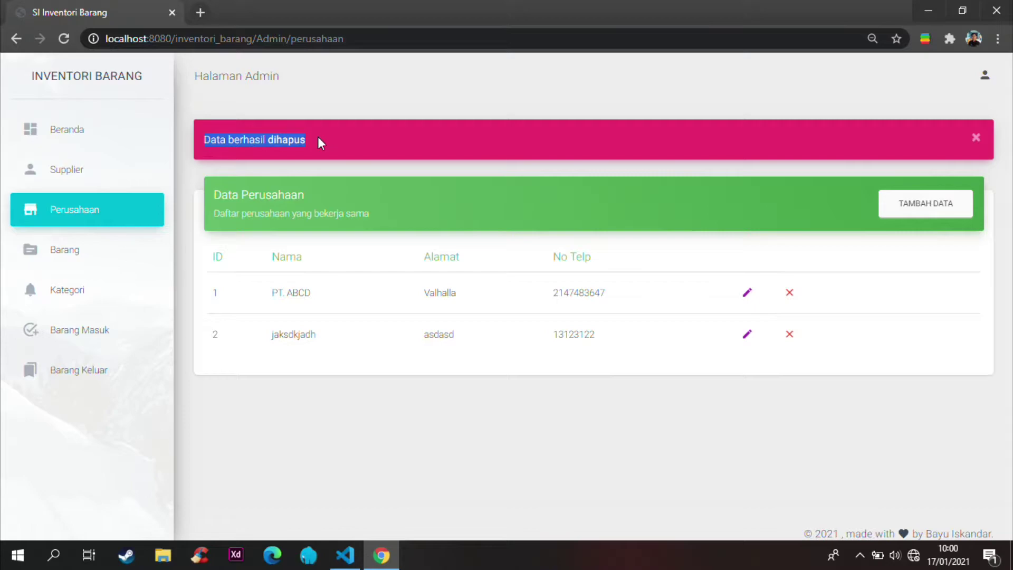
{"action": "left_click", "coordinate": [255, 205]}
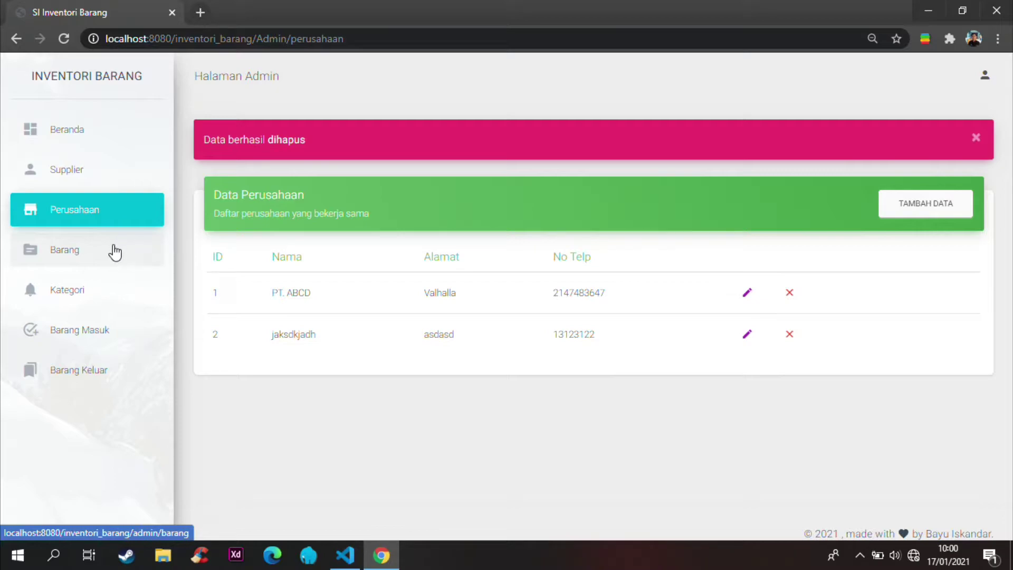
Step: Open Data Barang, listing Nasi Padang, Baju Gamis and Asus Zenfone 6, and close the Steam sign-in popup
{"action": "left_click", "coordinate": [69, 256]}
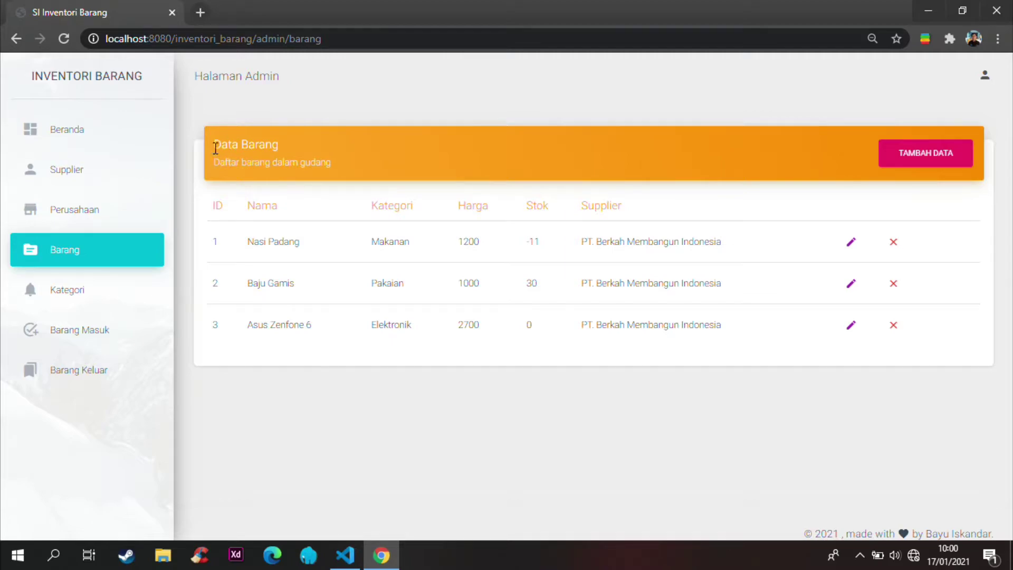
{"action": "left_click_drag", "start_coordinate": [214, 149], "coordinate": [259, 148]}
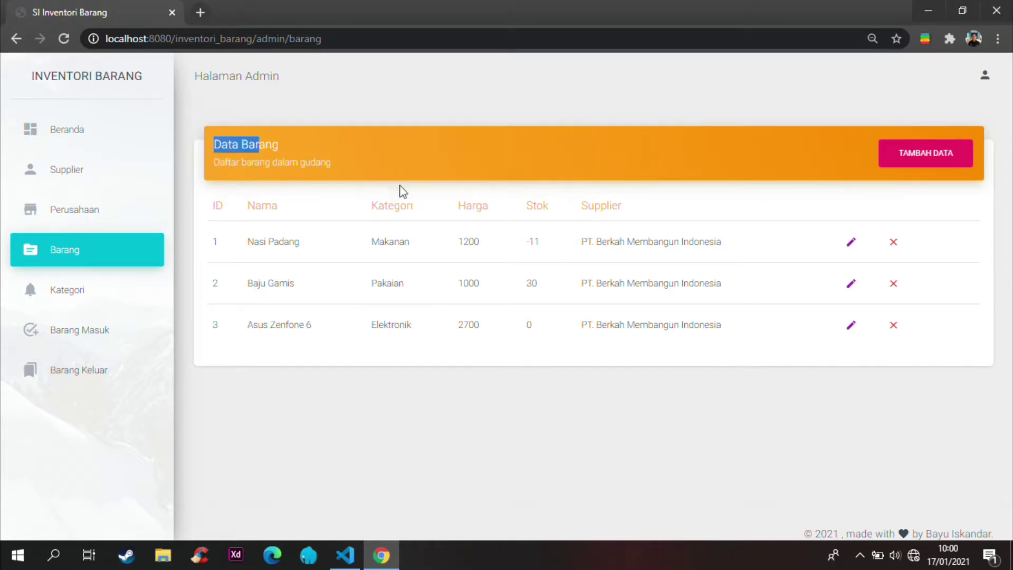
{"action": "left_click", "coordinate": [279, 204]}
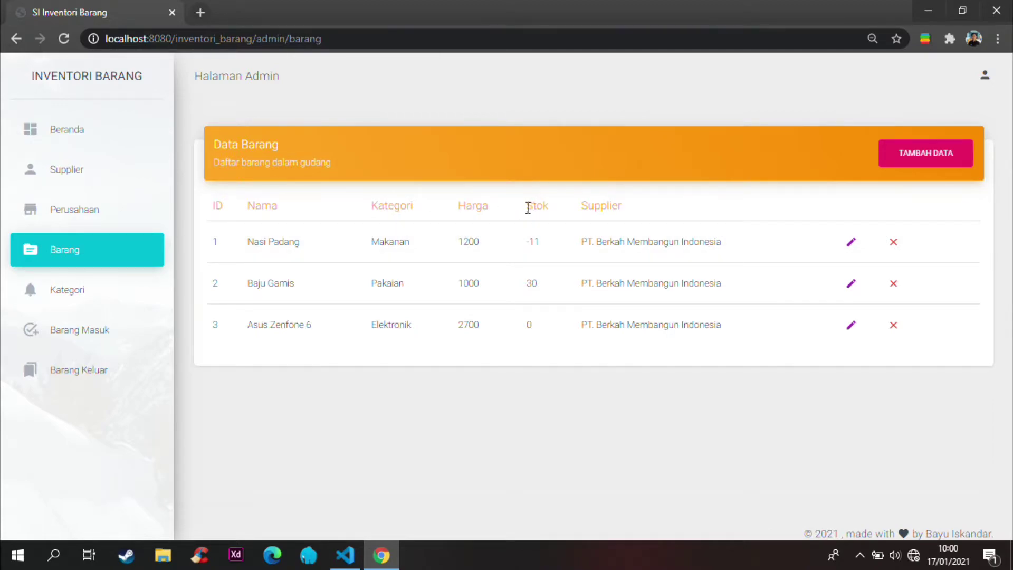
{"action": "left_click_drag", "start_coordinate": [582, 207], "coordinate": [630, 211]}
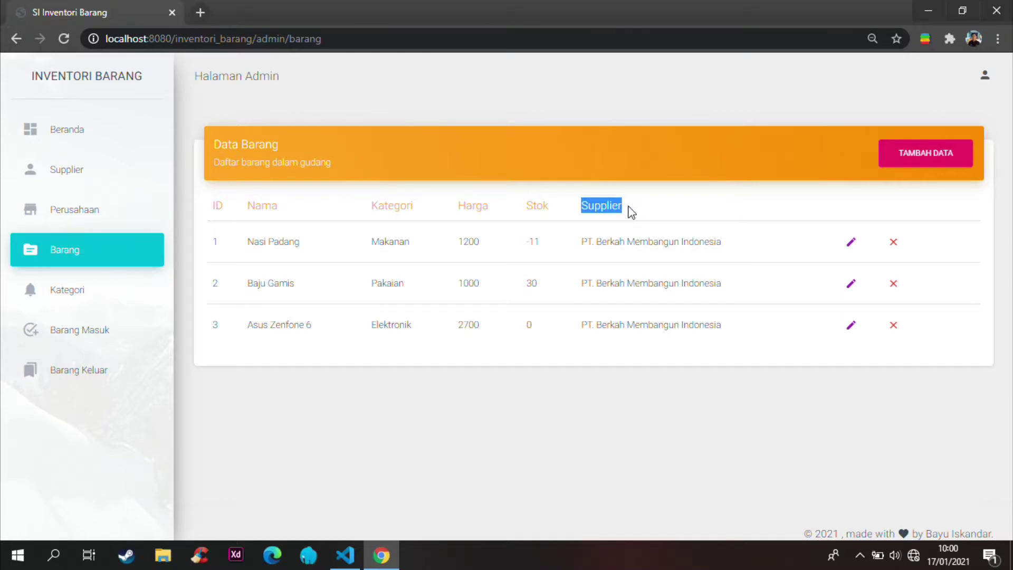
{"action": "left_click", "coordinate": [713, 143]}
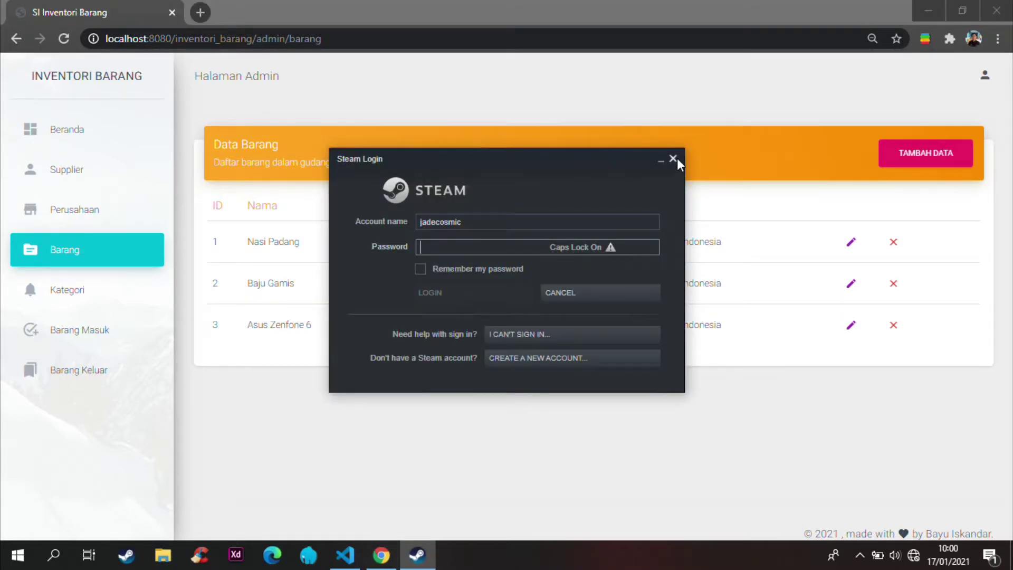
{"action": "left_click", "coordinate": [674, 158]}
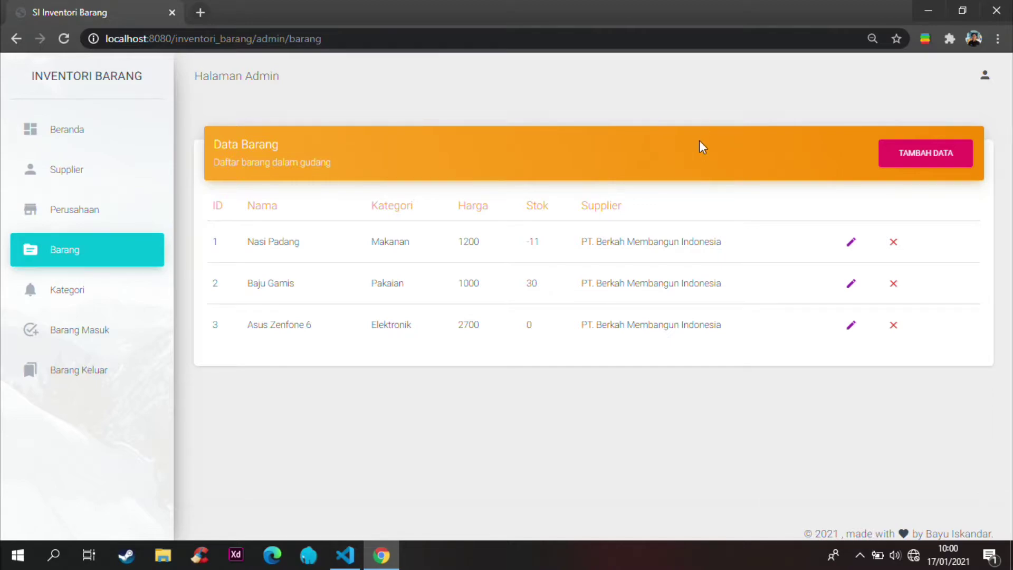
Step: Start a new item named LG 24MK600 in category Elektronik
{"action": "left_click", "coordinate": [922, 159]}
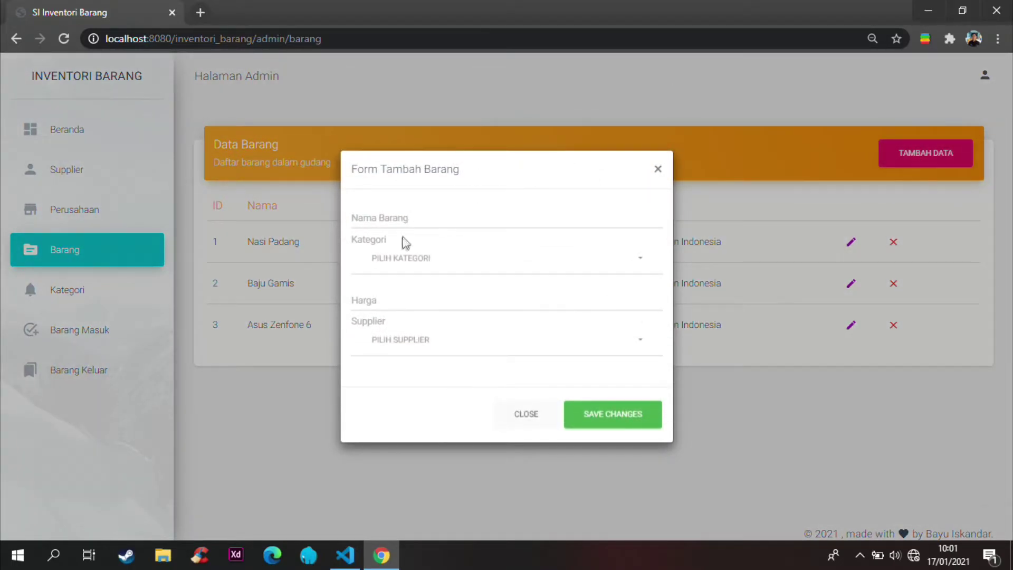
{"action": "left_click", "coordinate": [418, 219]}
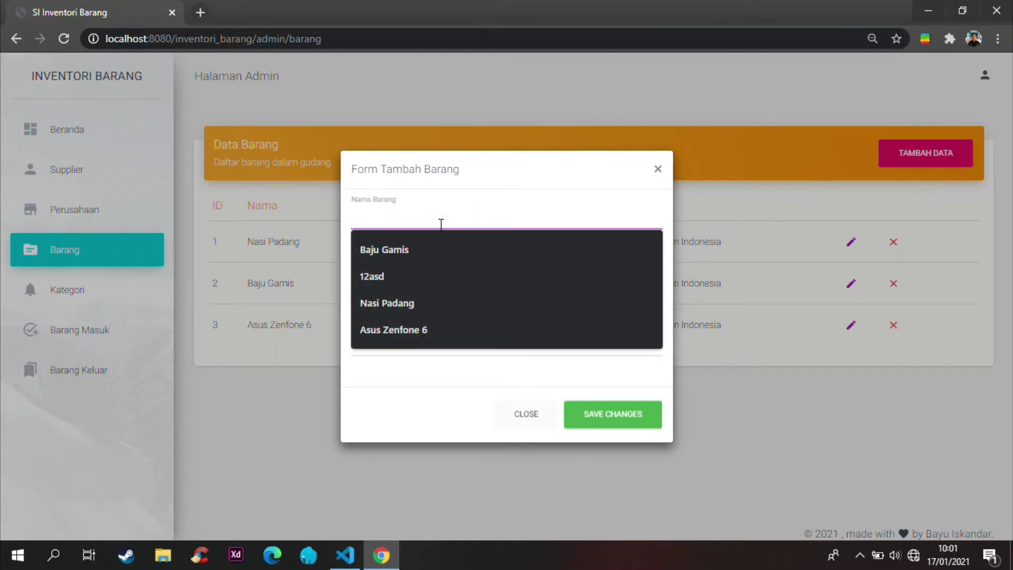
{"action": "type", "text": "LG 24"}
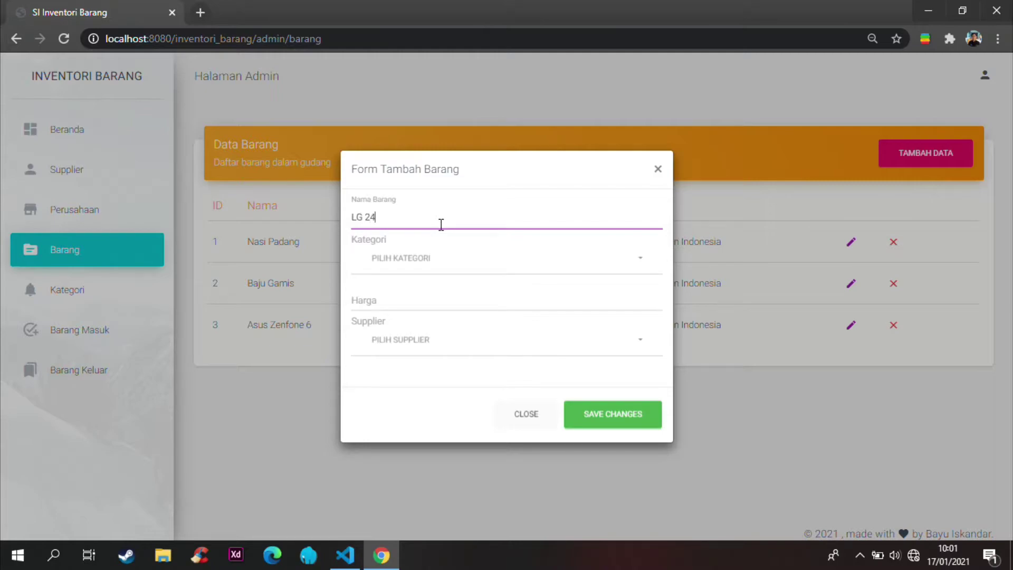
{"action": "type", "text": "MK600"}
{"action": "left_click", "coordinate": [442, 260]}
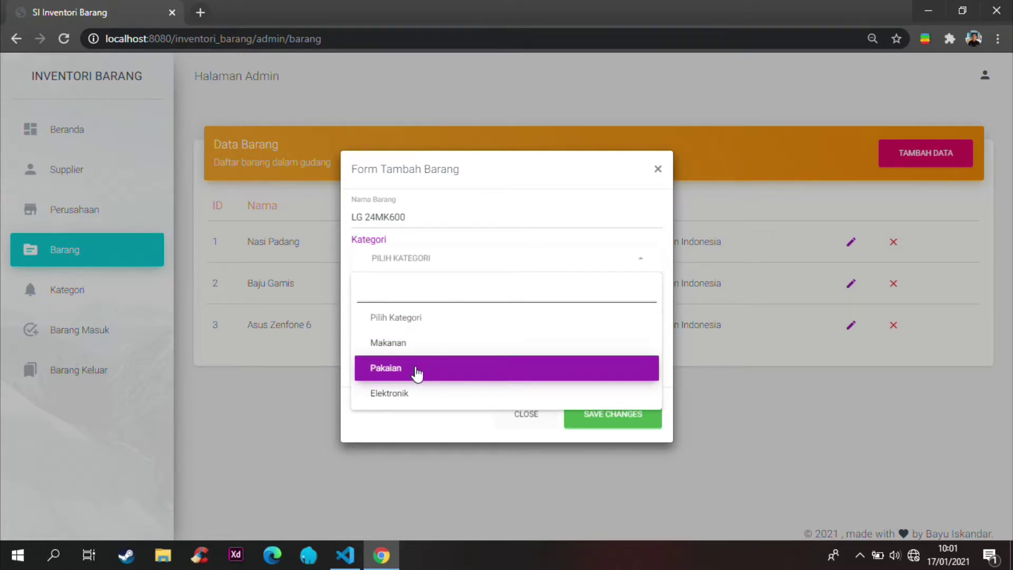
{"action": "left_click", "coordinate": [418, 395]}
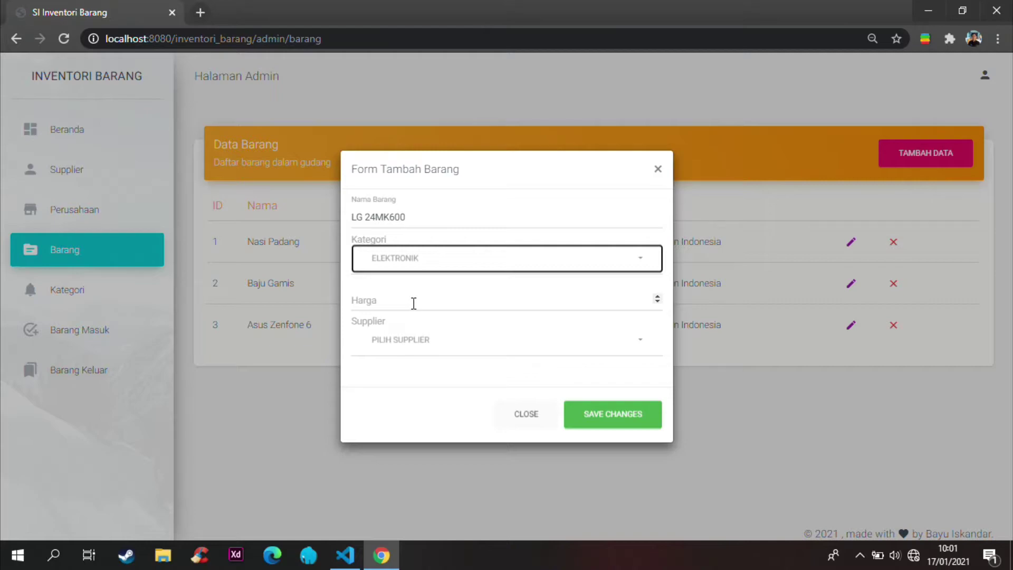
Step: Set its price to 1200, choose supplier PT. ASKI, and save the item
{"action": "left_click", "coordinate": [411, 302]}
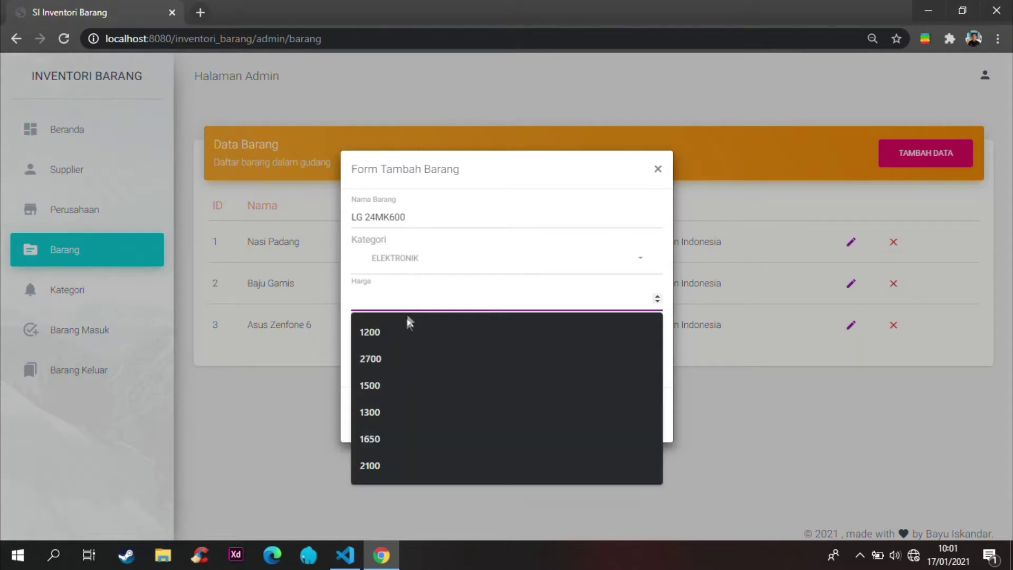
{"action": "left_click", "coordinate": [404, 330]}
{"action": "left_click", "coordinate": [409, 338]}
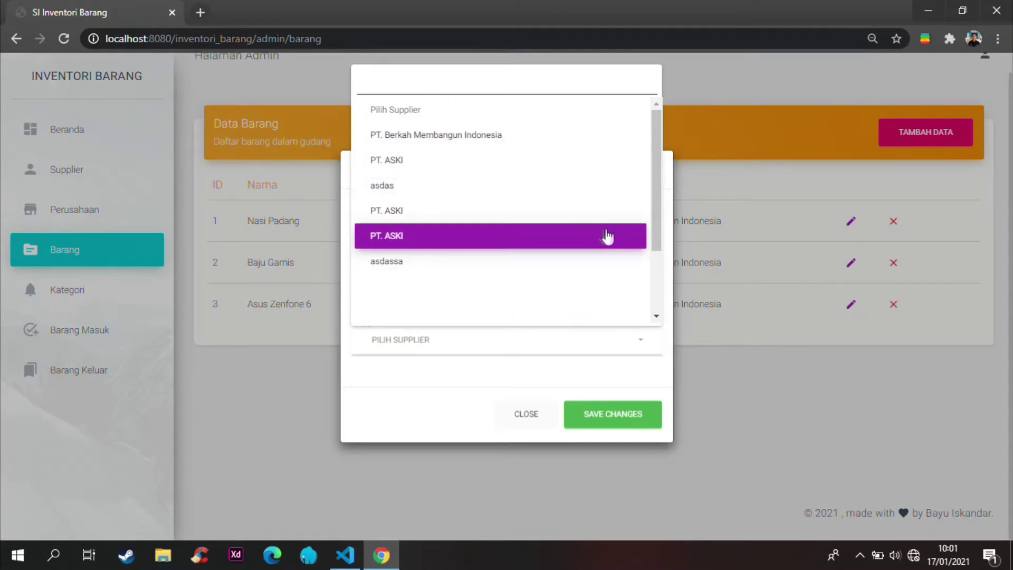
{"action": "left_click_drag", "start_coordinate": [655, 225], "coordinate": [655, 303]}
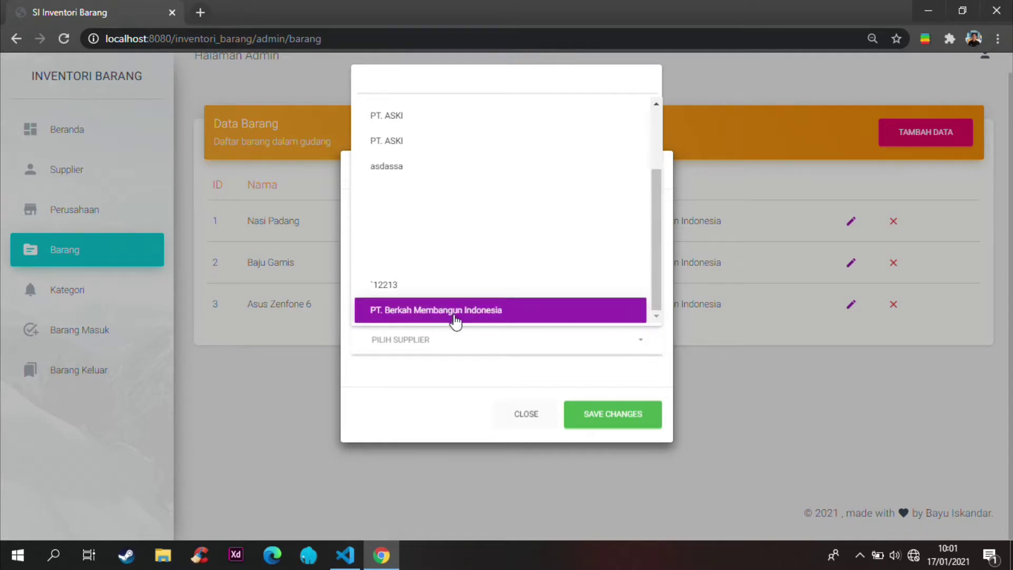
{"action": "scroll", "coordinate": [502, 243], "scroll_direction": "up", "scroll_amount": 1}
{"action": "left_click_drag", "start_coordinate": [657, 246], "coordinate": [644, 287]}
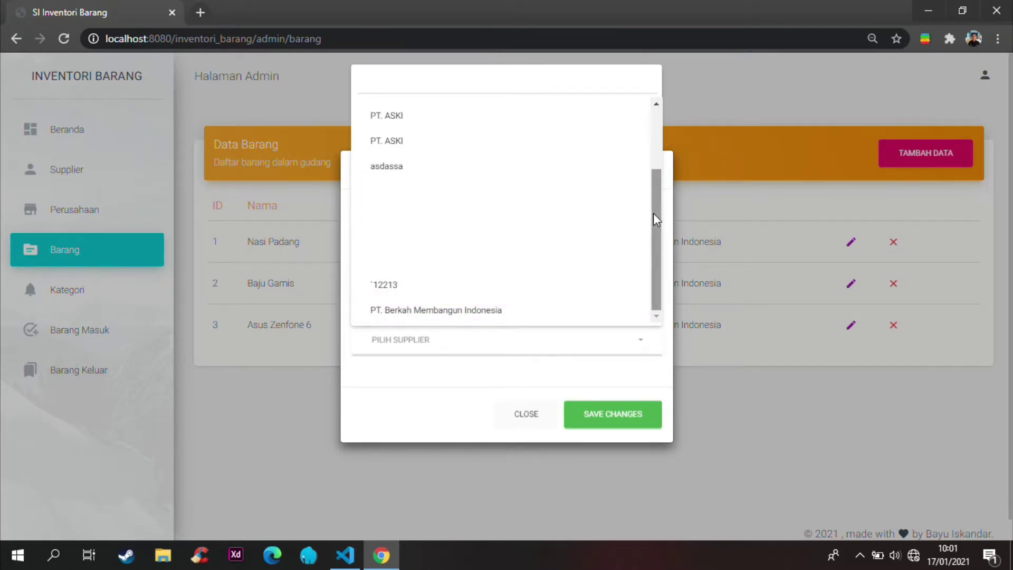
{"action": "left_click_drag", "start_coordinate": [653, 220], "coordinate": [658, 93]}
{"action": "left_click", "coordinate": [388, 161]}
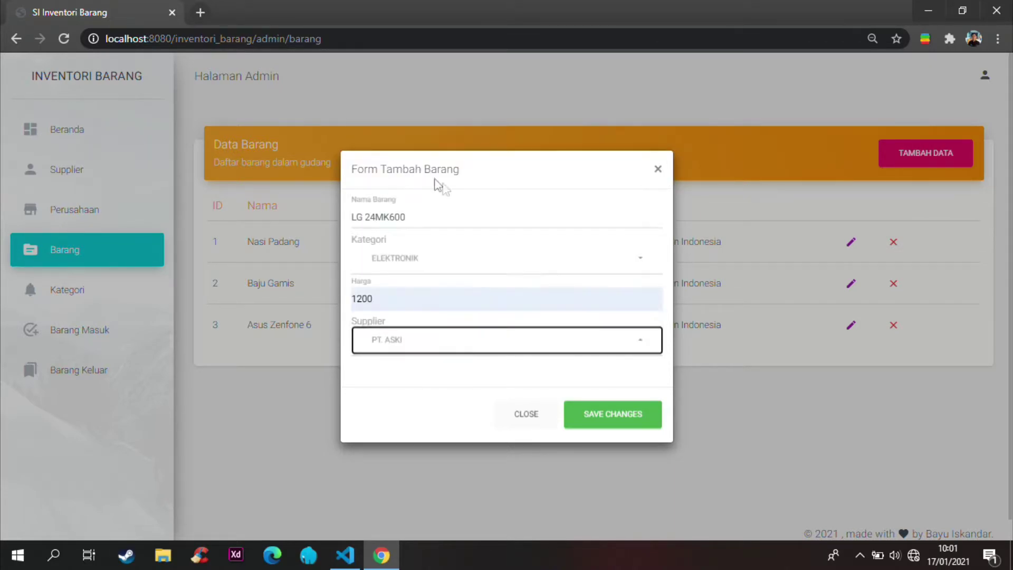
{"action": "left_click", "coordinate": [611, 422]}
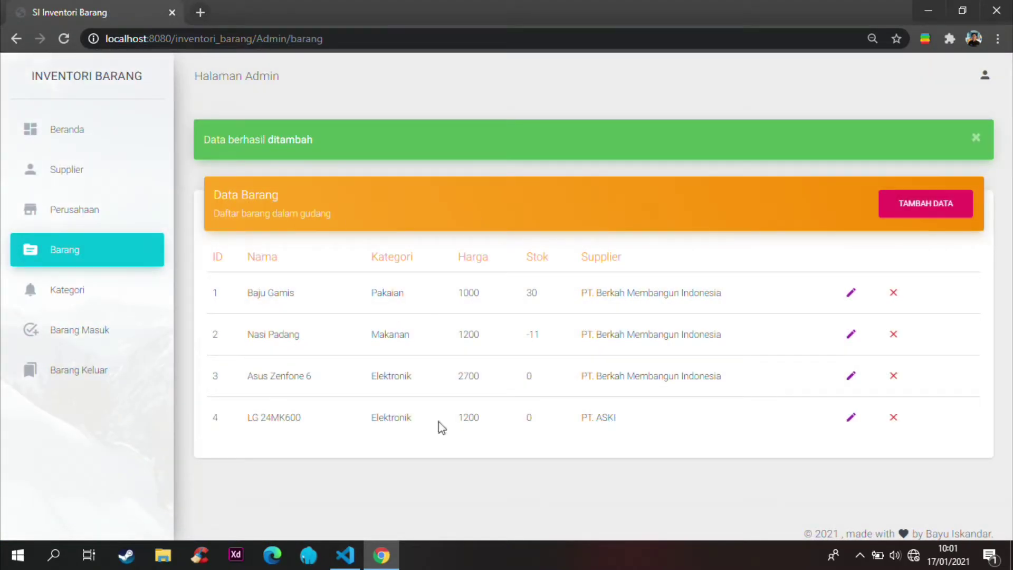
Step: Review row 4 LG 24MK600 (Elektronik, stock 0) and open its edit form
{"action": "left_click_drag", "start_coordinate": [250, 418], "coordinate": [296, 420]}
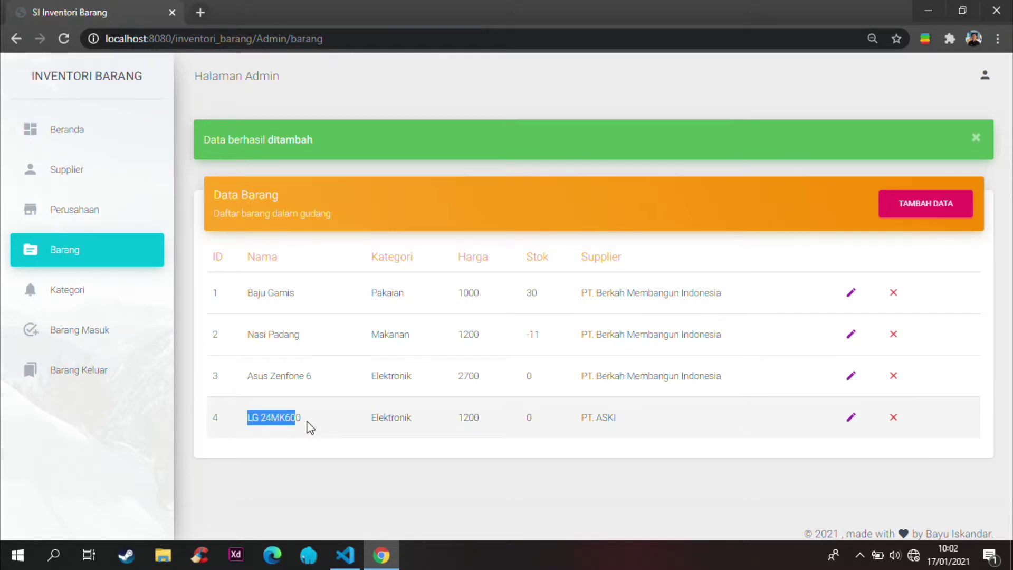
{"action": "double_click", "coordinate": [382, 420]}
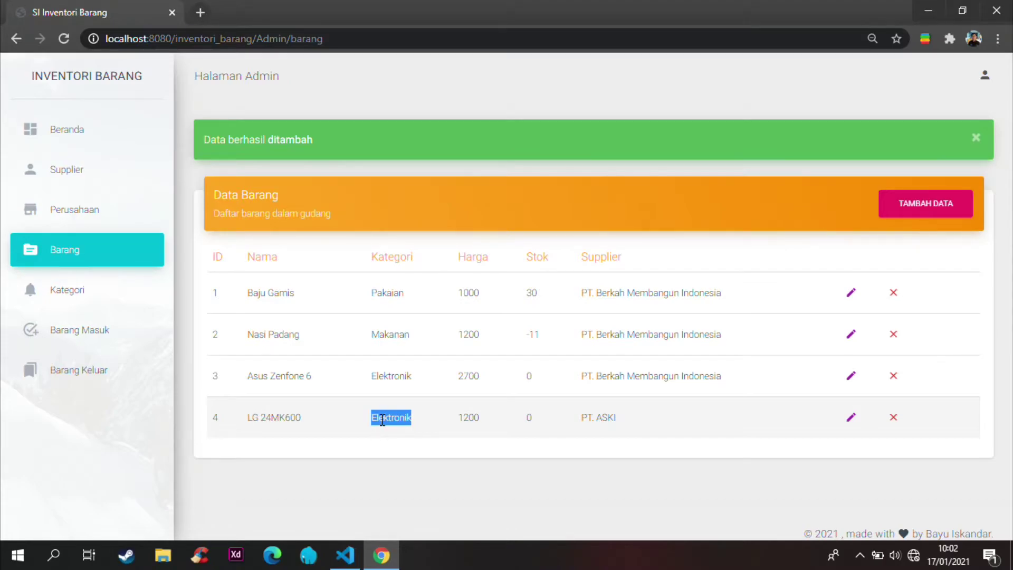
{"action": "left_click_drag", "start_coordinate": [532, 420], "coordinate": [523, 420]}
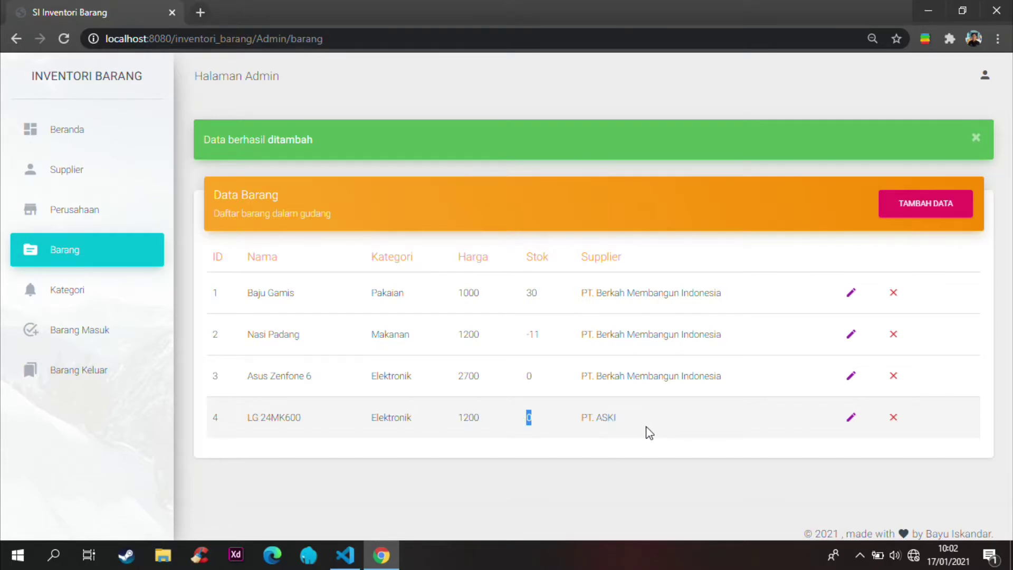
{"action": "double_click", "coordinate": [606, 418]}
{"action": "left_click", "coordinate": [852, 419]}
Step: Change item 4 to LG 24MK430, Makanan, price 1900, supplier PT. Berkah Membangun Indonesia, and save
{"action": "left_click", "coordinate": [283, 207]}
{"action": "key", "text": "BackSpace"}
{"action": "key", "text": "BackSpace"}
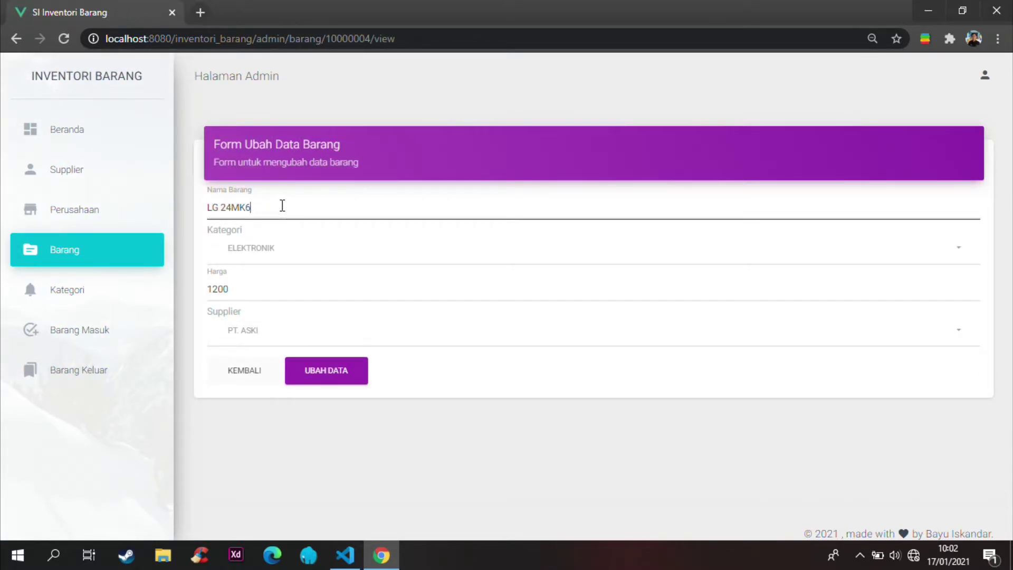
{"action": "type", "text": "430"}
{"action": "left_click", "coordinate": [272, 258]}
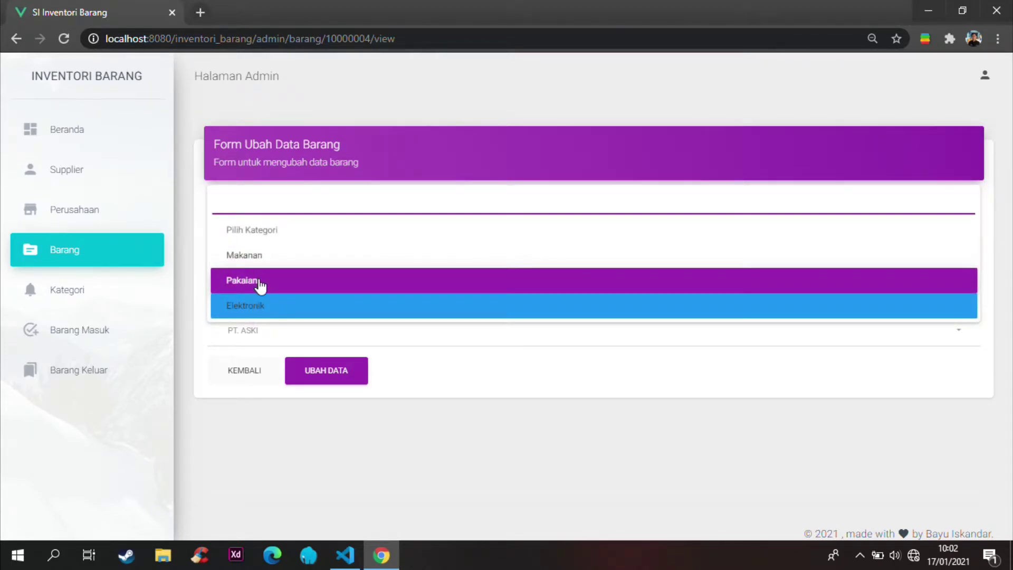
{"action": "left_click", "coordinate": [269, 255]}
{"action": "left_click", "coordinate": [251, 291]}
{"action": "key", "text": "BackSpace"}
{"action": "key", "text": "BackSpace"}
{"action": "key", "text": "BackSpace"}
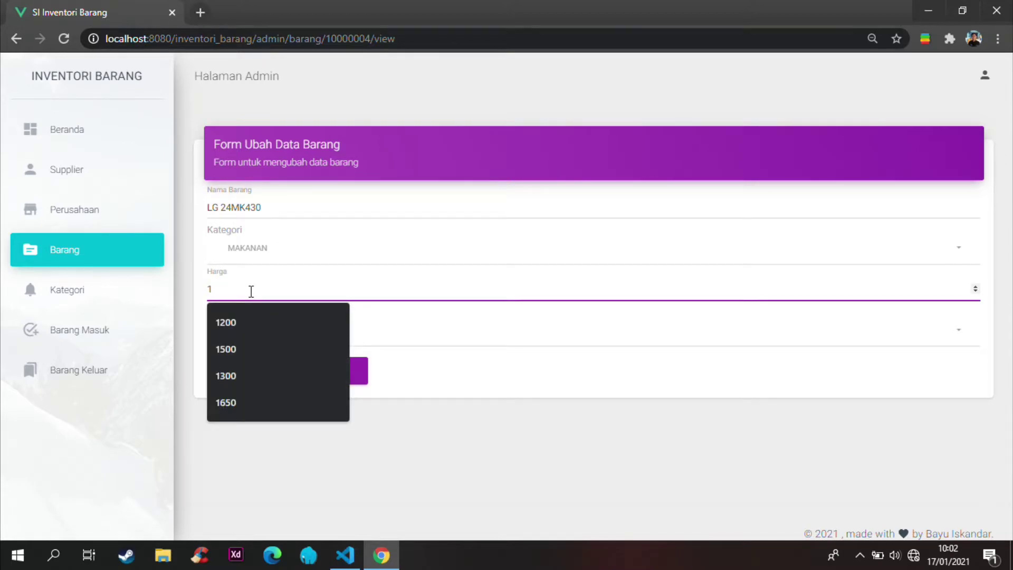
{"action": "type", "text": "900"}
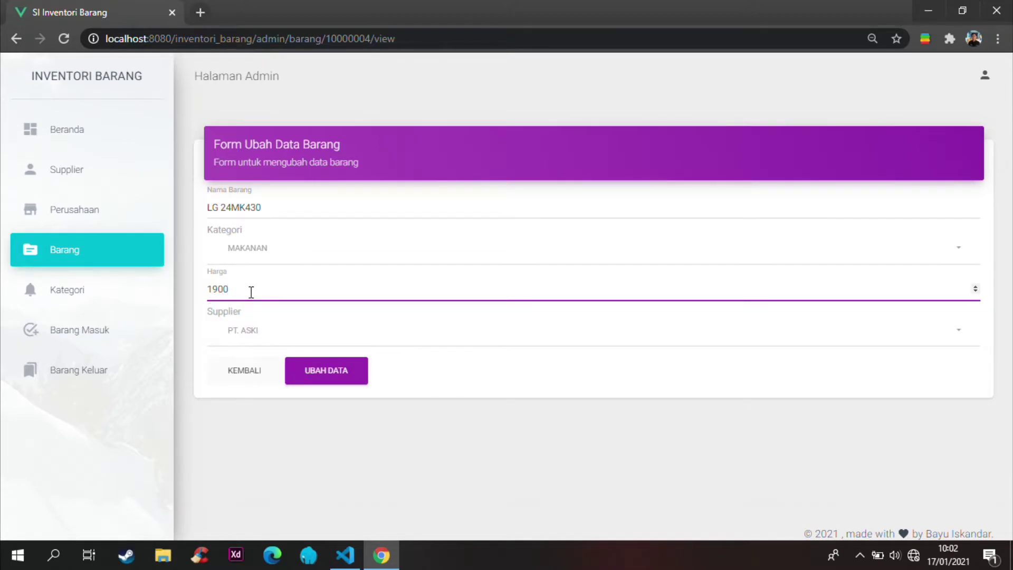
{"action": "left_click", "coordinate": [248, 330]}
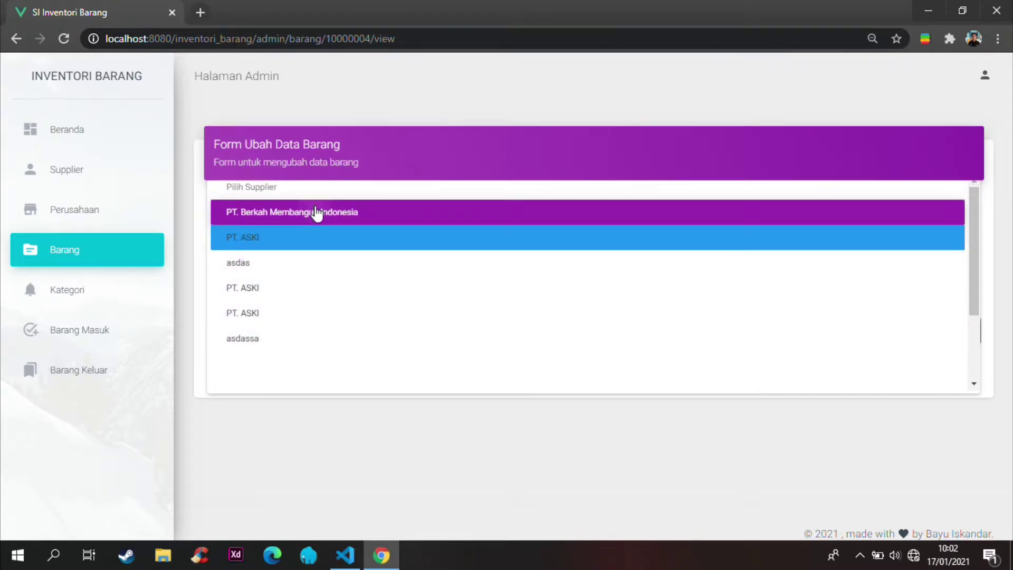
{"action": "left_click", "coordinate": [316, 213]}
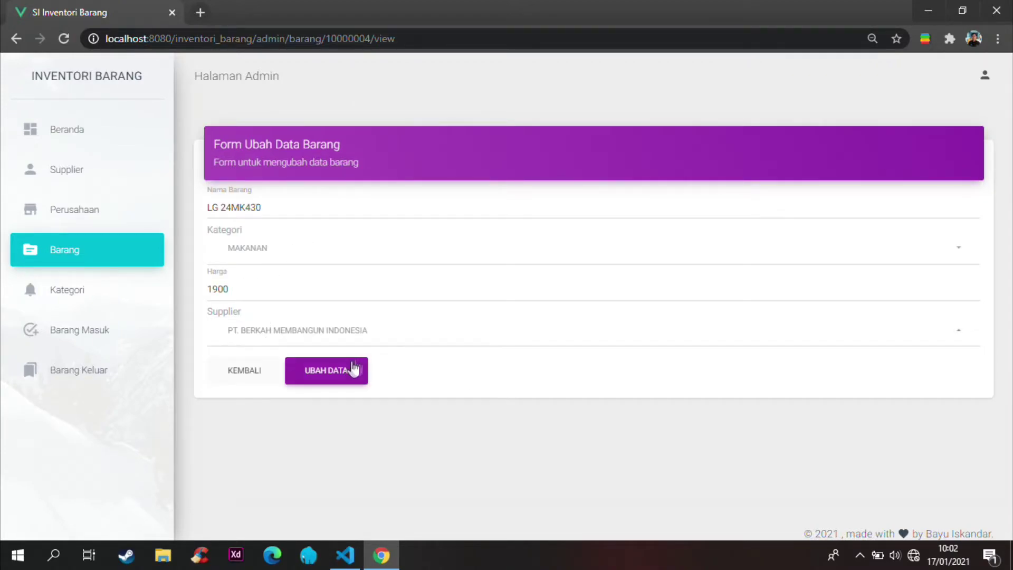
{"action": "left_click", "coordinate": [329, 380]}
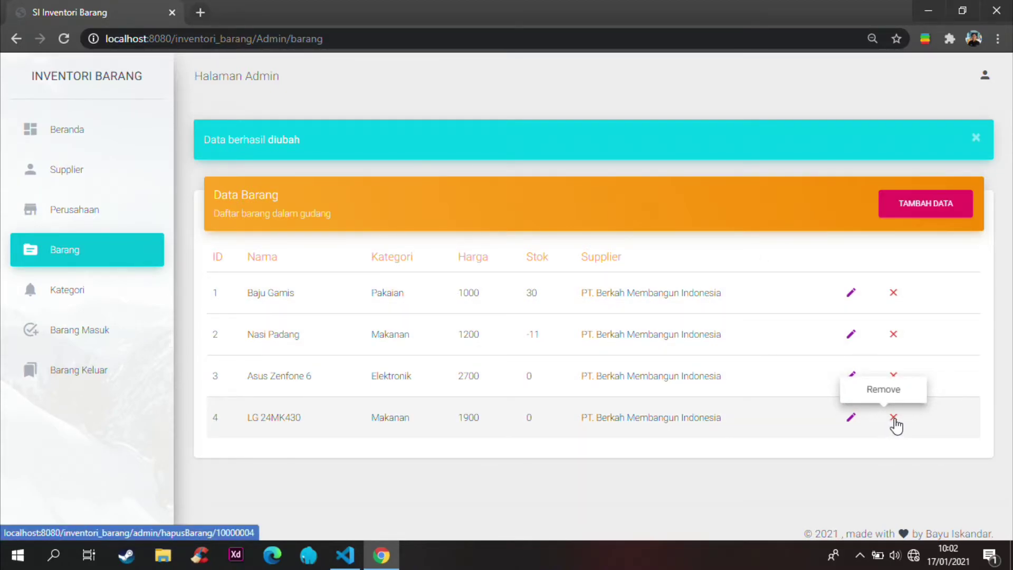
Step: Delete item 4 LG 24MK430, then go to the Kategori page
{"action": "left_click", "coordinate": [894, 420]}
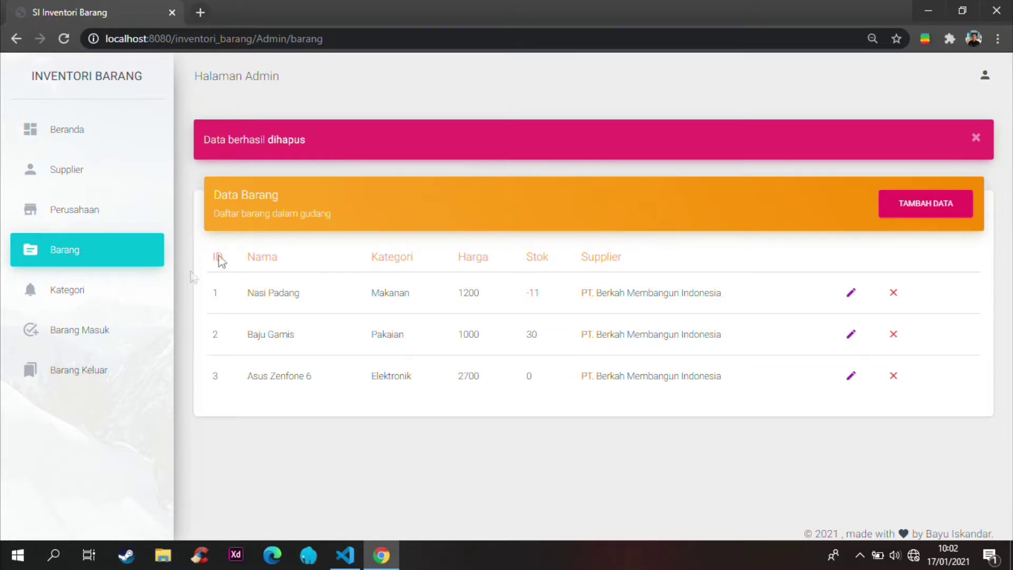
{"action": "left_click", "coordinate": [109, 299]}
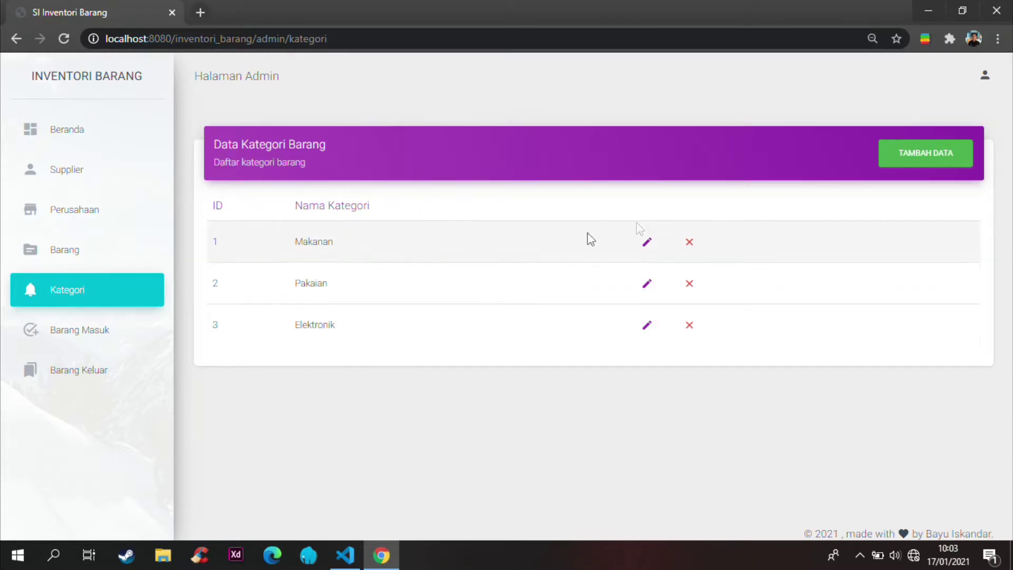
Step: Create a category named MAKANAN FROZEN and save it
{"action": "left_click", "coordinate": [936, 154]}
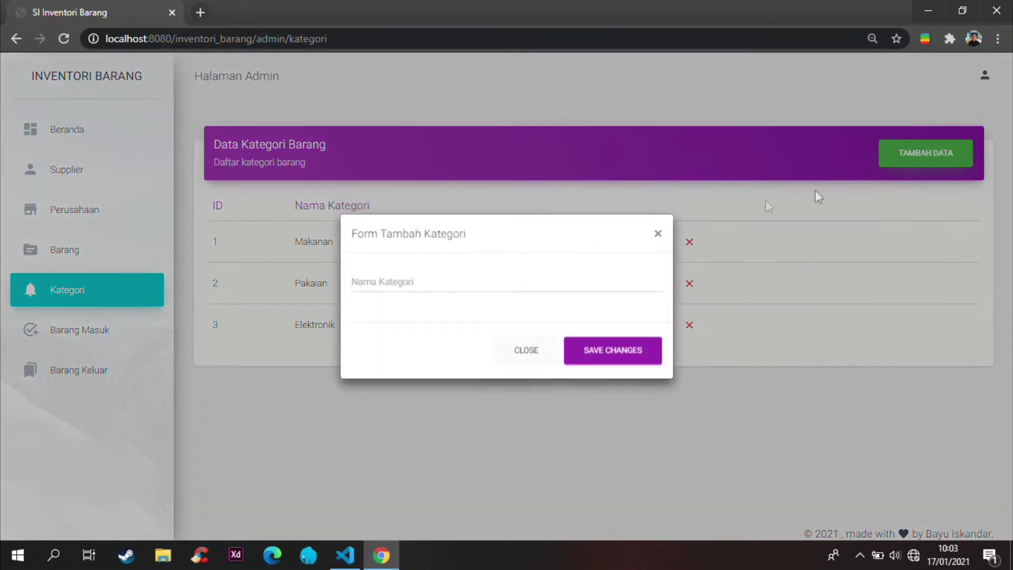
{"action": "left_click", "coordinate": [401, 280]}
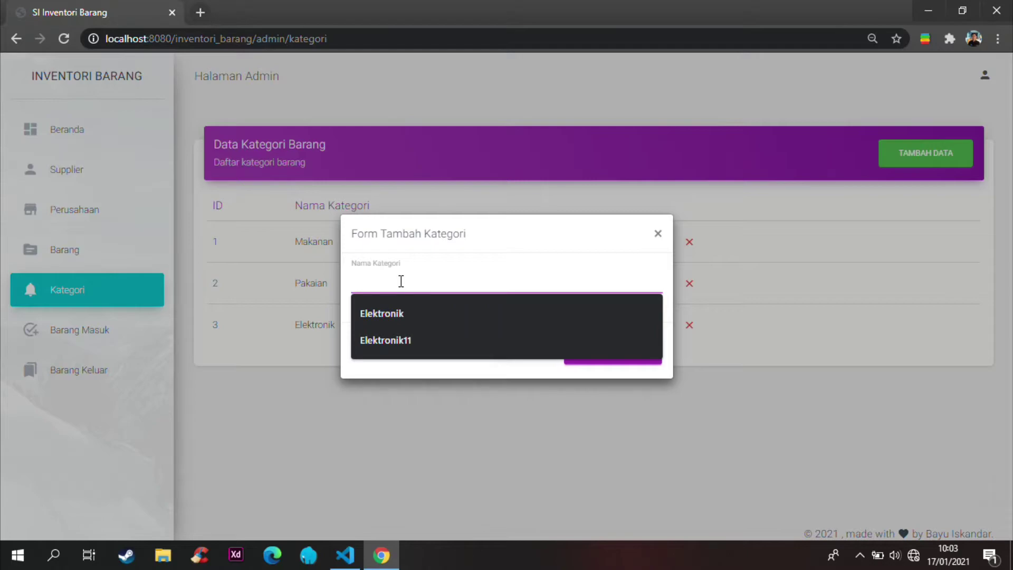
{"action": "type", "text": "MK"}
{"action": "type", "text": "AKANAN FROZEN"}
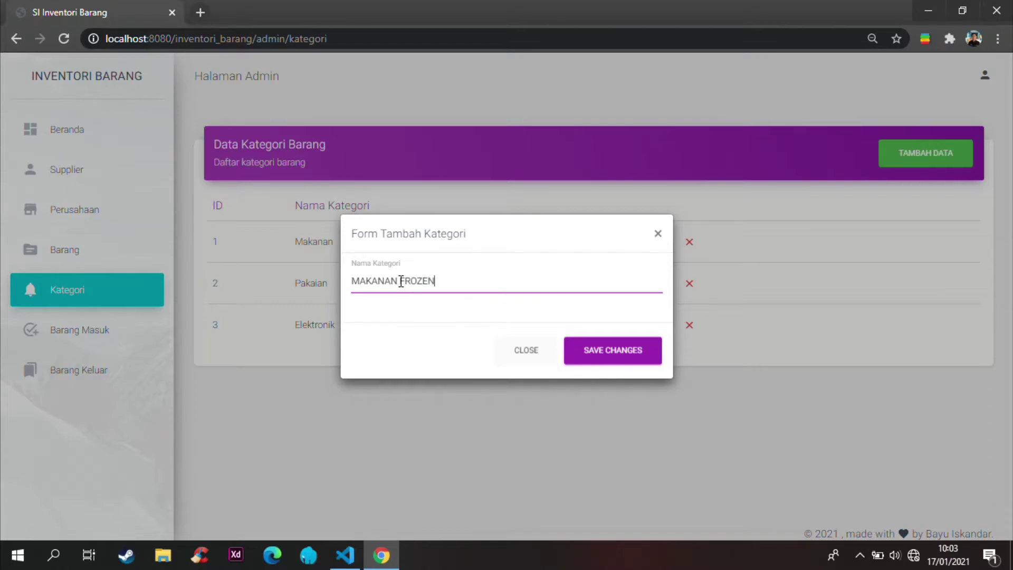
{"action": "left_click", "coordinate": [599, 351]}
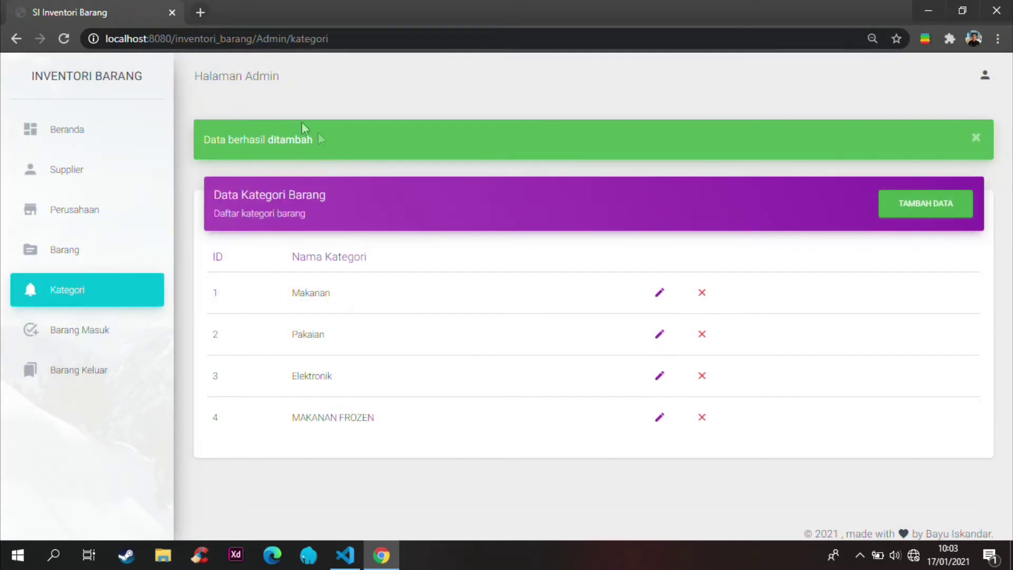
Step: Rename category MAKANAN FROZEN to MAKANAN HOT, then delete it
{"action": "left_click", "coordinate": [659, 420]}
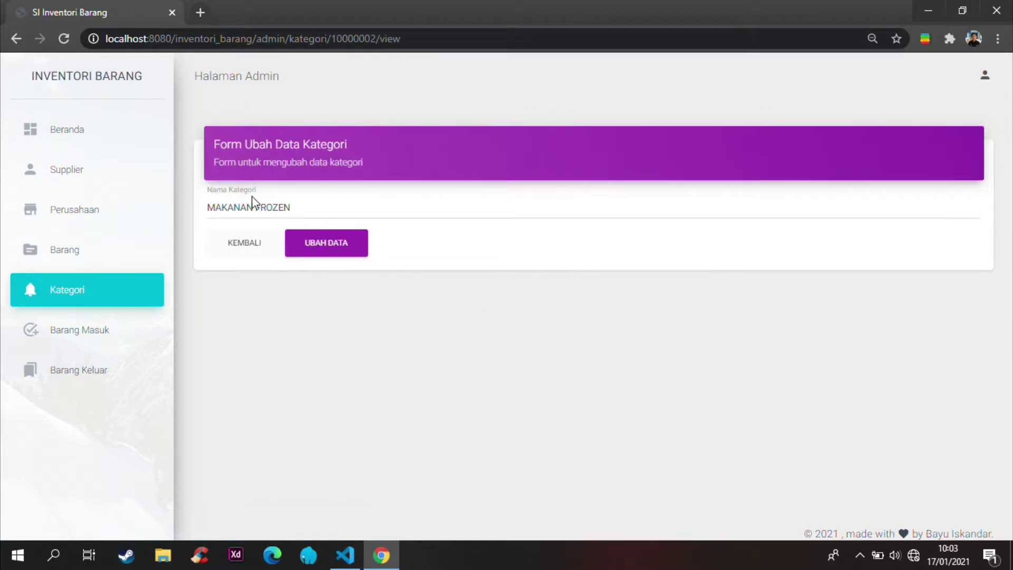
{"action": "left_click", "coordinate": [281, 207]}
{"action": "double_click", "coordinate": [284, 208]}
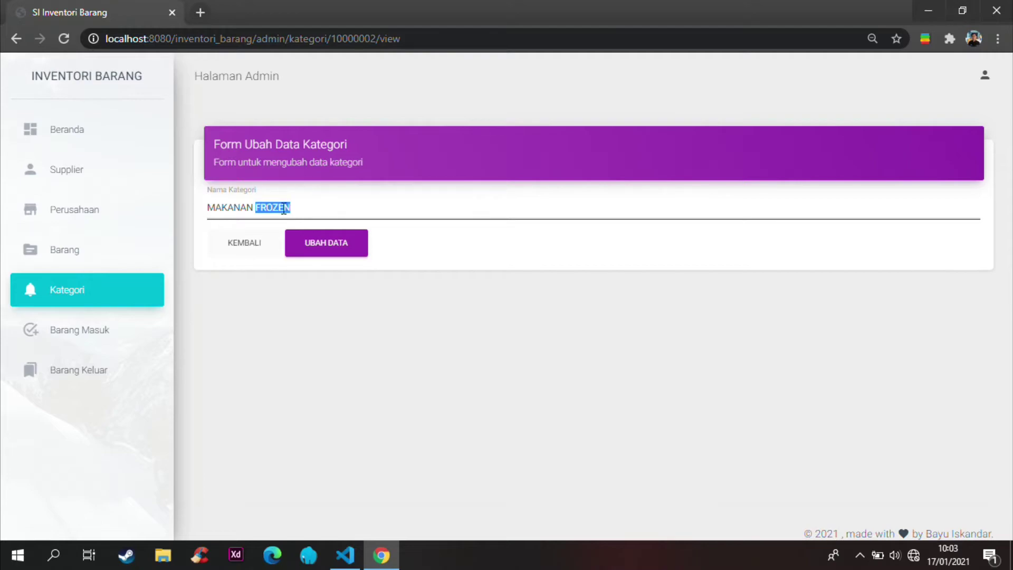
{"action": "type", "text": "HOT"}
{"action": "left_click", "coordinate": [337, 244]}
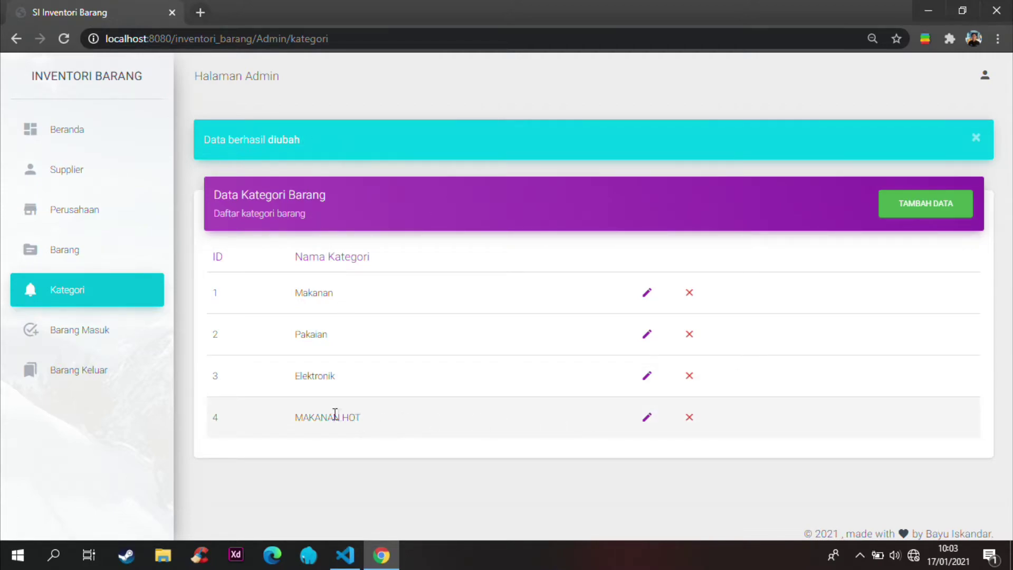
{"action": "left_click", "coordinate": [690, 419]}
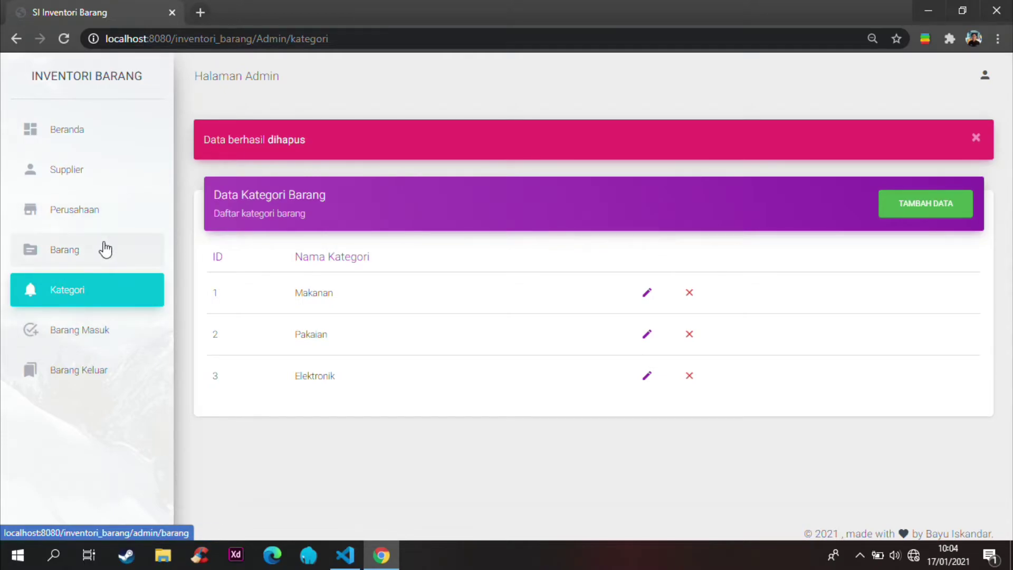
Step: From the Barang page, start a new item LG 24MK600 in category Elektronik
{"action": "left_click", "coordinate": [104, 247]}
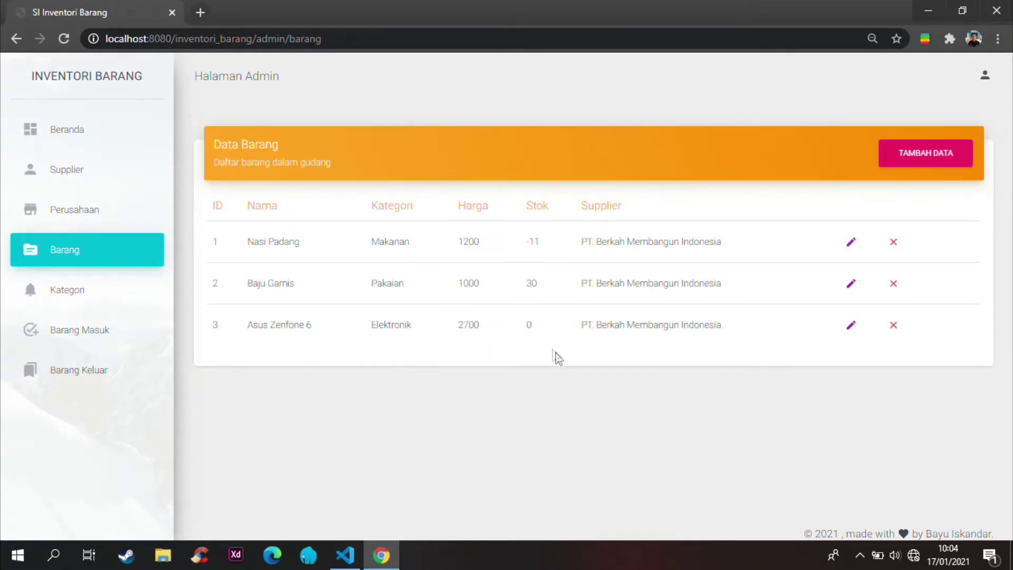
{"action": "double_click", "coordinate": [531, 324]}
{"action": "left_click", "coordinate": [532, 323]}
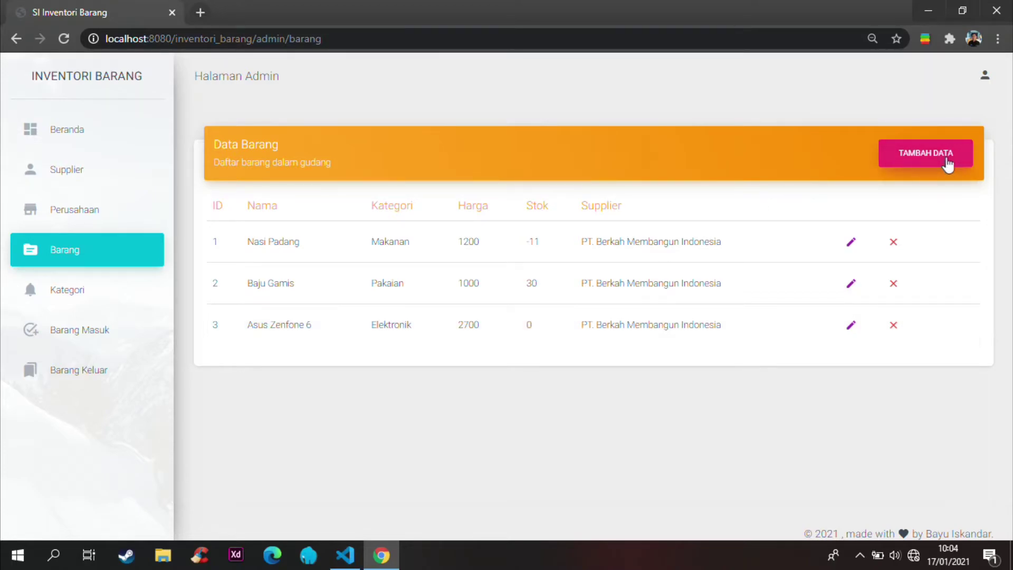
{"action": "left_click", "coordinate": [924, 156]}
{"action": "left_click", "coordinate": [420, 222]}
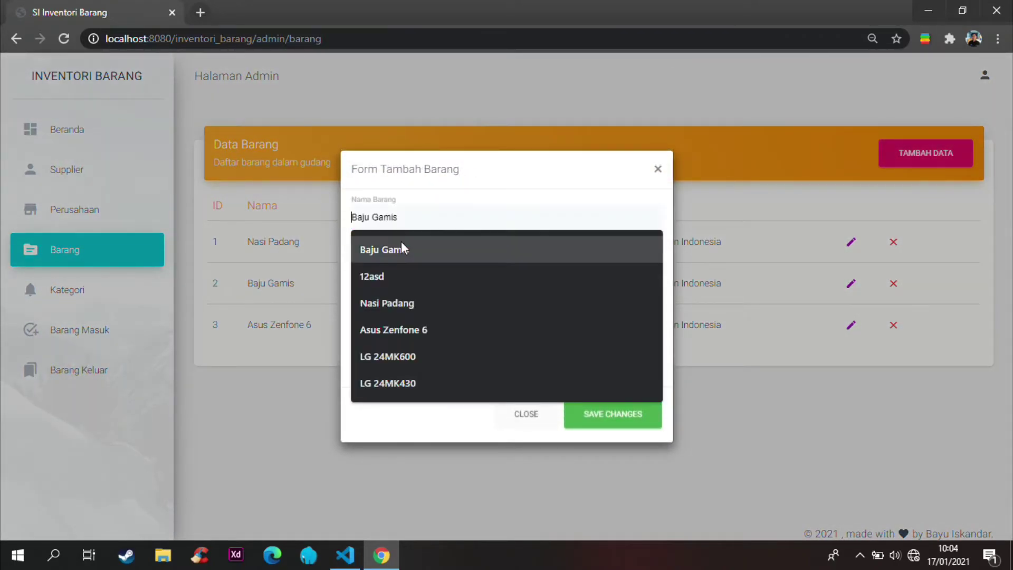
{"action": "left_click", "coordinate": [413, 355]}
{"action": "left_click", "coordinate": [416, 257]}
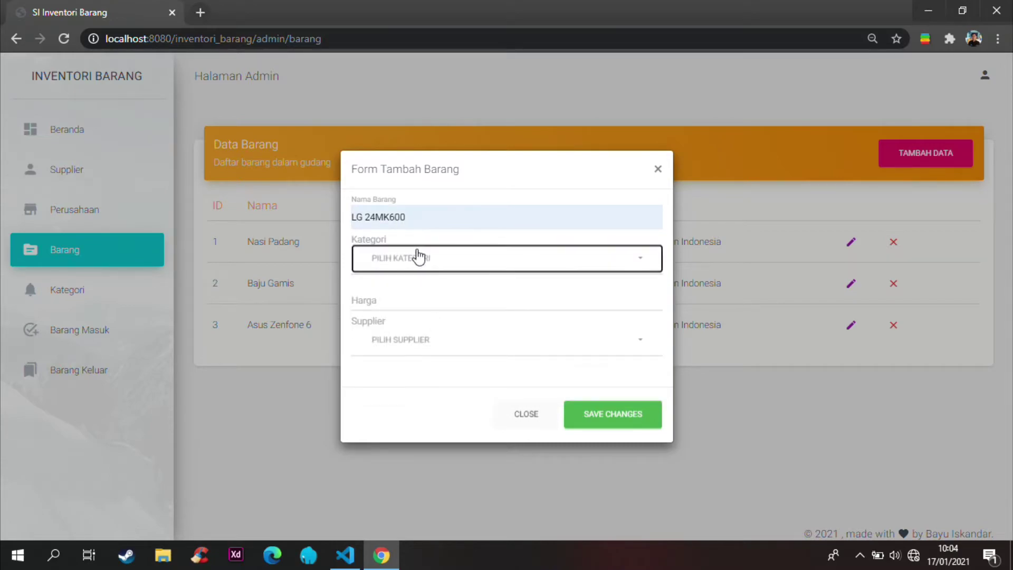
{"action": "left_click", "coordinate": [409, 395]}
Step: Set price 1200, supplier PT. Berkah Membangun Indonesia, and save the item
{"action": "left_click", "coordinate": [419, 298]}
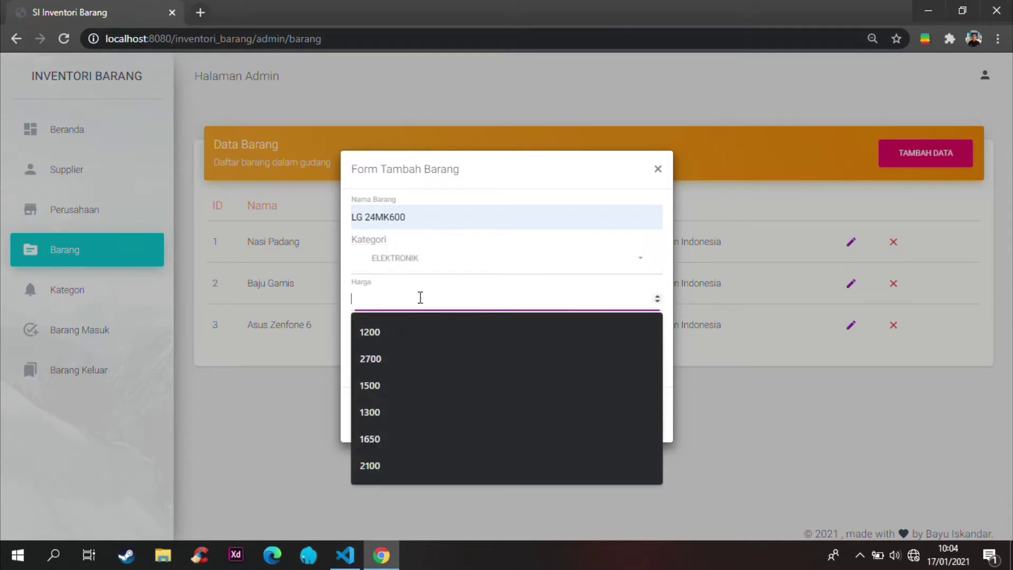
{"action": "left_click", "coordinate": [402, 333]}
{"action": "left_click", "coordinate": [400, 340]}
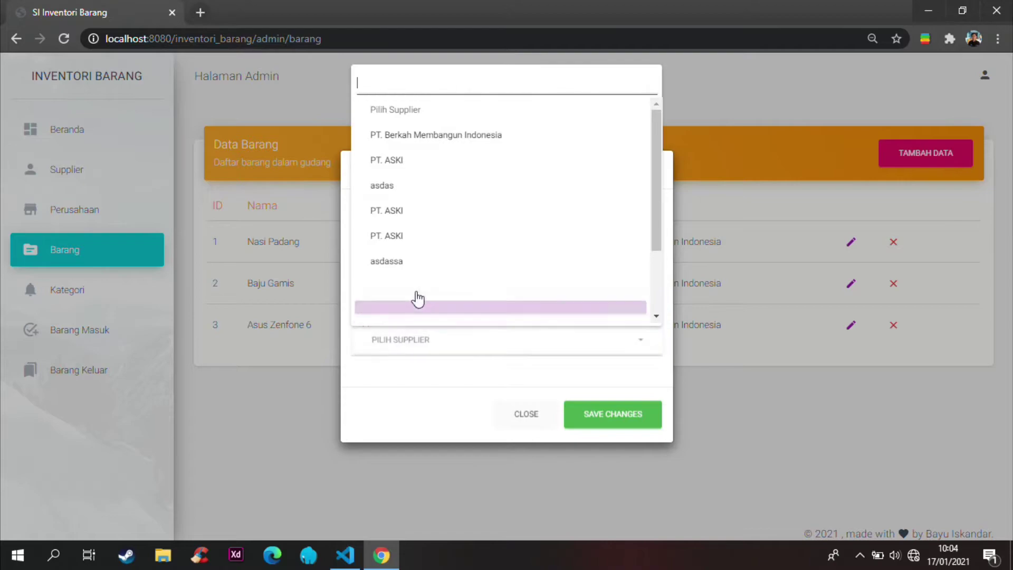
{"action": "left_click", "coordinate": [432, 142]}
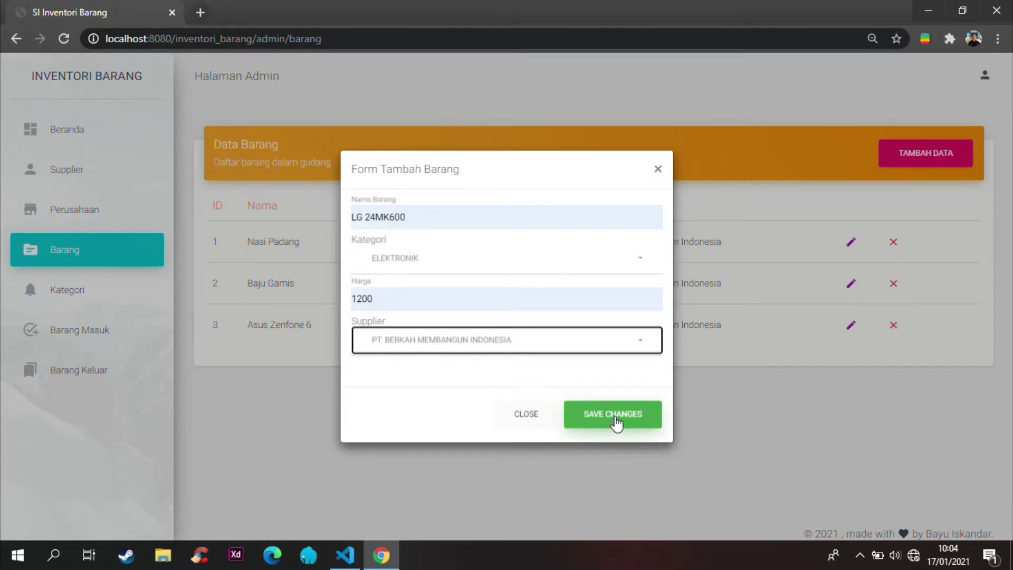
{"action": "left_click", "coordinate": [615, 415]}
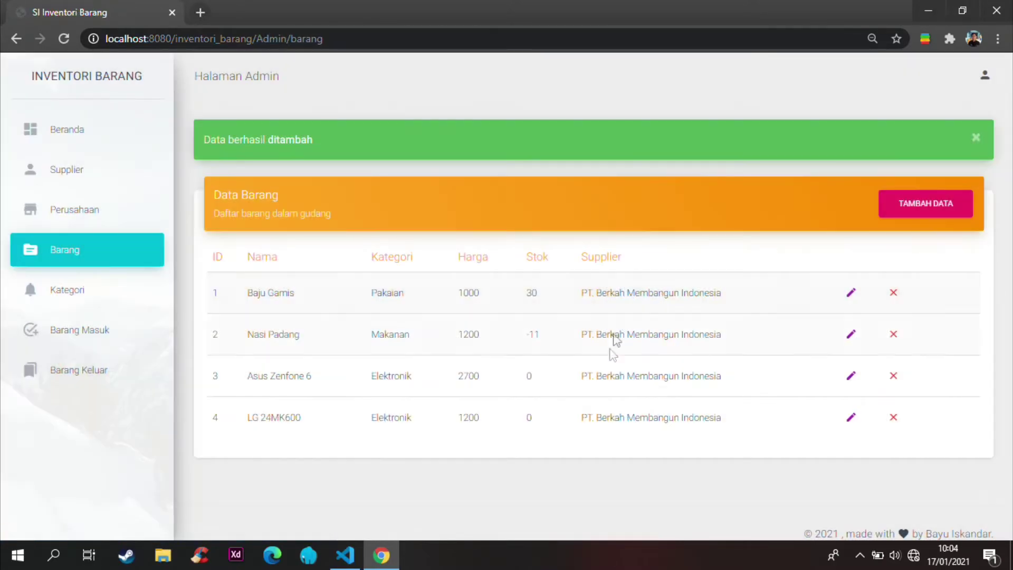
Step: Highlight the new row 4 LG 24MK600 to check its values
{"action": "left_click", "coordinate": [247, 417]}
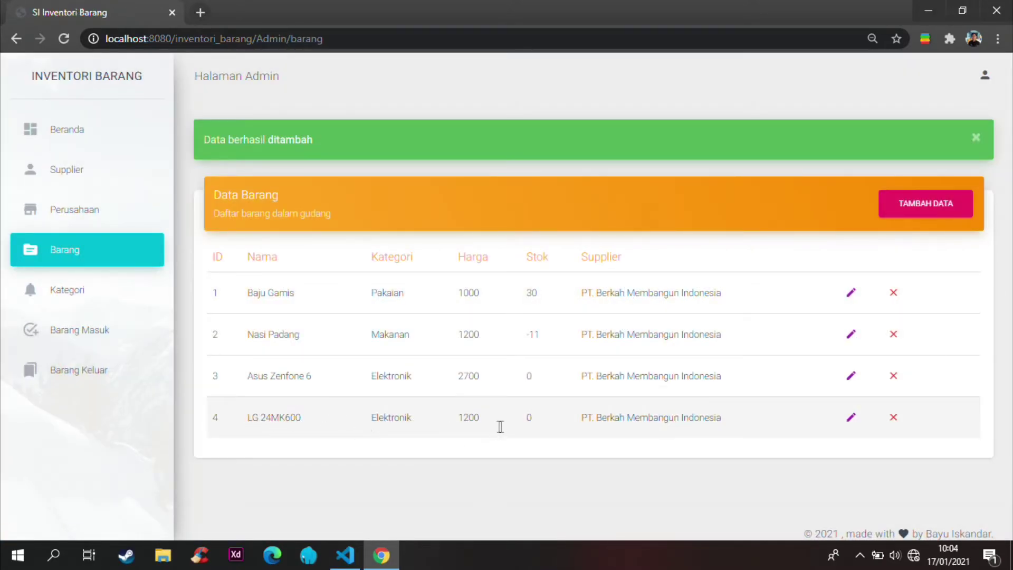
{"action": "left_click", "coordinate": [580, 419], "text": "shift"}
{"action": "left_click_drag", "start_coordinate": [581, 419], "coordinate": [733, 439]}
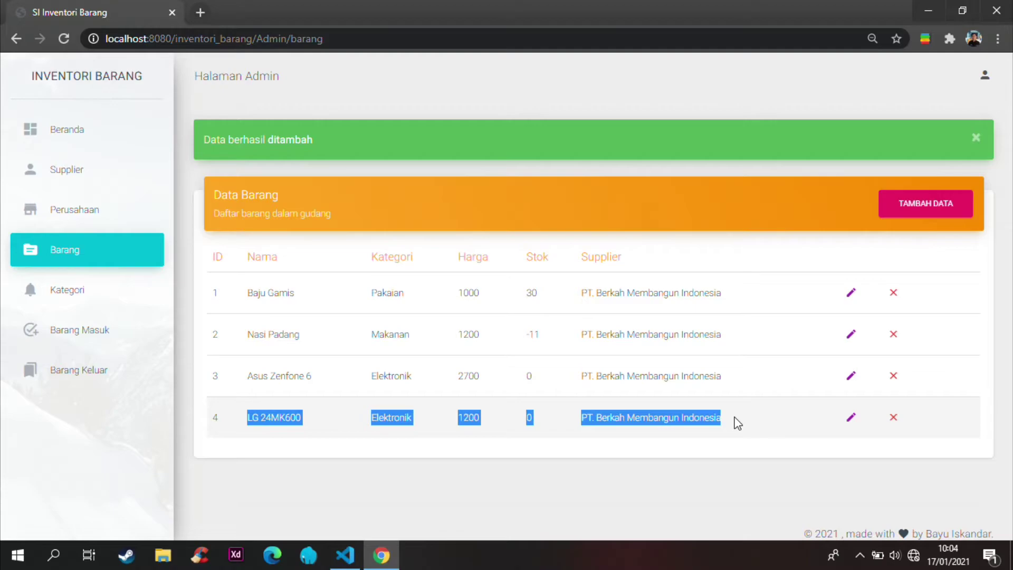
{"action": "left_click", "coordinate": [737, 422]}
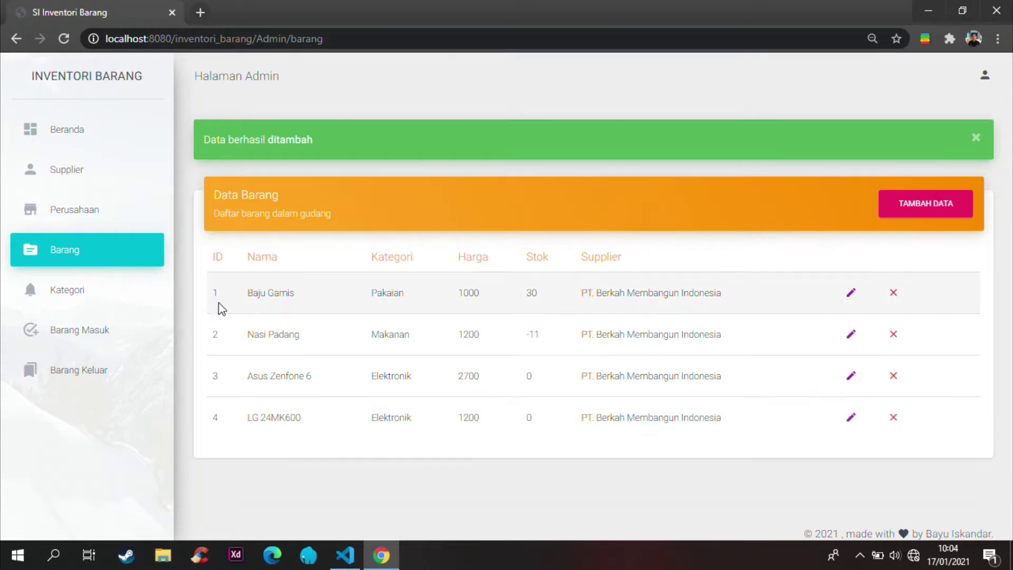
Step: In Barang Masuk, start an incoming record for LG 24MK600 dated today
{"action": "left_click", "coordinate": [112, 335]}
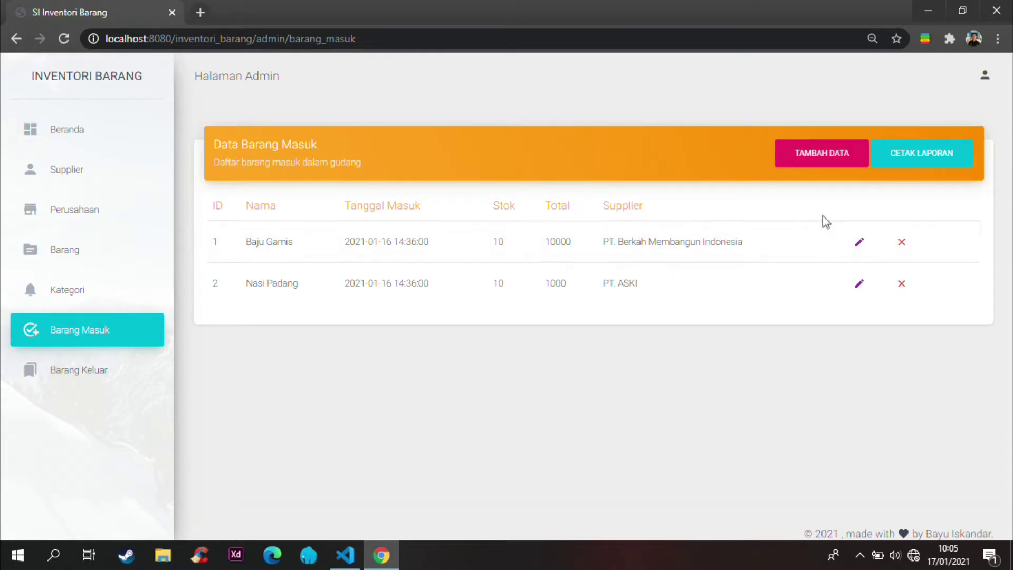
{"action": "left_click", "coordinate": [828, 166]}
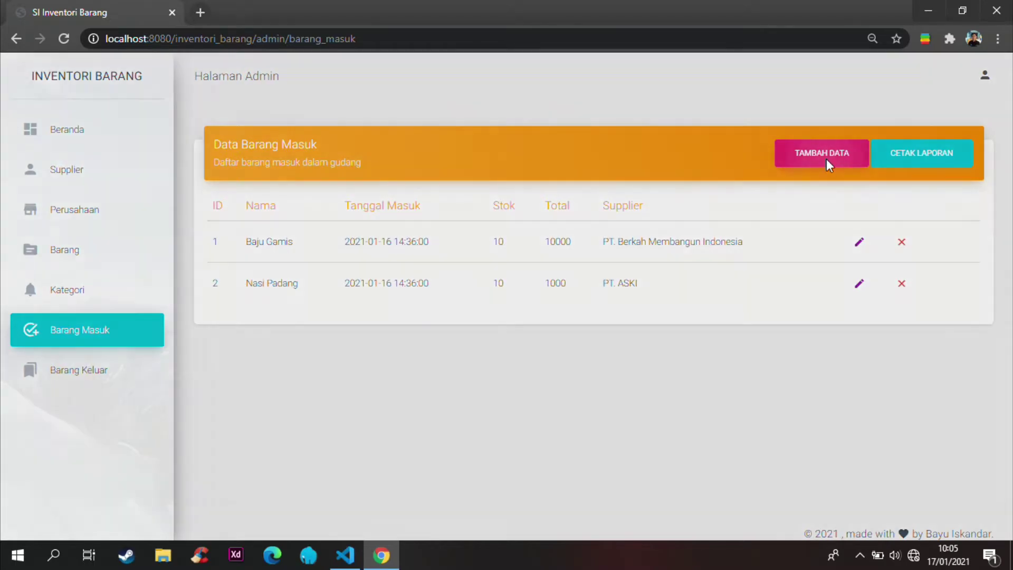
{"action": "left_click", "coordinate": [425, 203]}
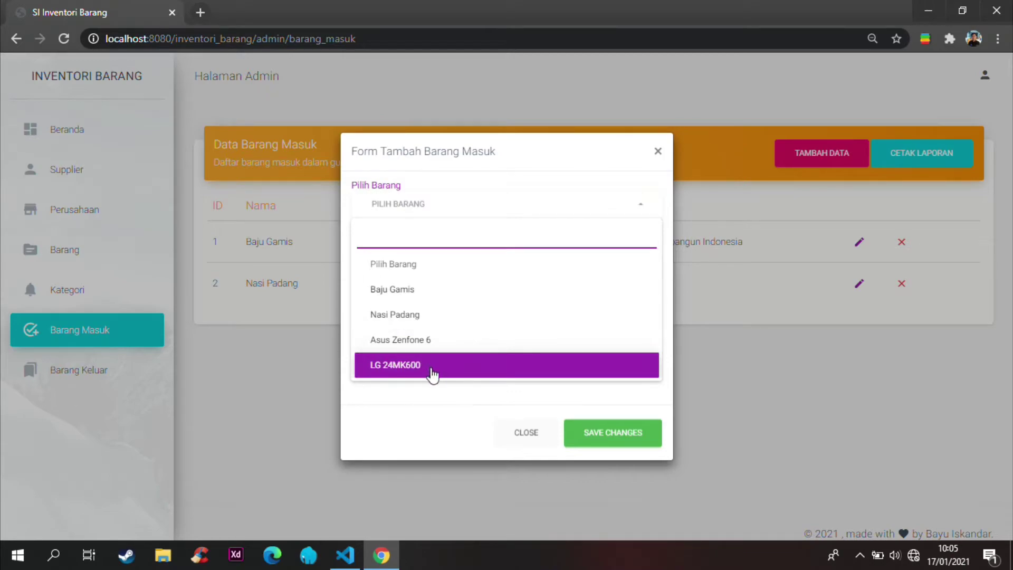
{"action": "left_click", "coordinate": [431, 373]}
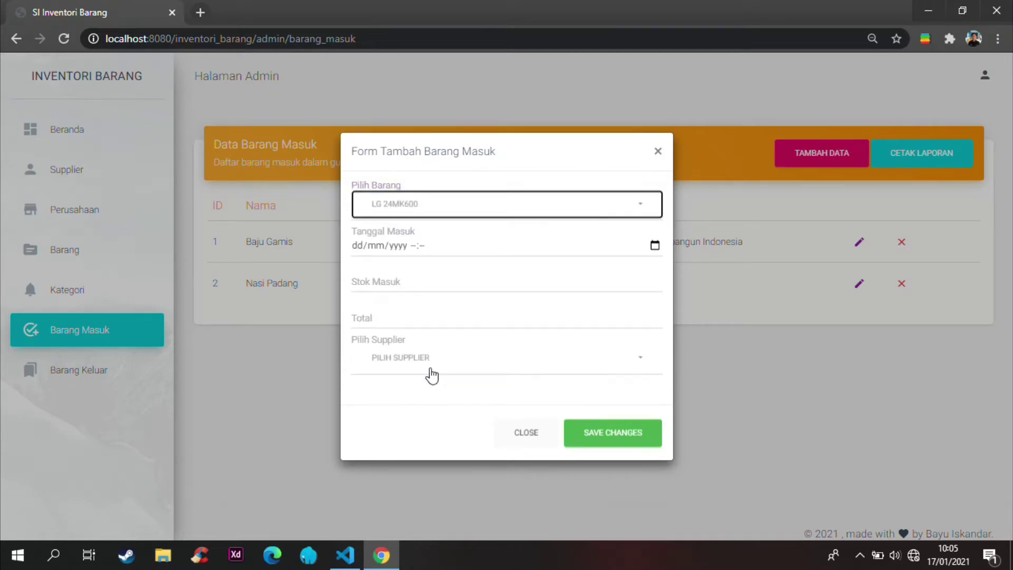
{"action": "left_click", "coordinate": [655, 246]}
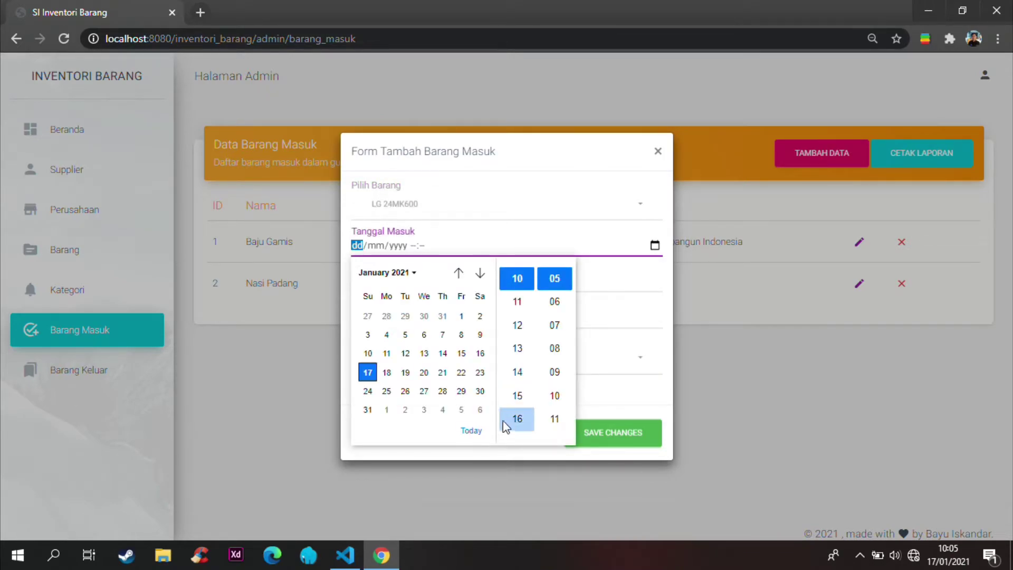
{"action": "left_click", "coordinate": [471, 431]}
Step: Enter stock 10, total 10000, supplier PT. ASKI, and save the record
{"action": "left_click", "coordinate": [625, 288]}
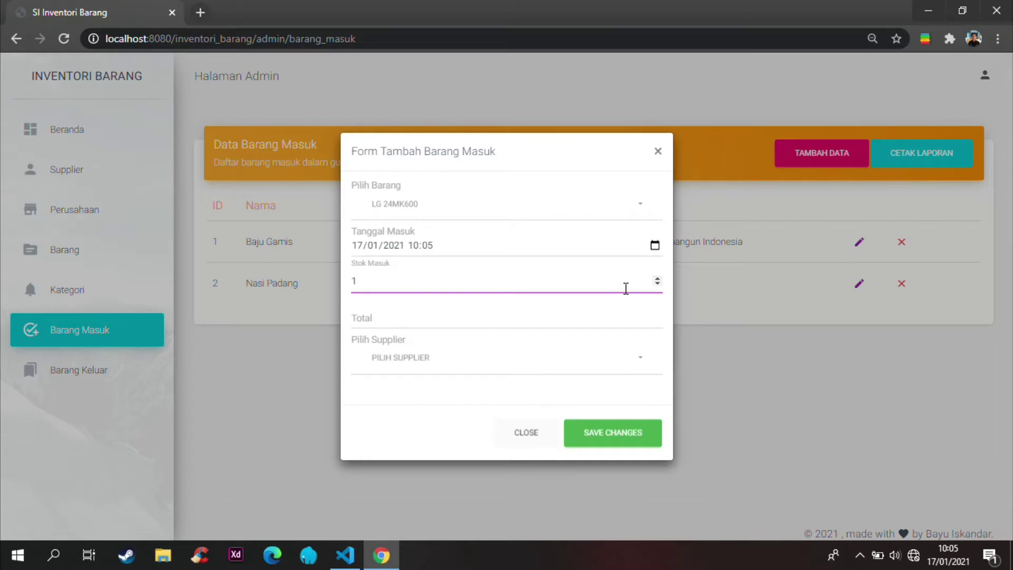
{"action": "left_click", "coordinate": [575, 312]}
{"action": "type", "text": "10000"}
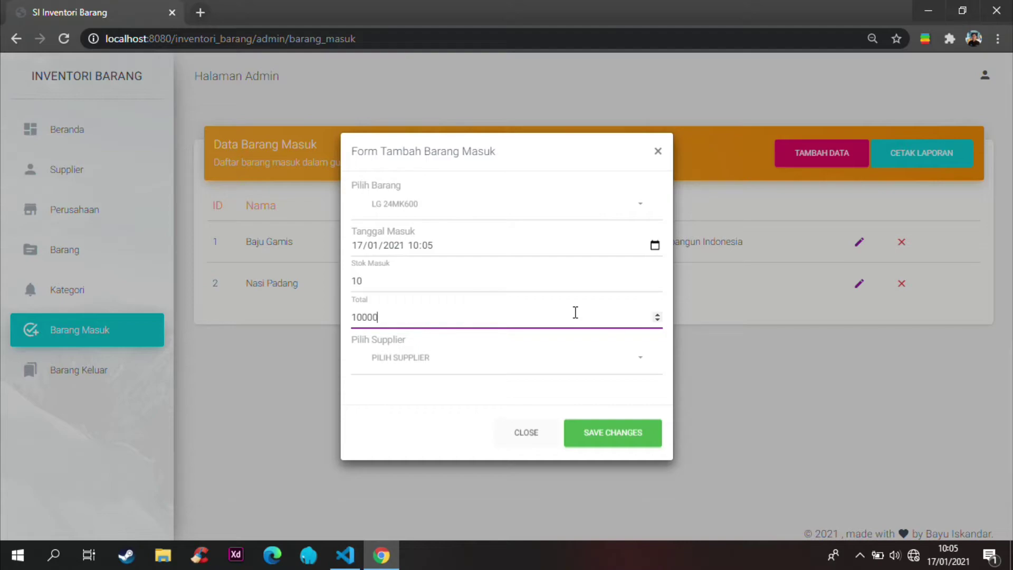
{"action": "left_click", "coordinate": [503, 357]}
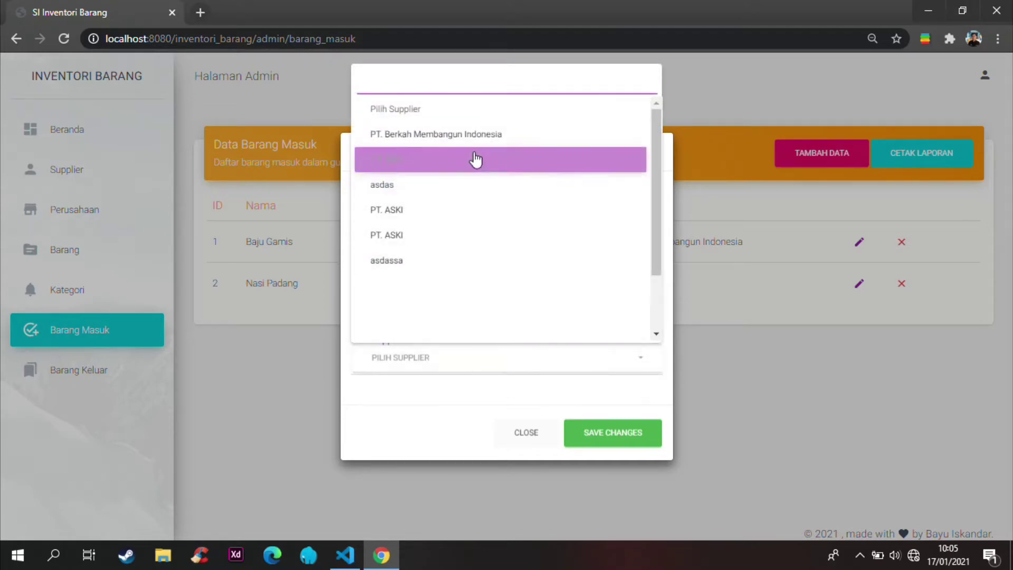
{"action": "left_click", "coordinate": [476, 159]}
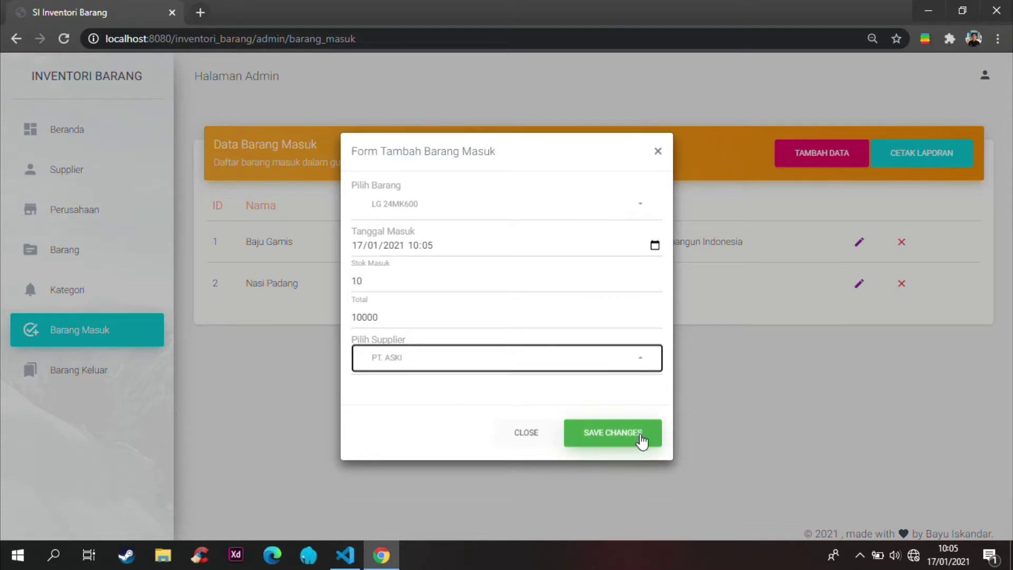
{"action": "left_click", "coordinate": [641, 436]}
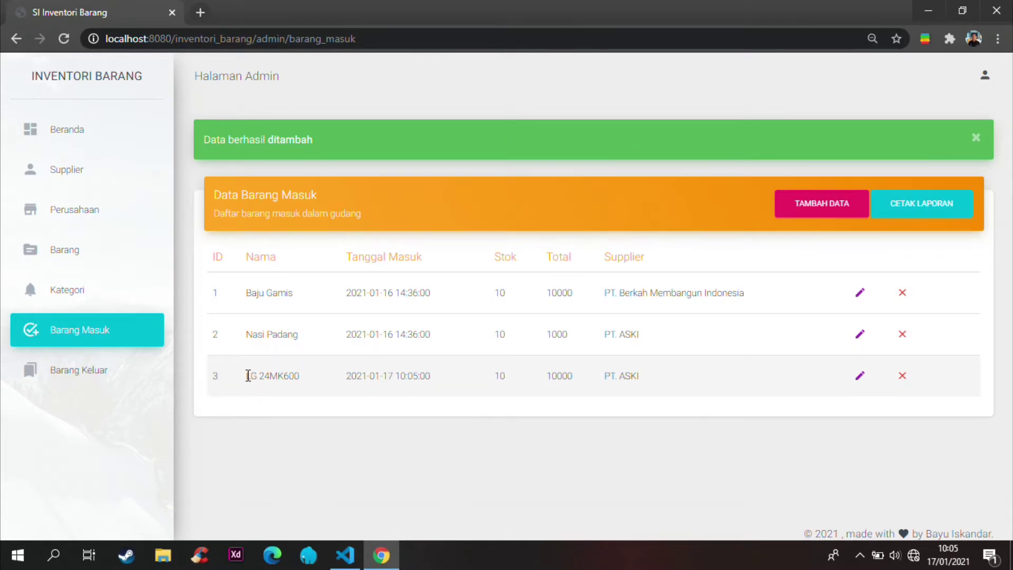
{"action": "left_click_drag", "start_coordinate": [245, 375], "coordinate": [290, 382]}
{"action": "left_click", "coordinate": [304, 379]}
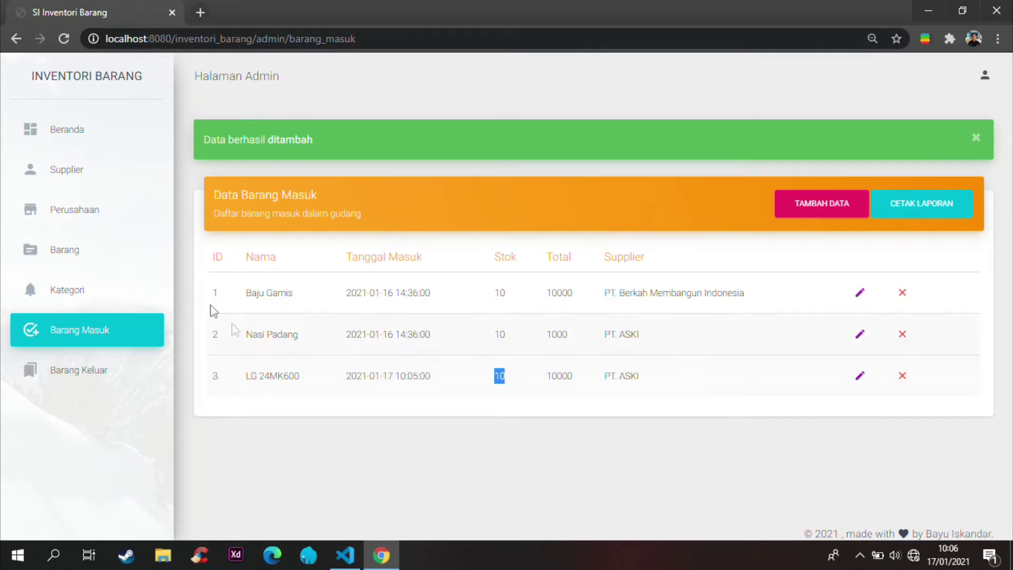
Step: Return to Data Barang and verify LG 24MK600 in row 4 shows stock 10
{"action": "left_click", "coordinate": [79, 254]}
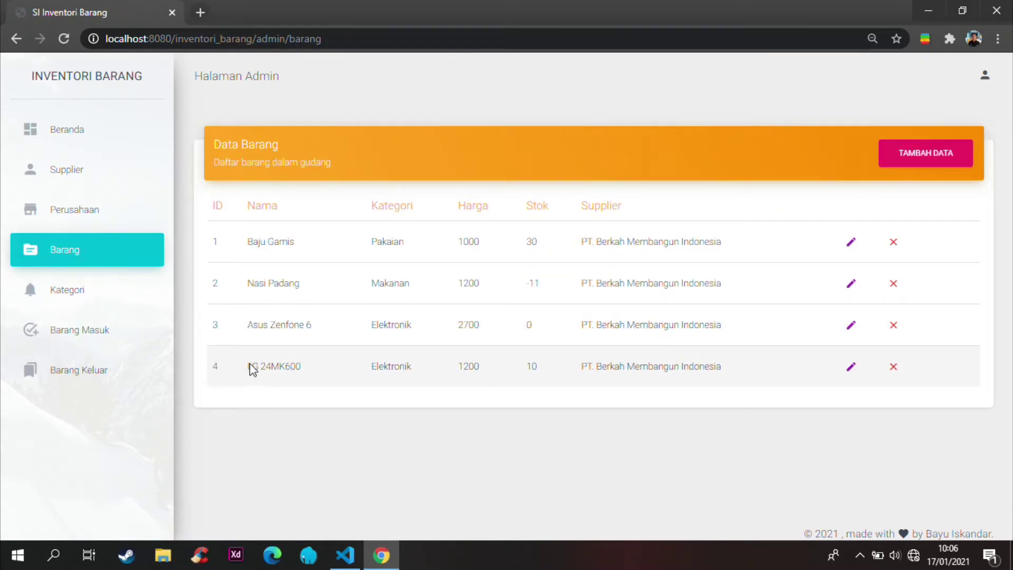
{"action": "triple_click", "coordinate": [307, 363]}
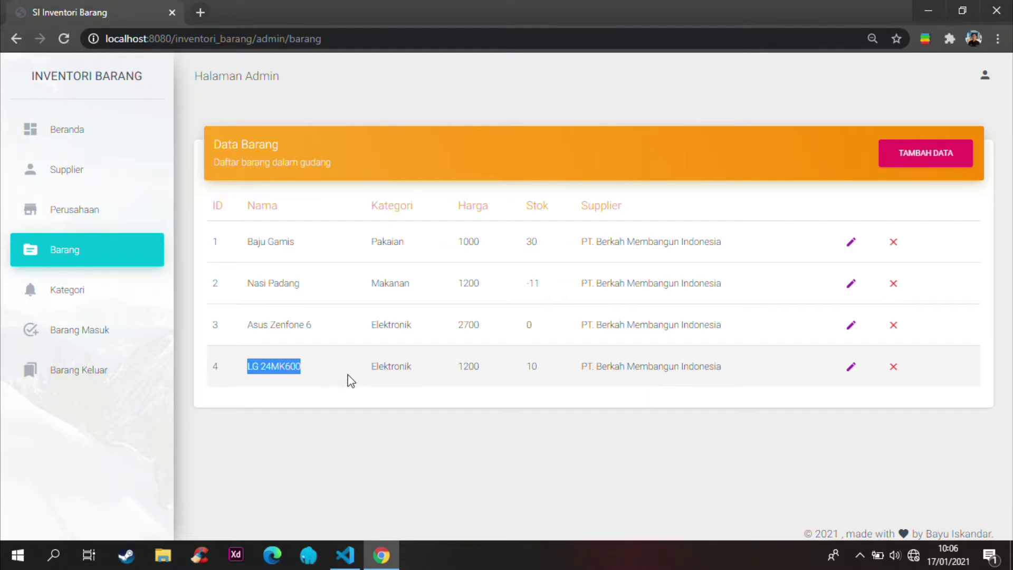
{"action": "left_click", "coordinate": [529, 369]}
{"action": "left_click_drag", "start_coordinate": [531, 368], "coordinate": [730, 375]}
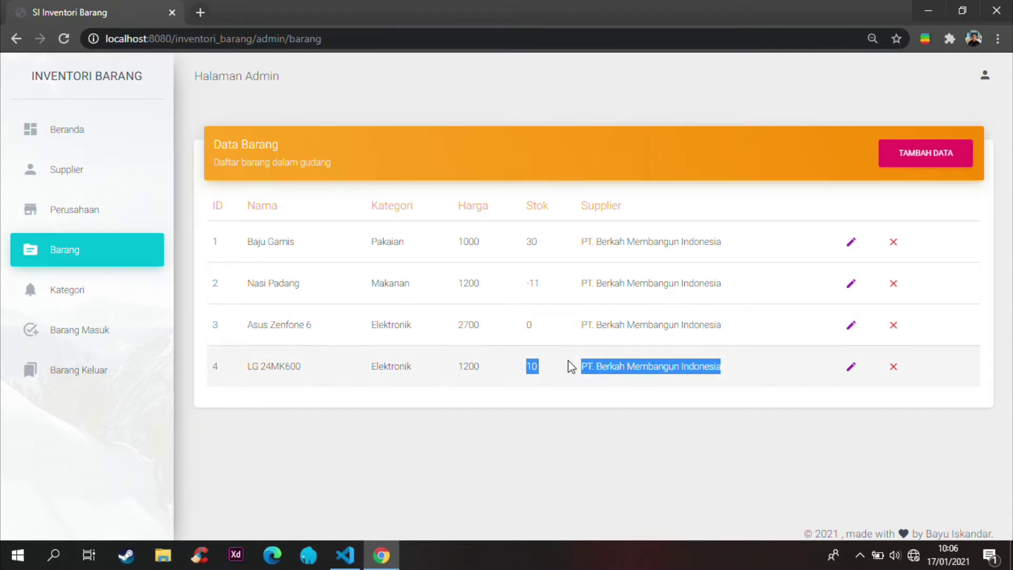
{"action": "left_click", "coordinate": [552, 374]}
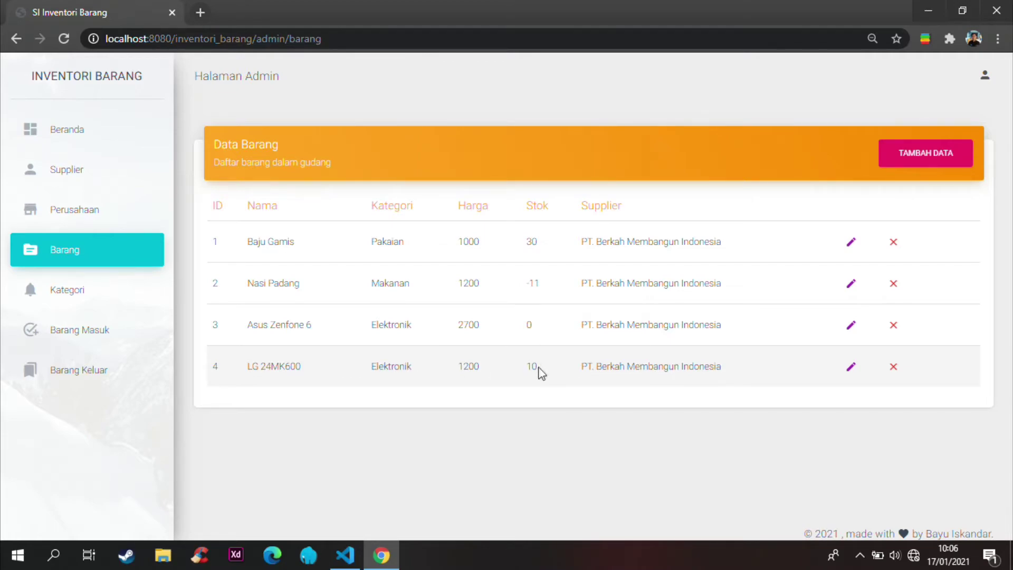
Step: Edit the LG 24MK600 Barang Masuk record's stock from 10 to 20, save, and view Data Barang
{"action": "left_click", "coordinate": [96, 333]}
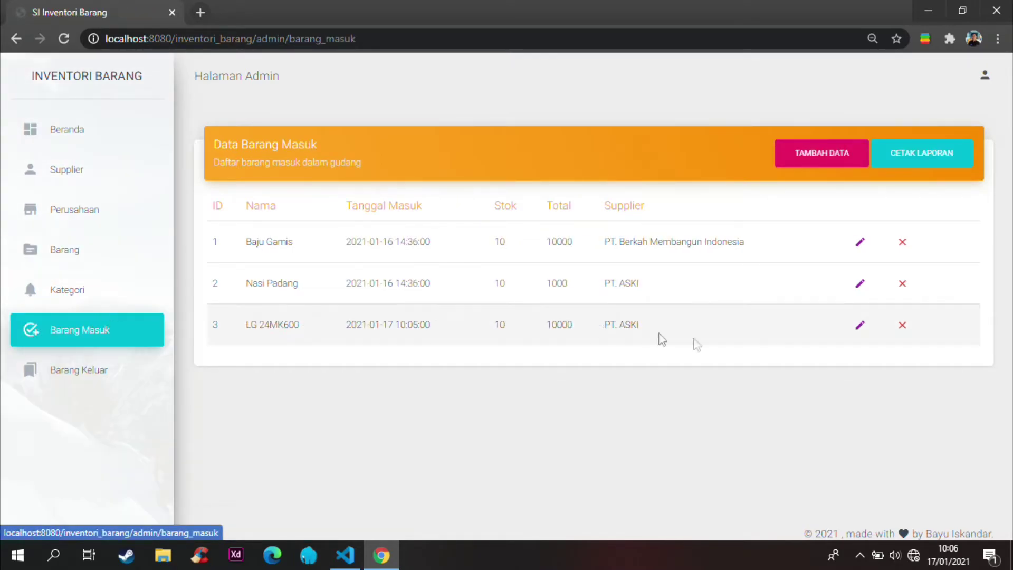
{"action": "left_click", "coordinate": [860, 326]}
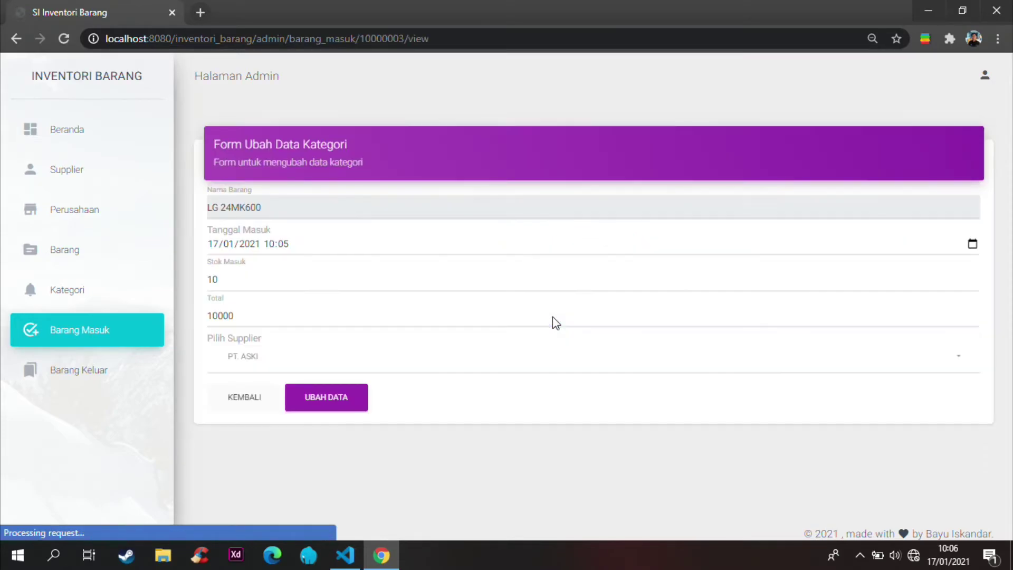
{"action": "left_click_drag", "start_coordinate": [259, 280], "coordinate": [201, 279]}
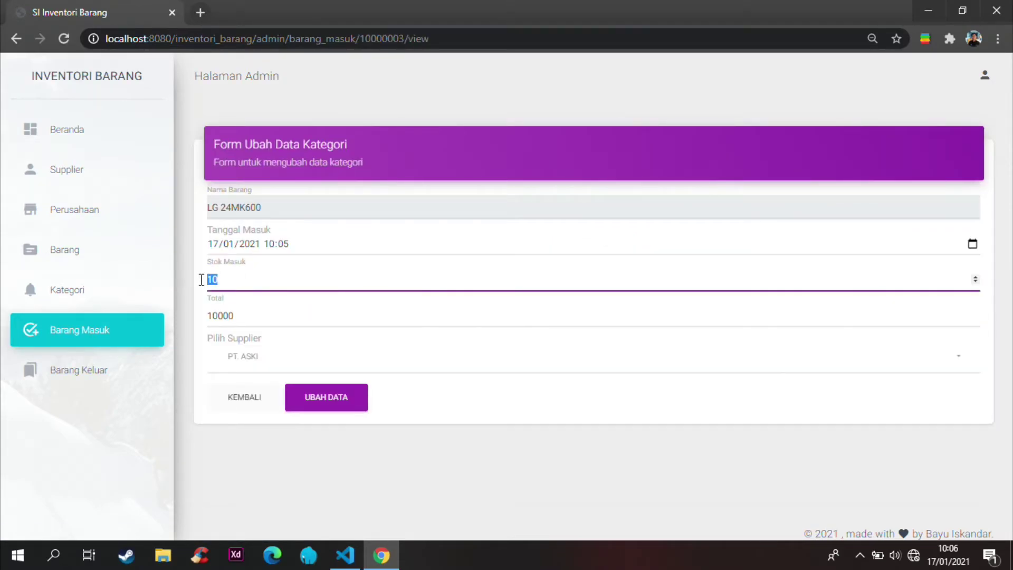
{"action": "type", "text": "2"}
{"action": "left_click", "coordinate": [357, 405]}
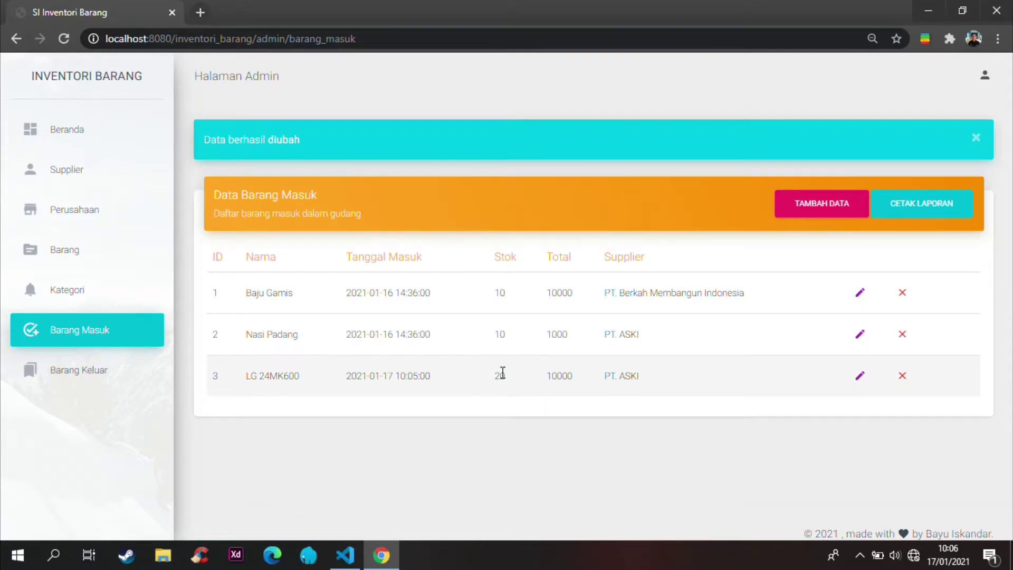
{"action": "double_click", "coordinate": [502, 374]}
{"action": "left_click", "coordinate": [80, 245]}
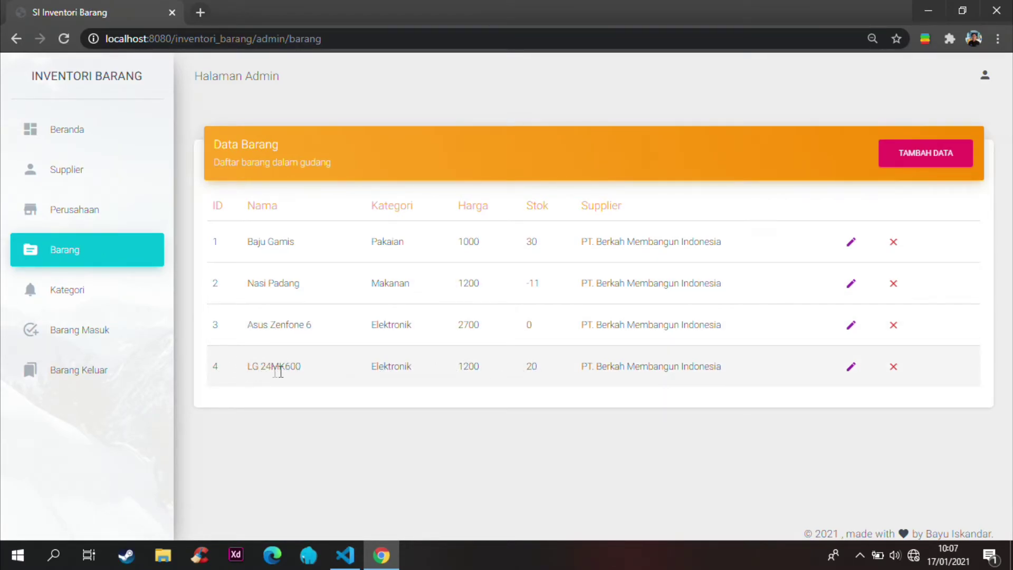
Step: Delete row 3 (LG 24MK600) in Barang Masuk, confirm its stock shows 0, then return to Barang Masuk
{"action": "double_click", "coordinate": [530, 367]}
{"action": "left_click", "coordinate": [97, 331]}
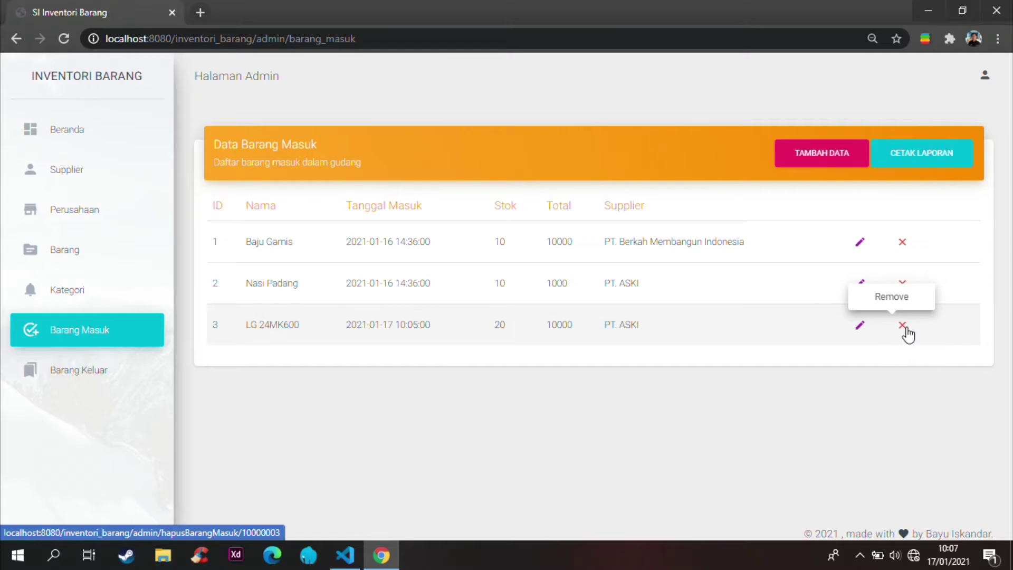
{"action": "left_click", "coordinate": [904, 327]}
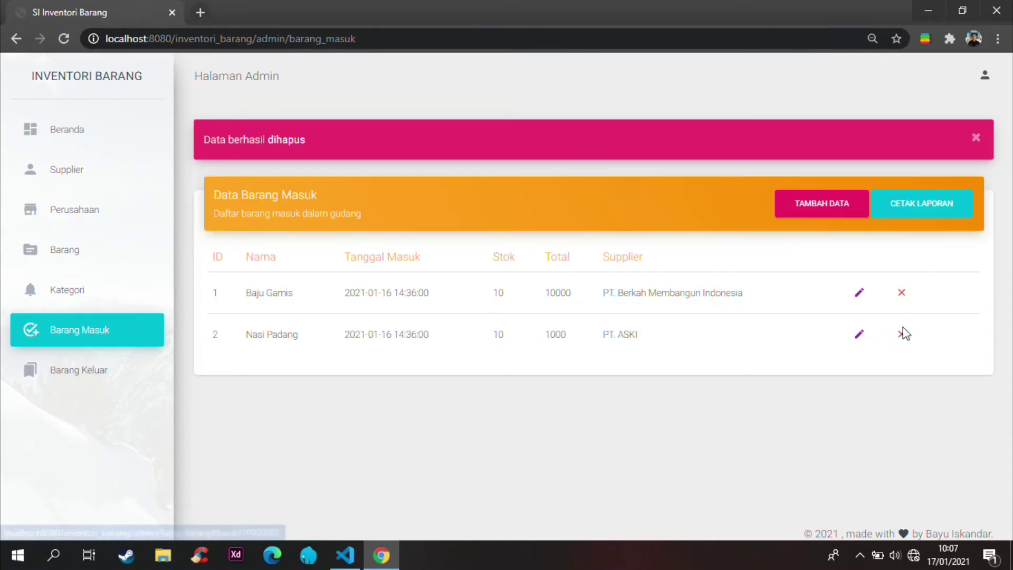
{"action": "left_click", "coordinate": [72, 256]}
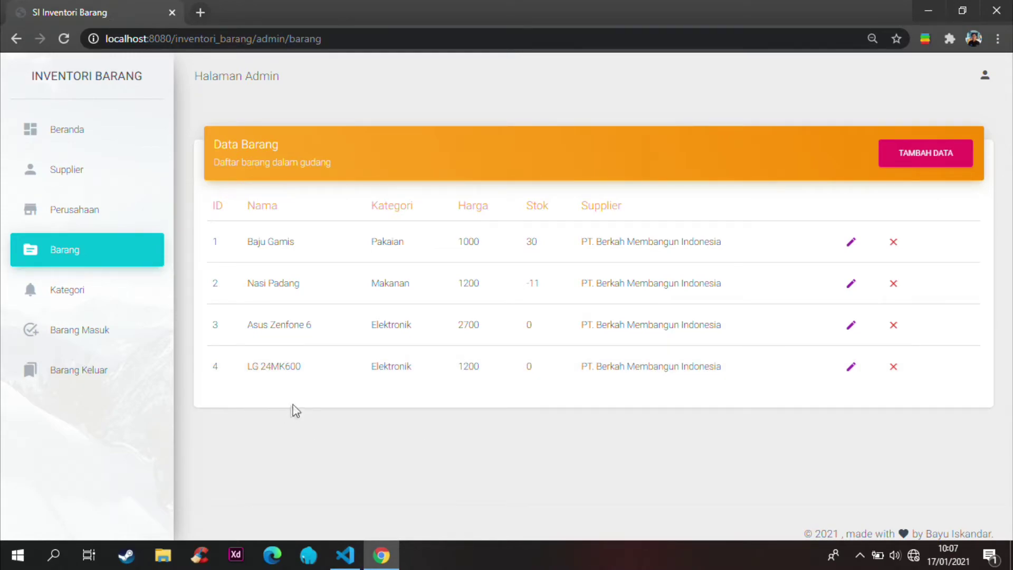
{"action": "left_click", "coordinate": [84, 340]}
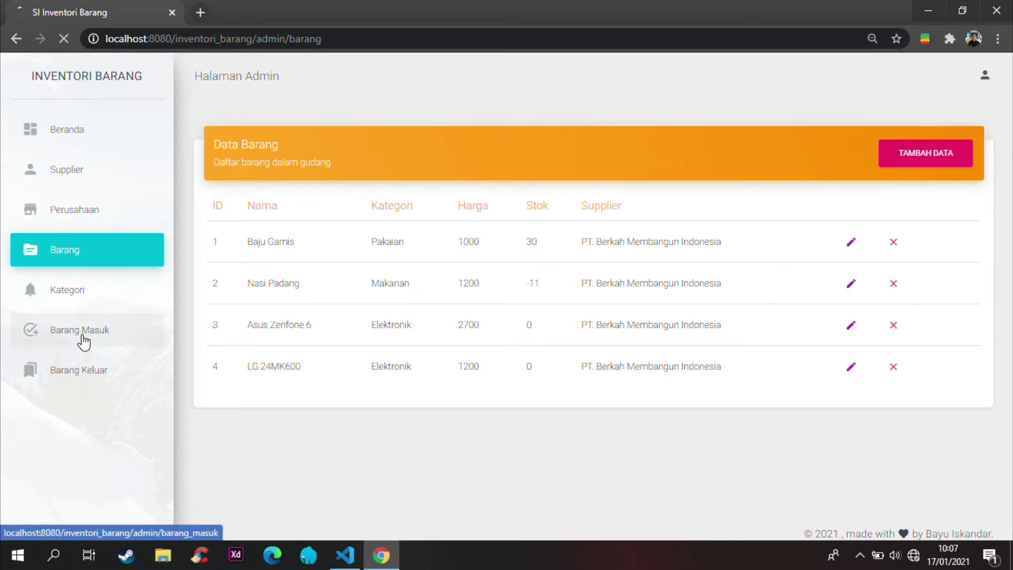
Step: Create a Barang Masuk entry: LG 24MK600, today's date, stock 10, total 12000, supplier PT. ASKI
{"action": "left_click", "coordinate": [821, 157]}
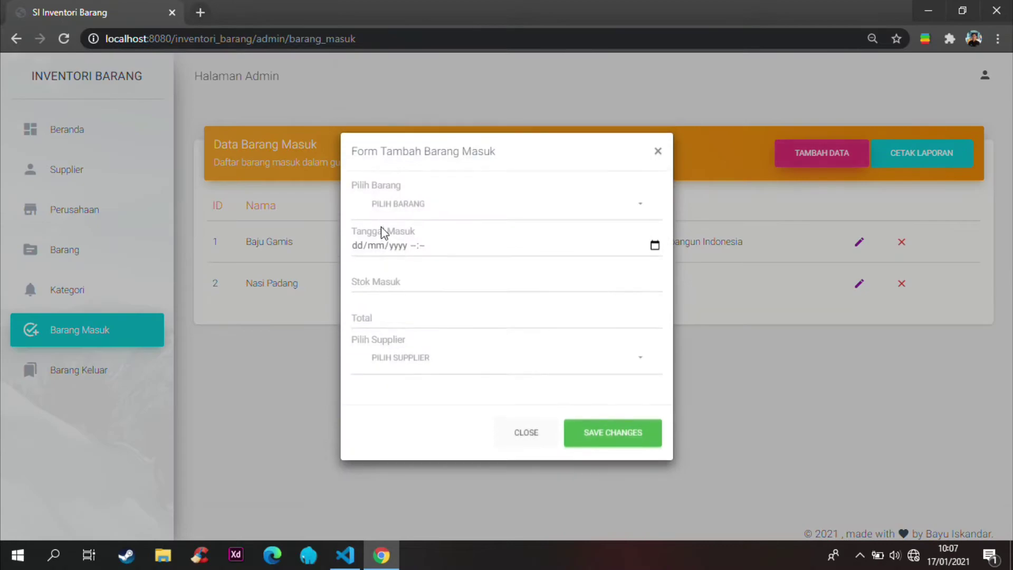
{"action": "left_click", "coordinate": [399, 211]}
{"action": "left_click", "coordinate": [411, 369]}
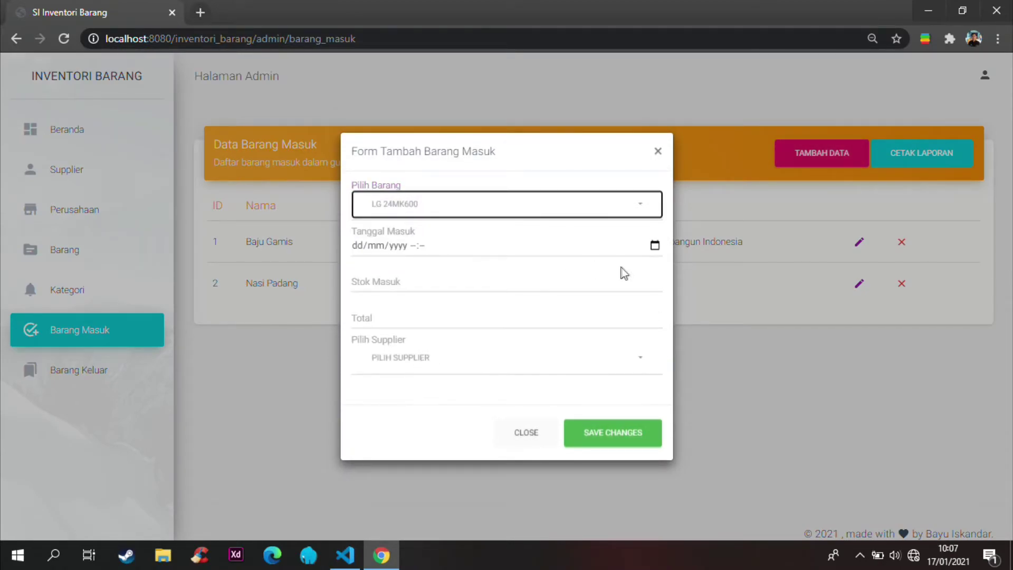
{"action": "left_click", "coordinate": [655, 246]}
{"action": "left_click", "coordinate": [471, 432]}
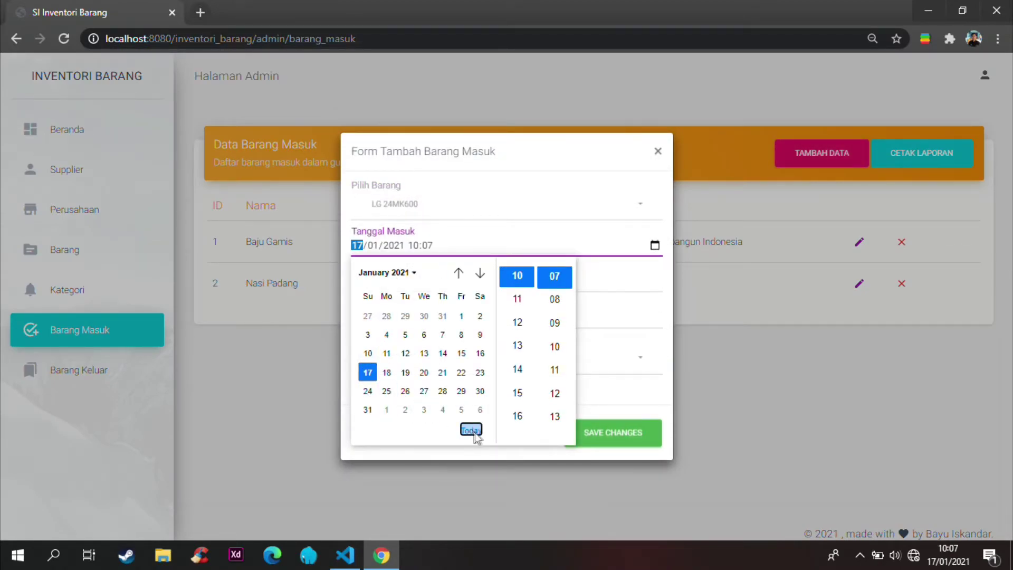
{"action": "left_click", "coordinate": [612, 284]}
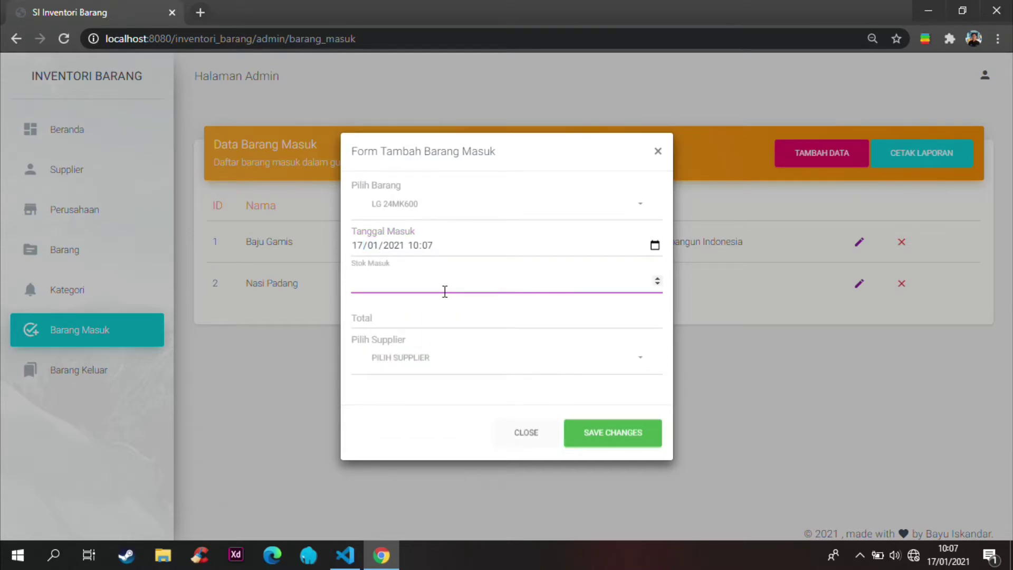
{"action": "left_click", "coordinate": [443, 307]}
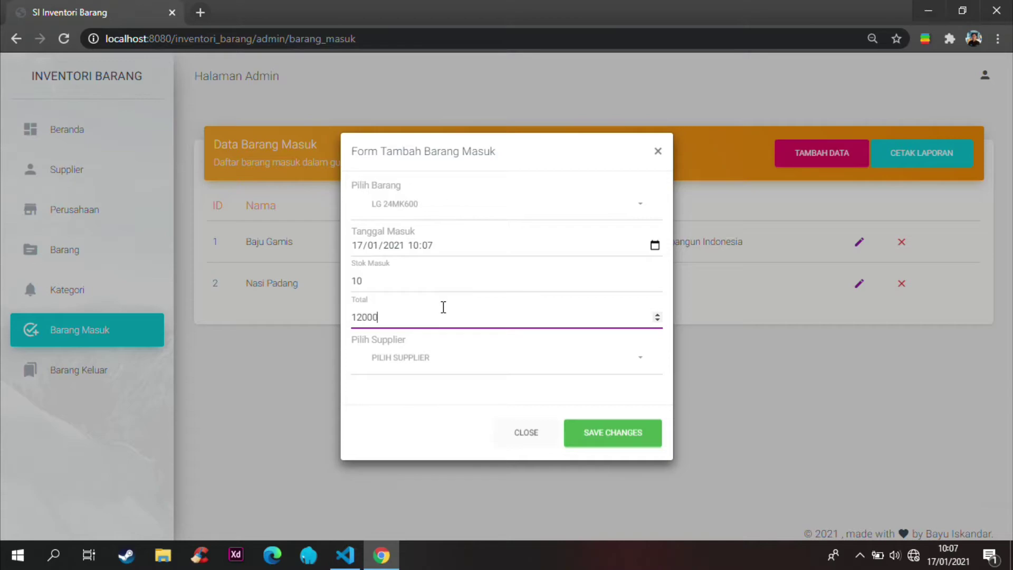
{"action": "left_click", "coordinate": [416, 363]}
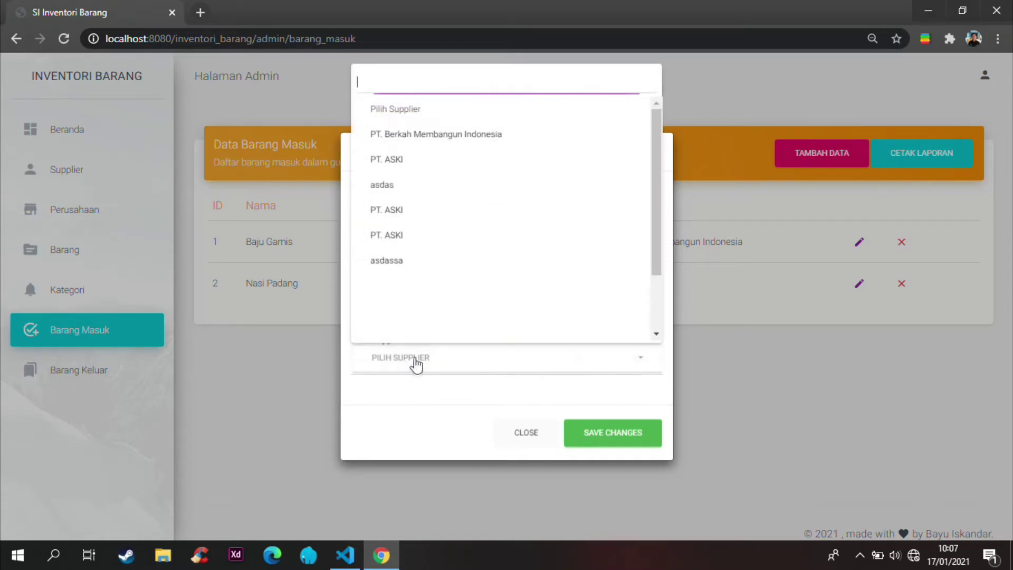
{"action": "left_click", "coordinate": [404, 160]}
{"action": "left_click", "coordinate": [615, 431]}
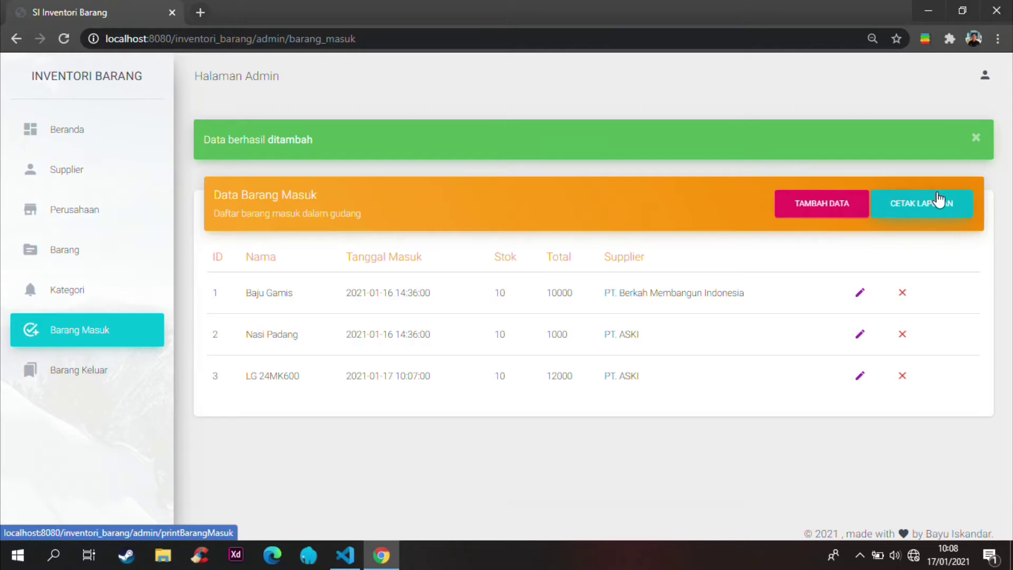
Step: Print the incoming goods report and download the PDF, overwriting the earlier file
{"action": "left_click", "coordinate": [937, 219]}
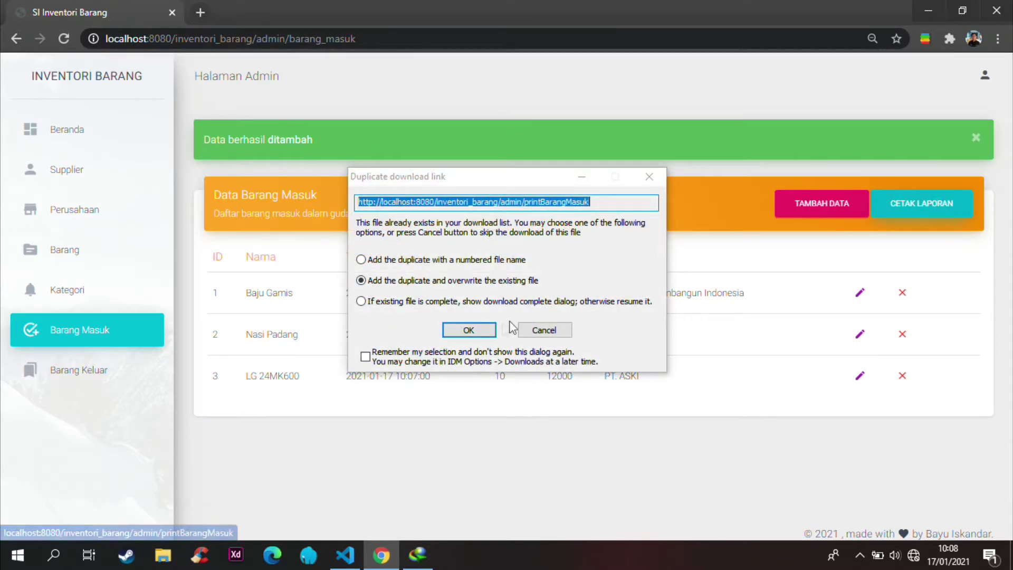
{"action": "left_click", "coordinate": [469, 332]}
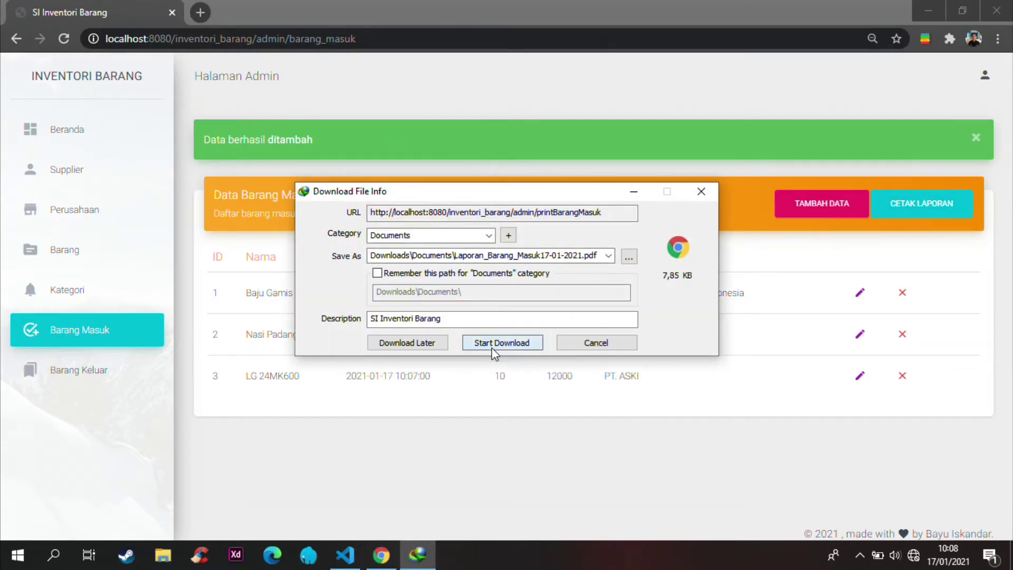
{"action": "left_click", "coordinate": [494, 344]}
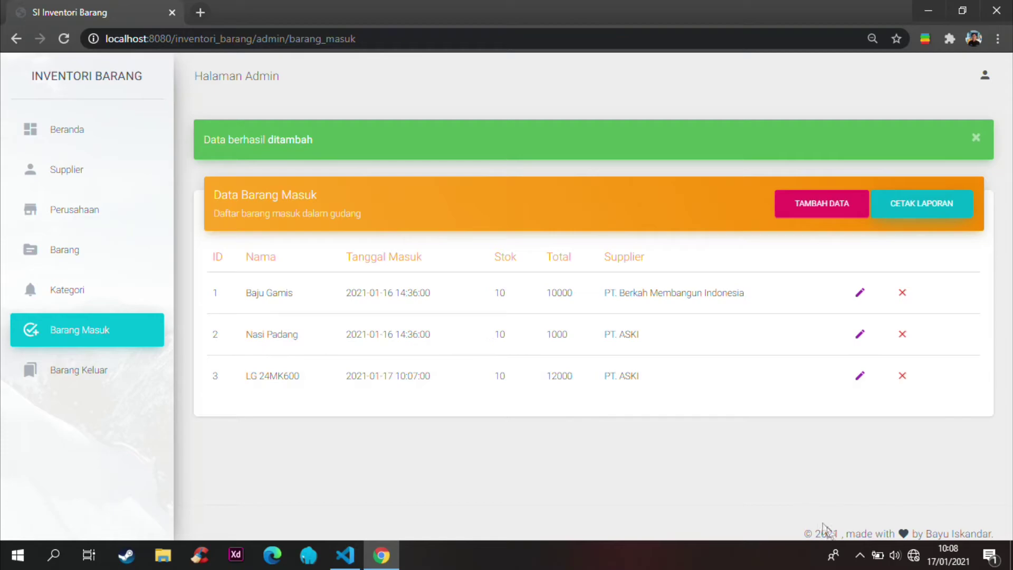
Step: Open Laporan_Barang_Masuk17-01-2021.pdf from Internet Download Manager
{"action": "left_click", "coordinate": [860, 555]}
{"action": "left_click", "coordinate": [850, 502]}
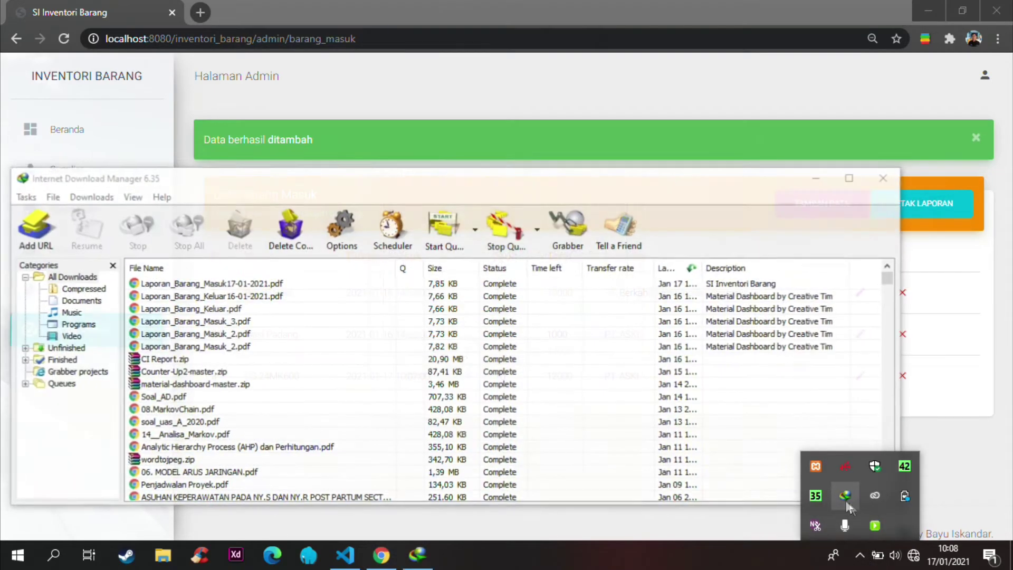
{"action": "left_click", "coordinate": [594, 358]}
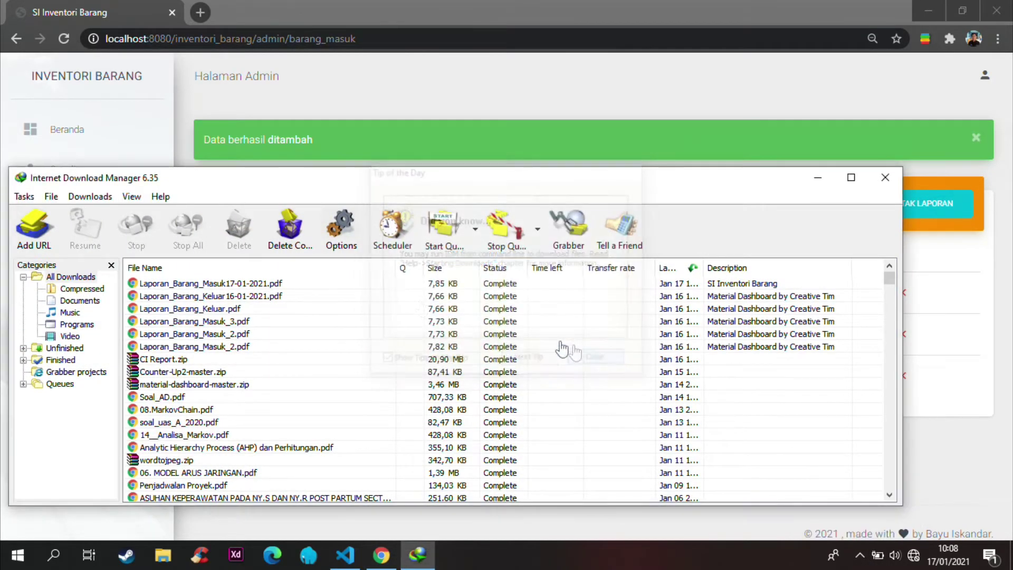
{"action": "double_click", "coordinate": [335, 283]}
{"action": "left_click", "coordinate": [510, 480]}
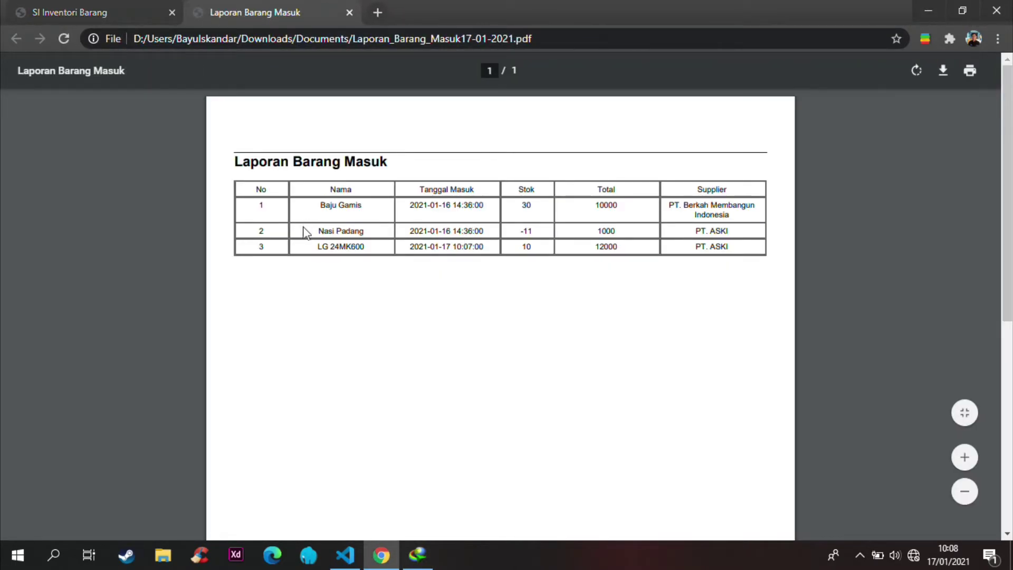
Step: Scroll the report PDF, select the LG 24MK600 text, then return to the SI Inventori Barang tab
{"action": "scroll", "coordinate": [303, 168], "scroll_direction": "down", "scroll_amount": 5}
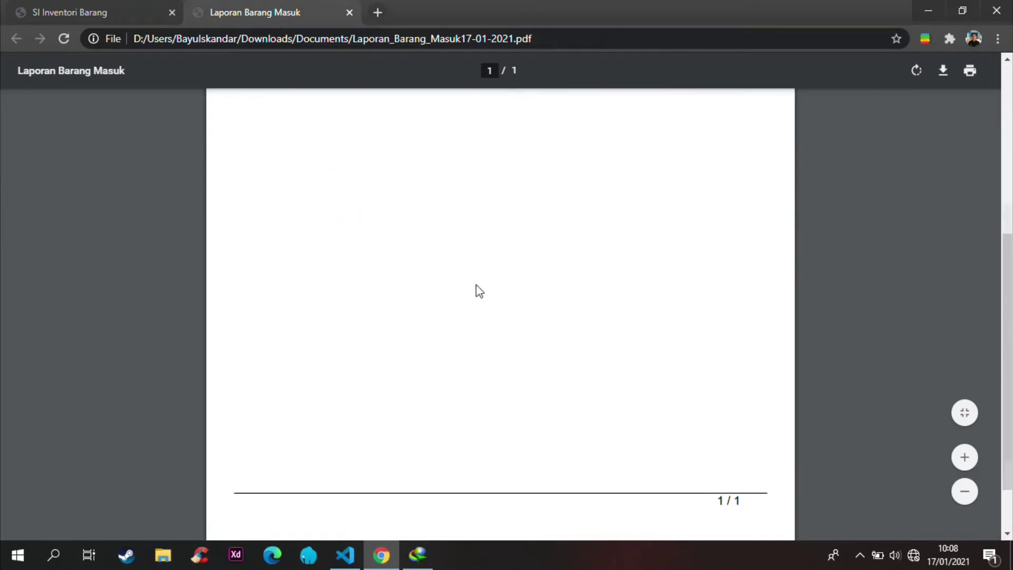
{"action": "scroll", "coordinate": [474, 289], "scroll_direction": "up", "scroll_amount": 5}
{"action": "left_click_drag", "start_coordinate": [317, 246], "coordinate": [588, 251]}
{"action": "left_click", "coordinate": [589, 250]}
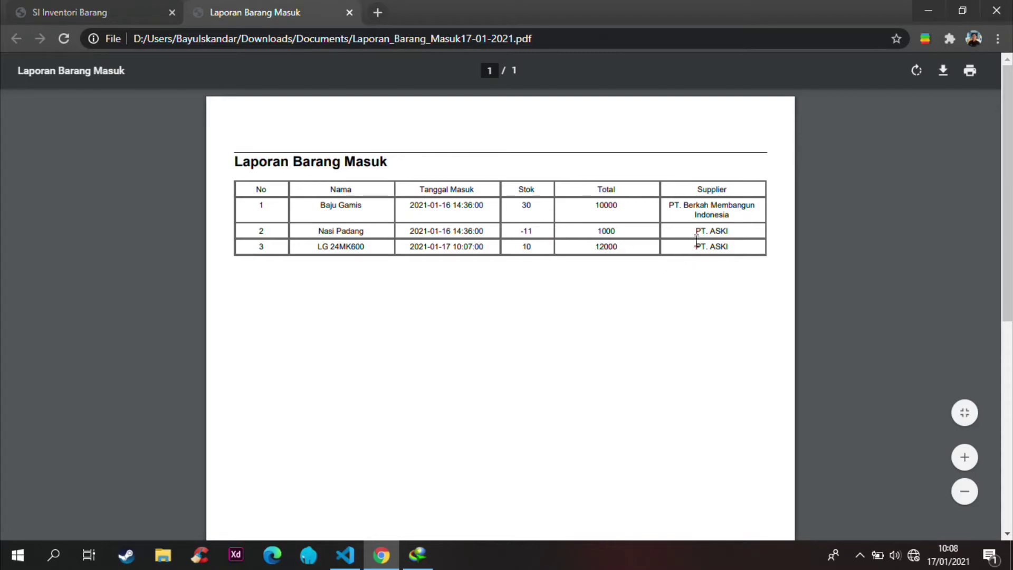
{"action": "left_click", "coordinate": [73, 7]}
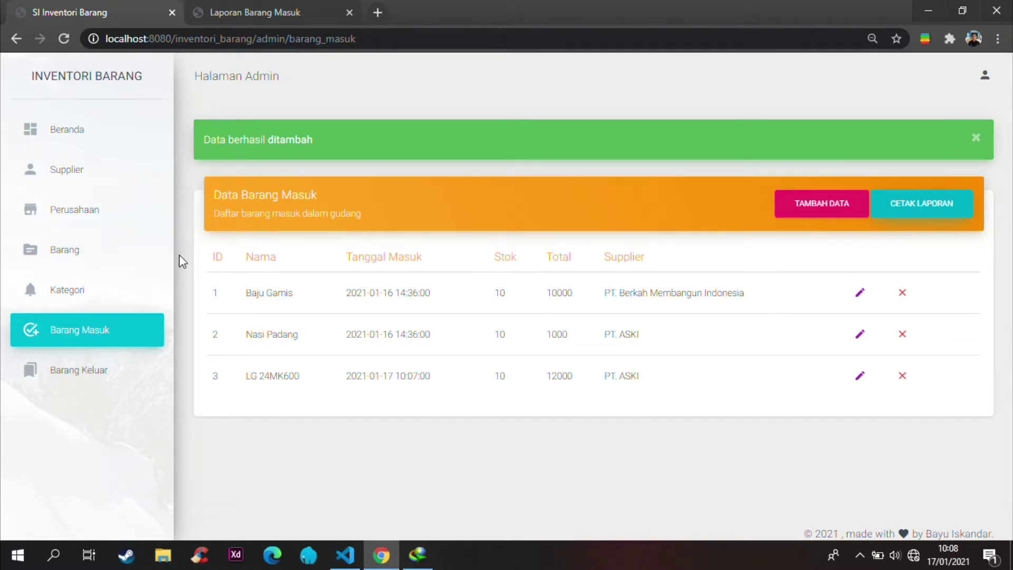
Step: Create a Barang Keluar entry: LG 24MK600, today's date, stock 5, total 6000, destination PT. ABCD
{"action": "left_click", "coordinate": [113, 369]}
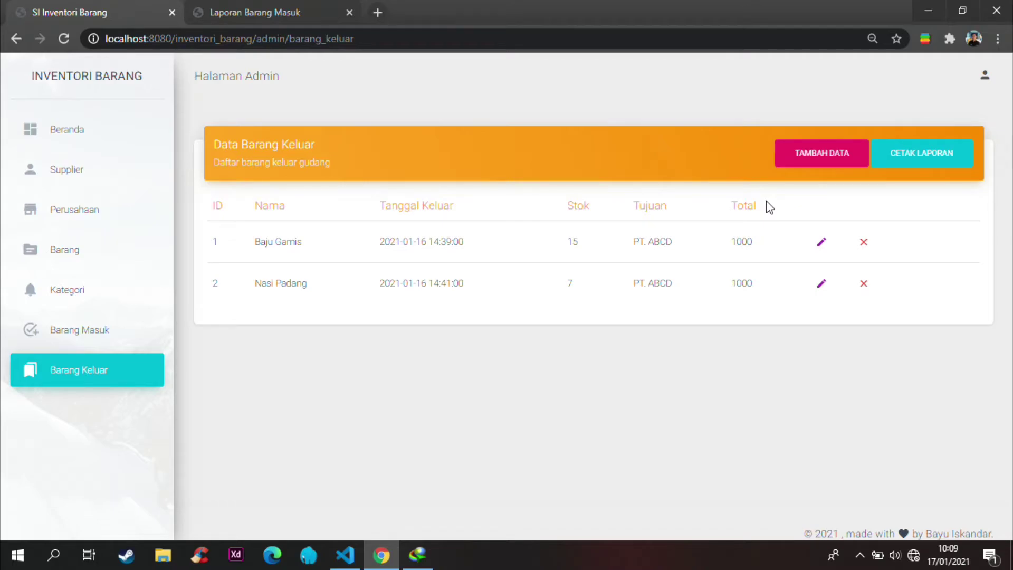
{"action": "left_click", "coordinate": [828, 158]}
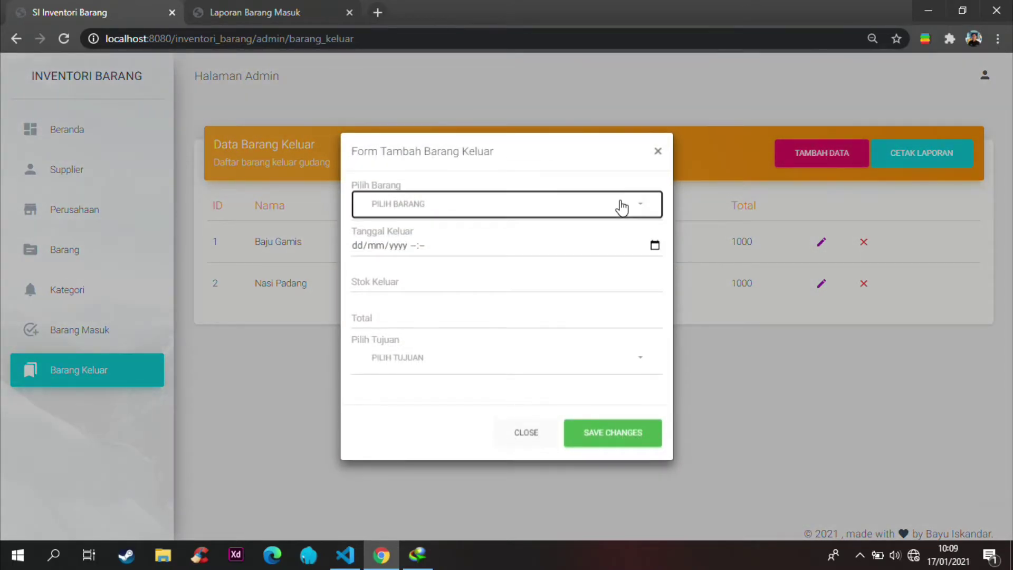
{"action": "left_click", "coordinate": [620, 206]}
{"action": "left_click", "coordinate": [417, 371]}
{"action": "left_click", "coordinate": [654, 246]}
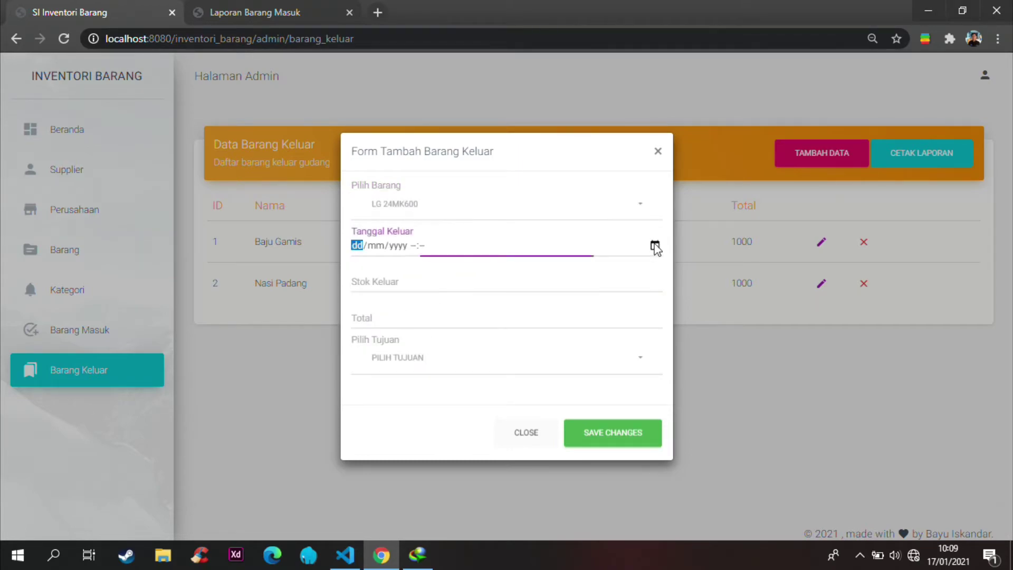
{"action": "left_click", "coordinate": [469, 431]}
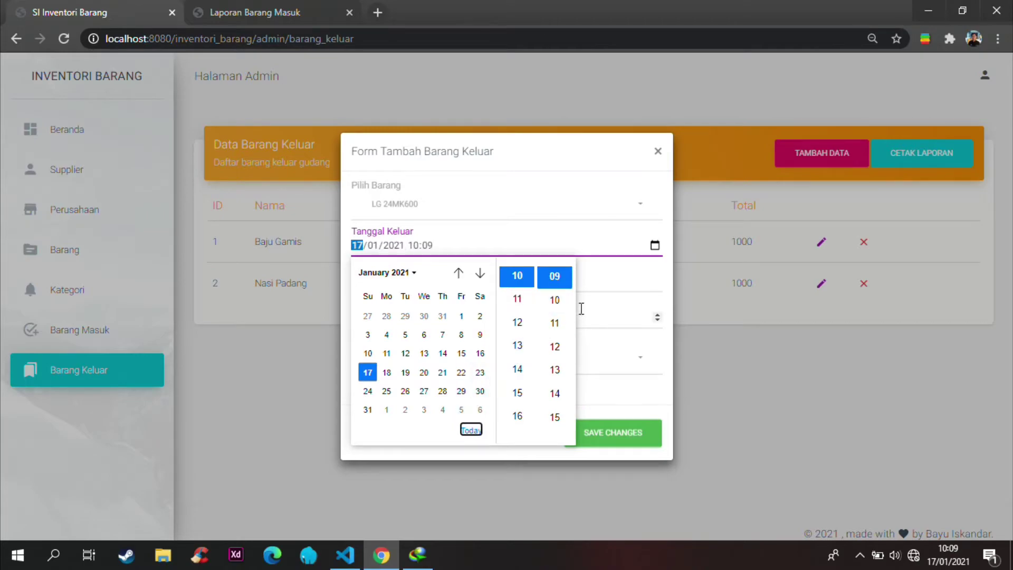
{"action": "left_click", "coordinate": [598, 288]}
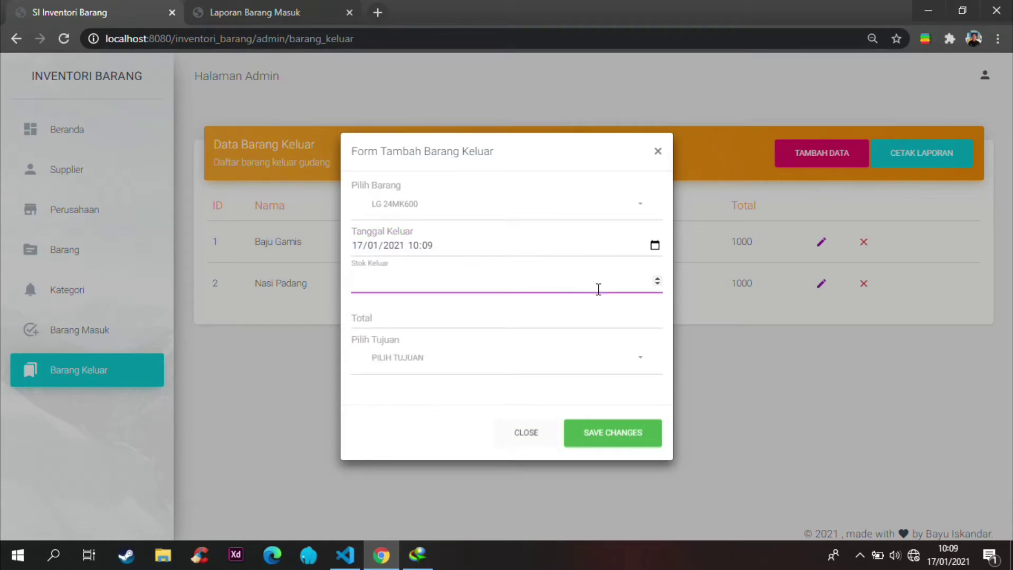
{"action": "left_click", "coordinate": [481, 321]}
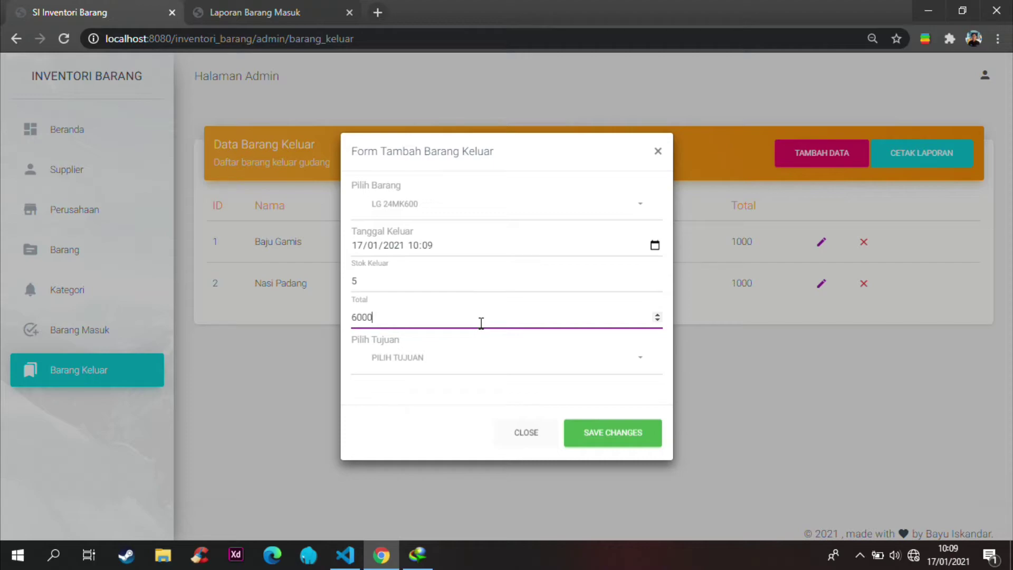
{"action": "left_click", "coordinate": [454, 356]}
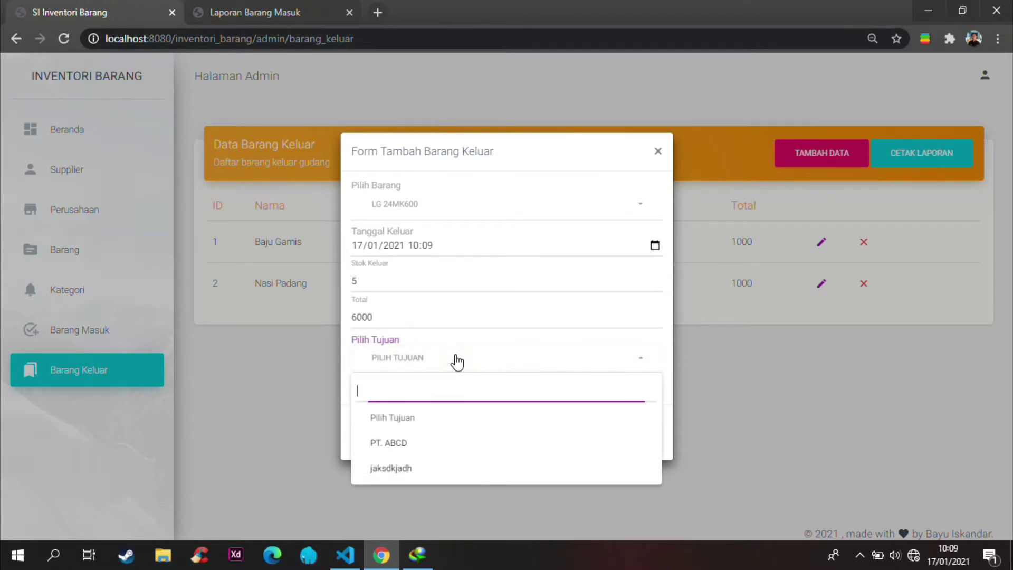
{"action": "left_click", "coordinate": [431, 451]}
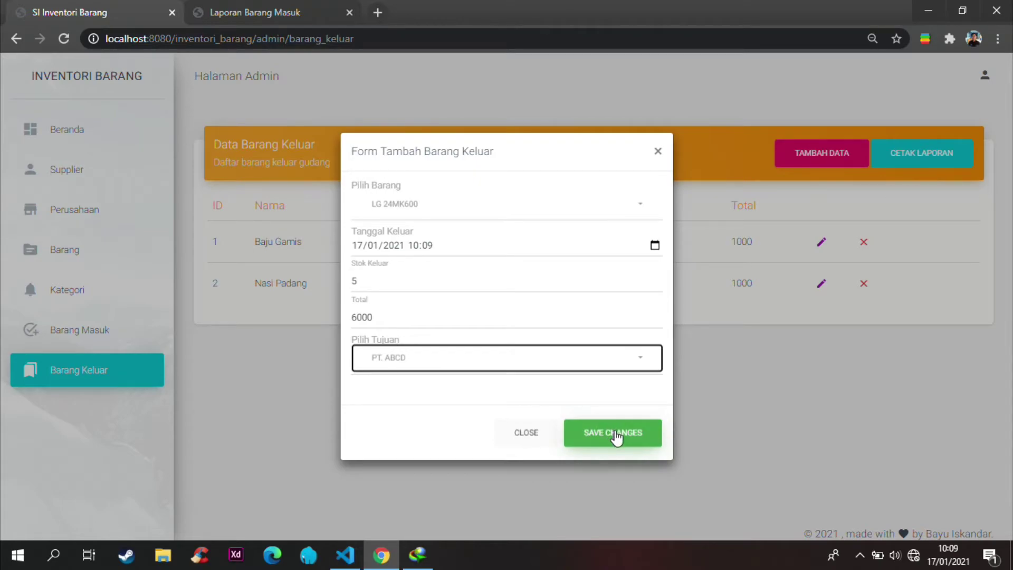
{"action": "left_click", "coordinate": [613, 435]}
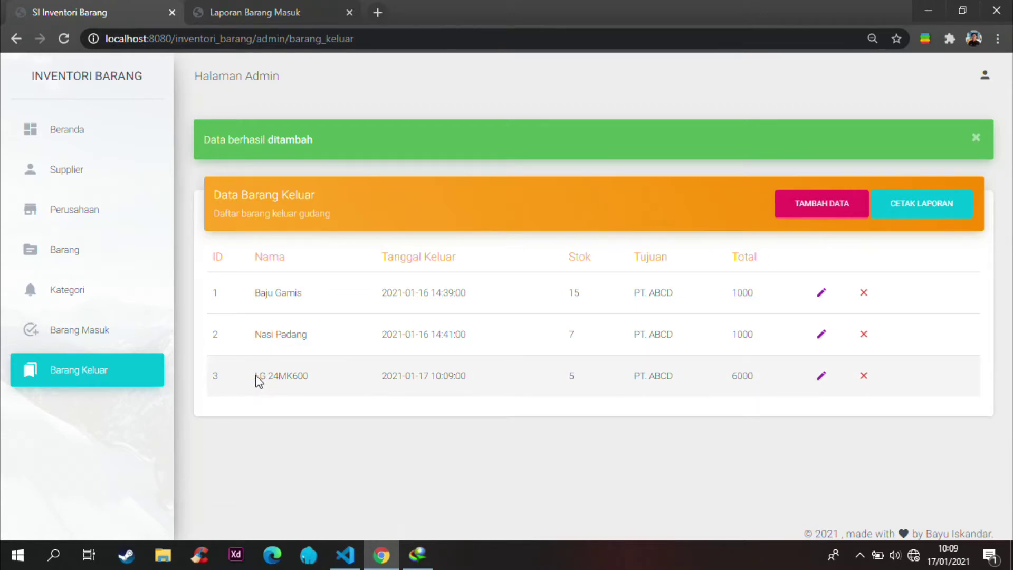
Step: Highlight the new LG 24MK600 outgoing row, then confirm Data Barang shows its stock as 5
{"action": "left_click_drag", "start_coordinate": [353, 372], "coordinate": [758, 376]}
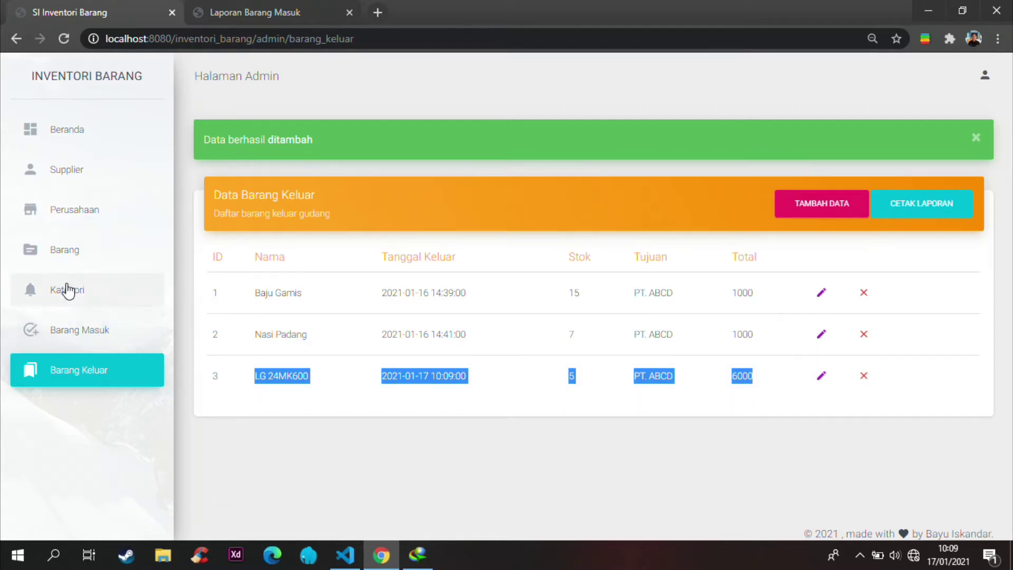
{"action": "left_click", "coordinate": [68, 258]}
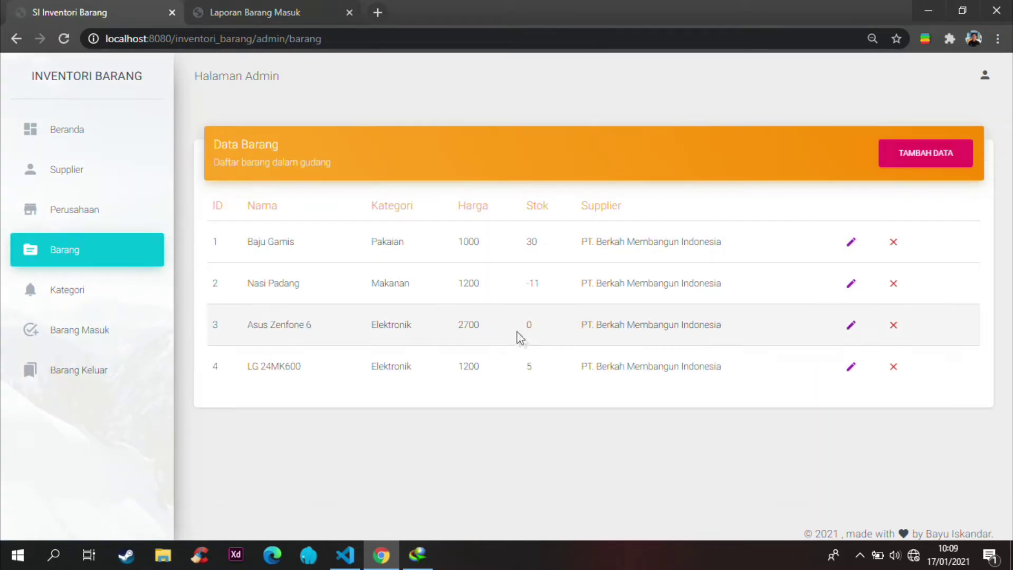
{"action": "double_click", "coordinate": [534, 365]}
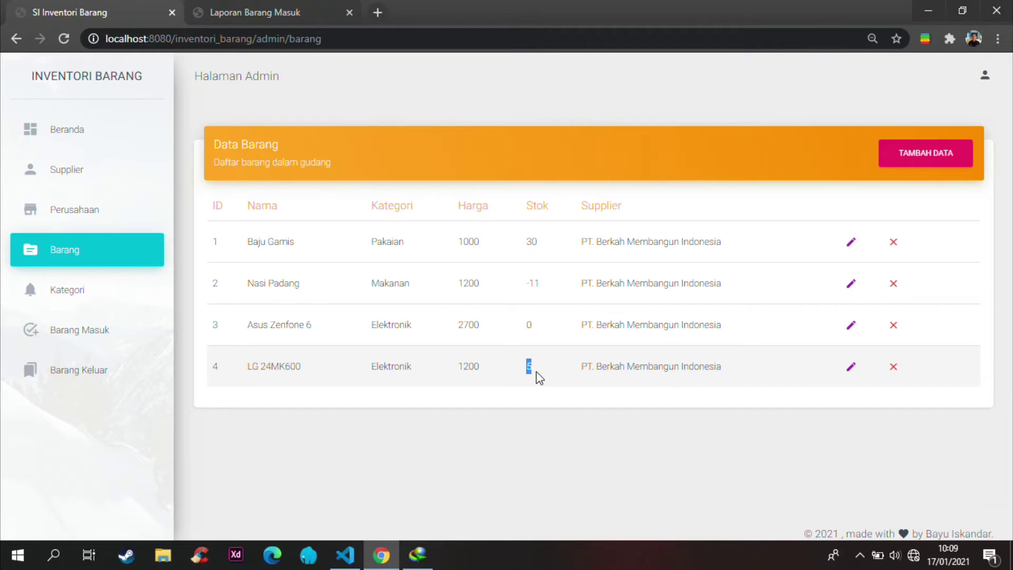
{"action": "left_click", "coordinate": [568, 373]}
Step: Edit row 3's LG 24MK600 outgoing record to Stok Keluar 10 and Total 12000, and save
{"action": "left_click", "coordinate": [93, 377]}
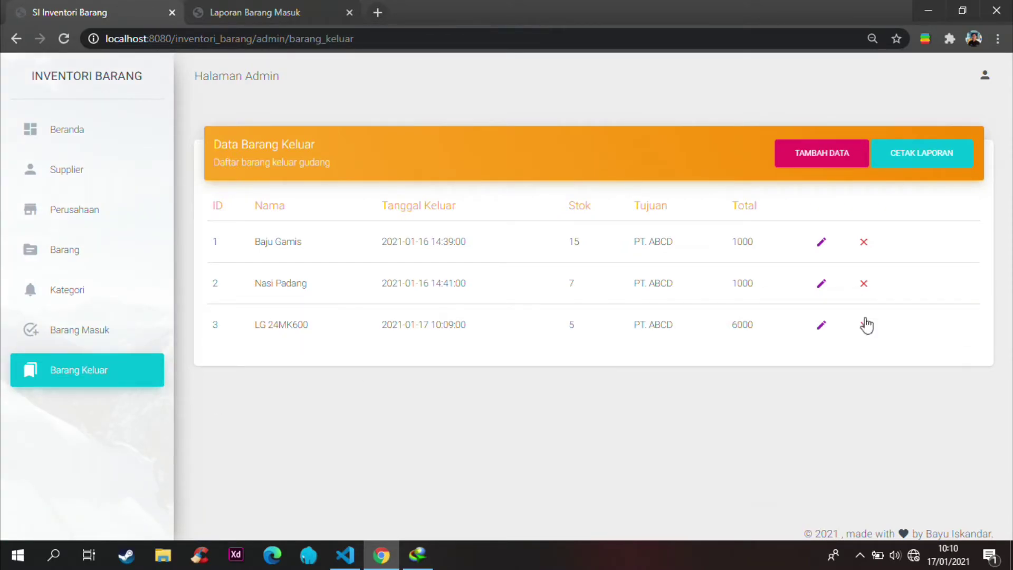
{"action": "left_click", "coordinate": [821, 329]}
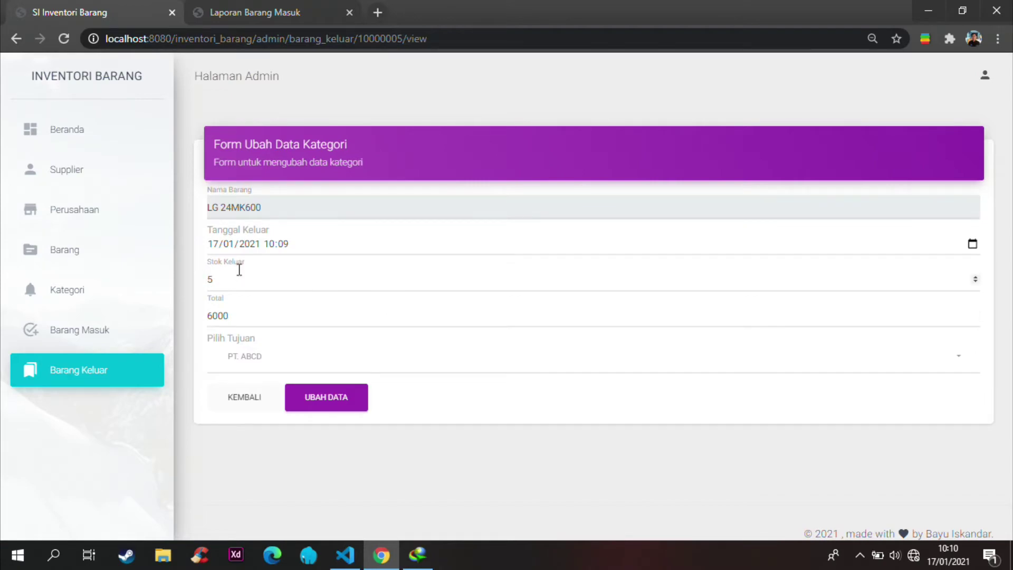
{"action": "left_click", "coordinate": [222, 281]}
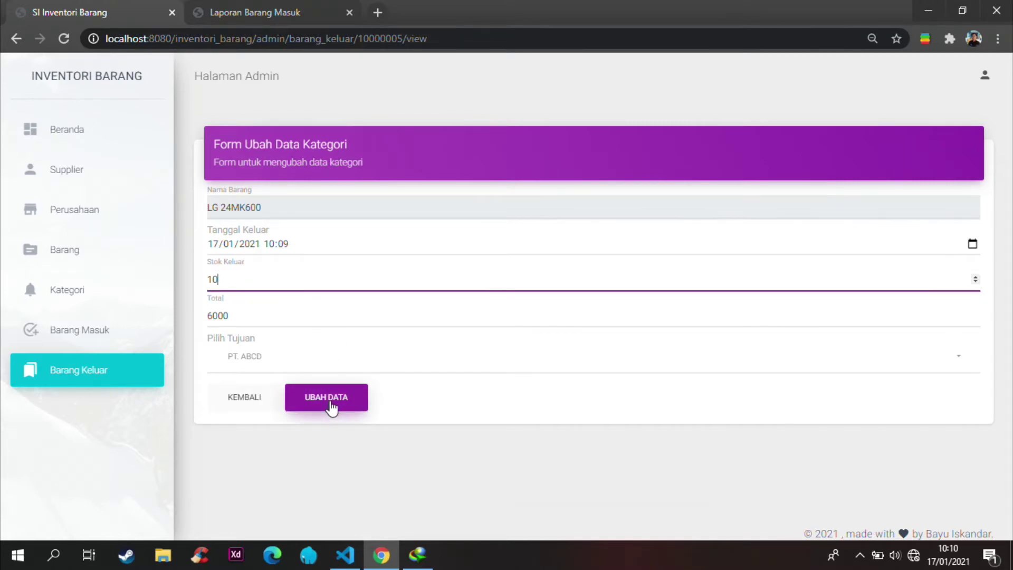
{"action": "left_click", "coordinate": [212, 316]}
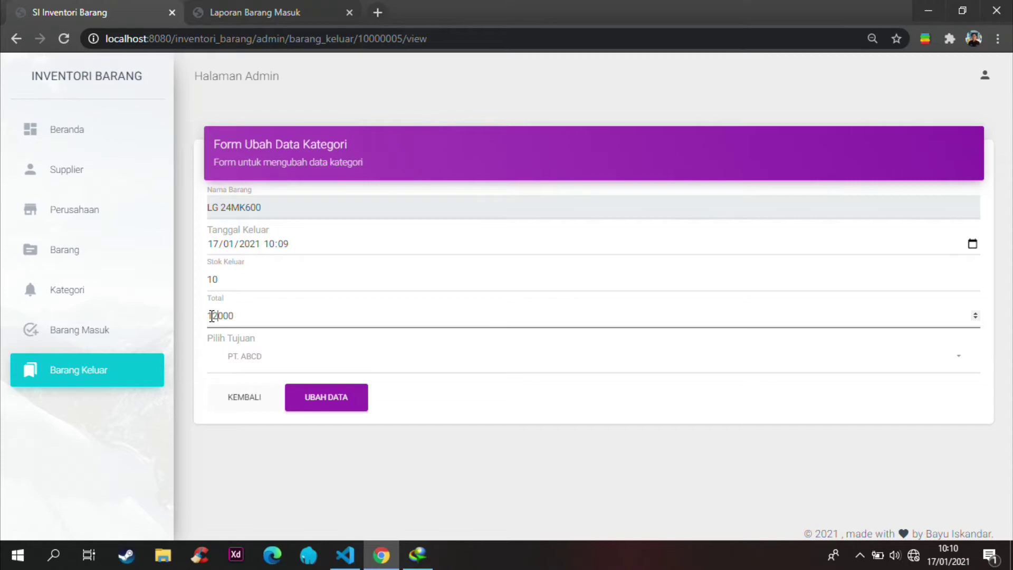
{"action": "left_click", "coordinate": [347, 407]}
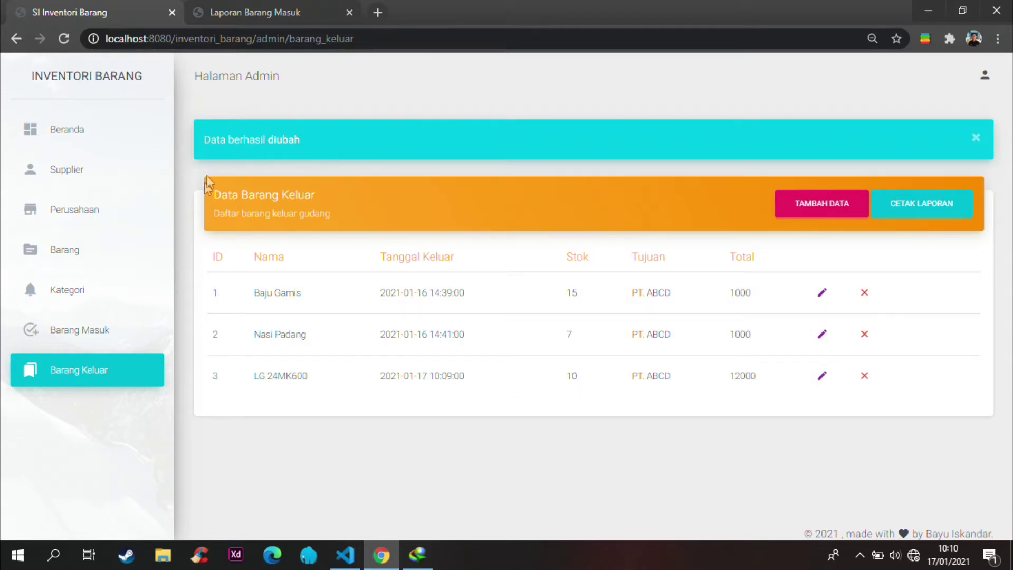
{"action": "left_click", "coordinate": [77, 252]}
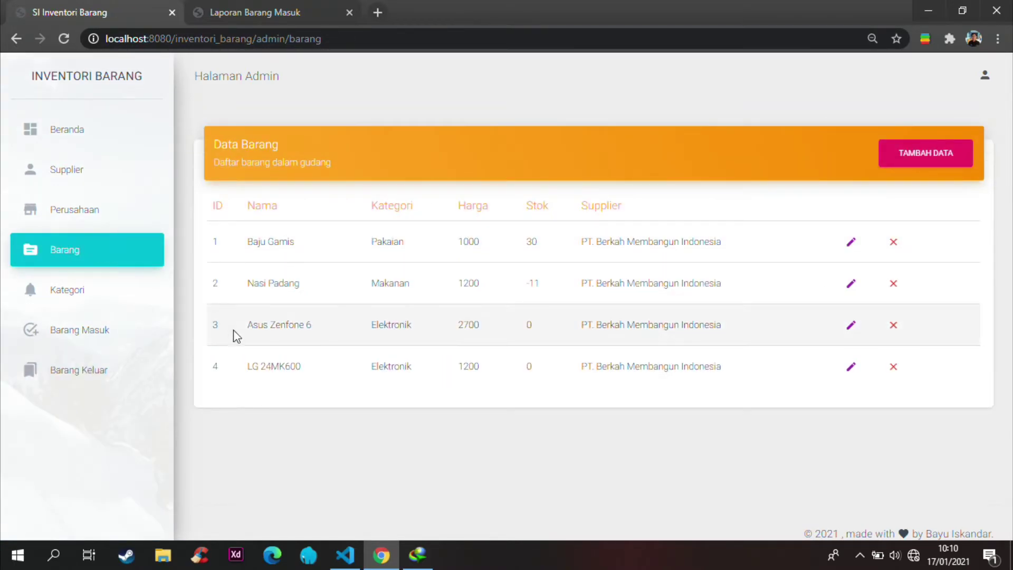
{"action": "left_click_drag", "start_coordinate": [322, 379], "coordinate": [738, 372]}
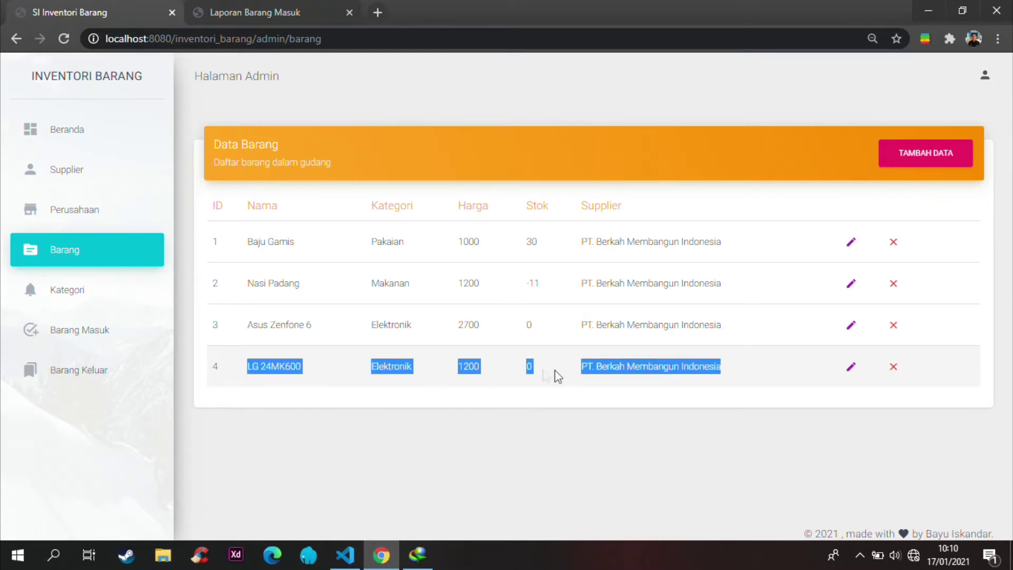
{"action": "left_click", "coordinate": [534, 375]}
{"action": "double_click", "coordinate": [530, 370]}
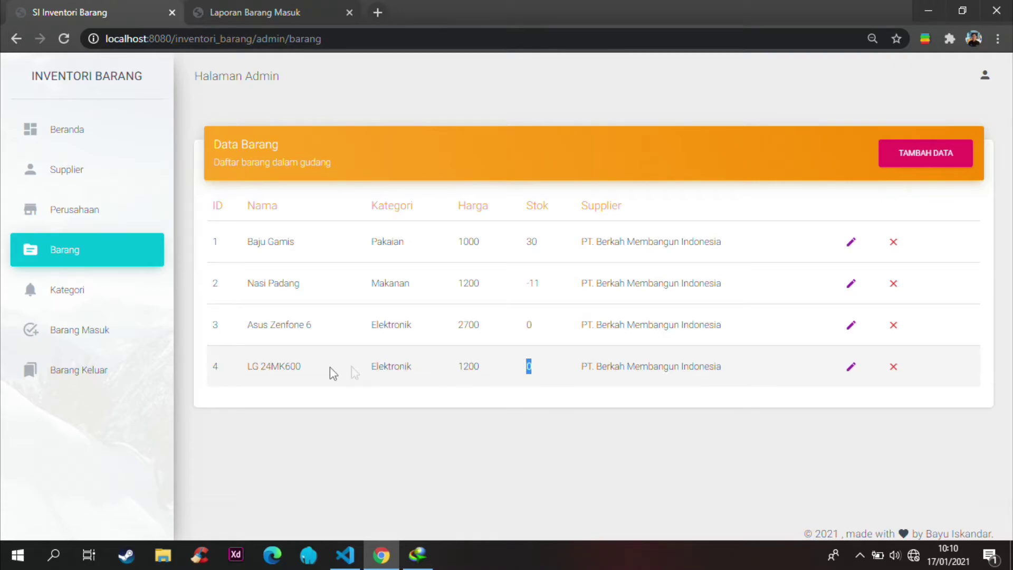
{"action": "left_click", "coordinate": [64, 377]}
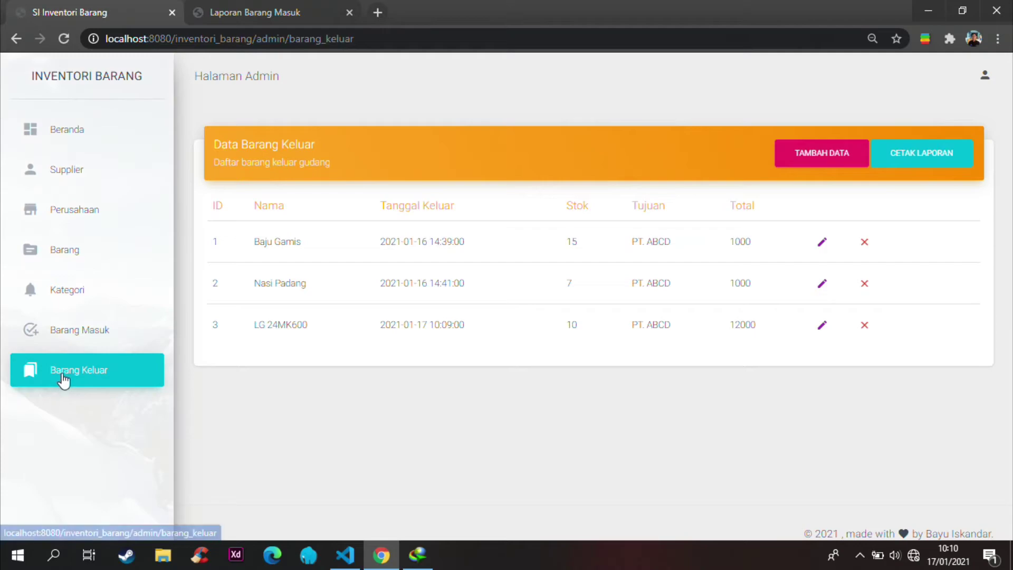
Step: Delete row 3's LG 24MK600 outgoing record and confirm Data Barang shows stock 10
{"action": "left_click", "coordinate": [865, 327]}
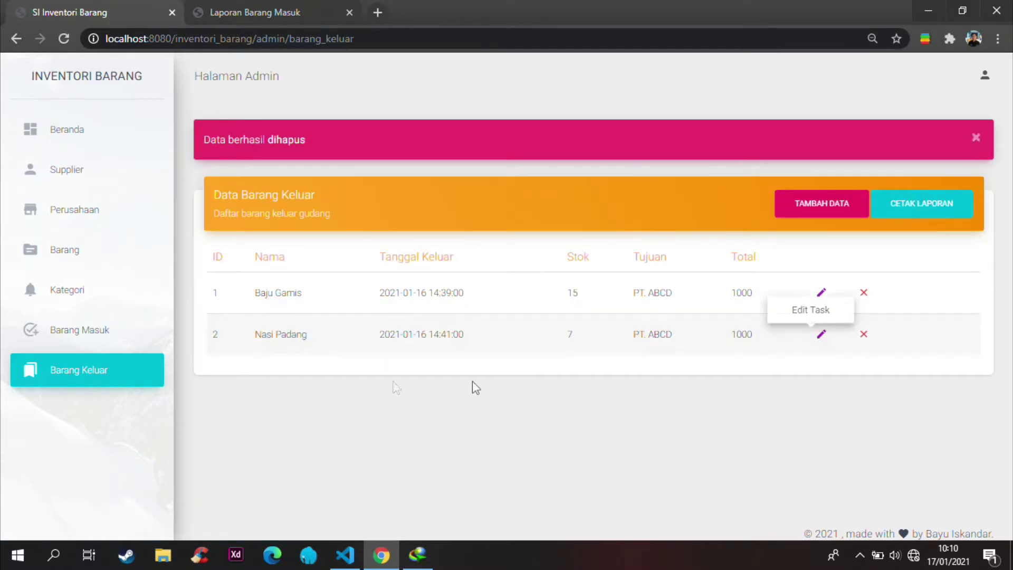
{"action": "left_click", "coordinate": [89, 252]}
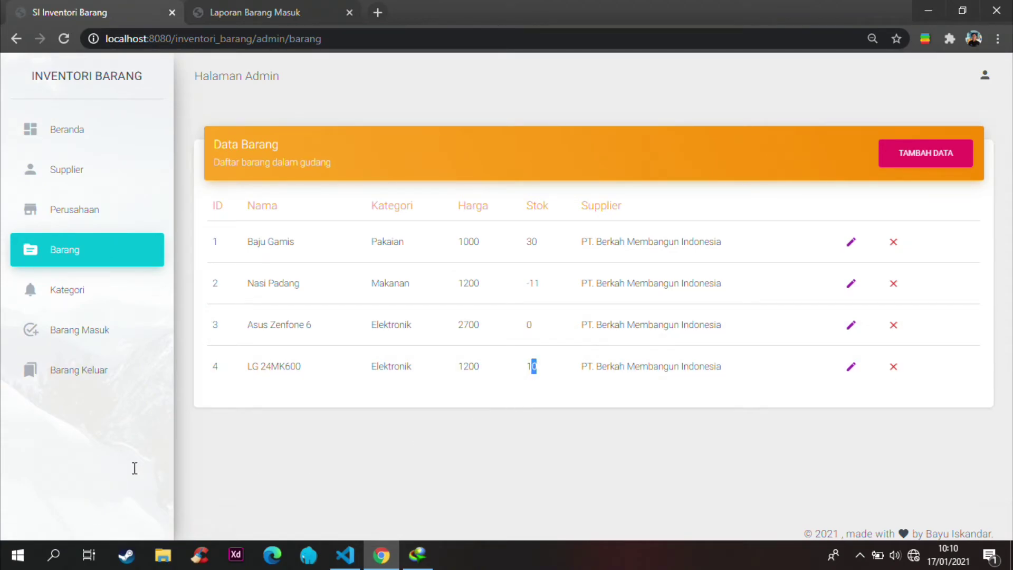
Step: Print the outgoing goods report and download the PDF, overwriting the earlier file
{"action": "left_click", "coordinate": [92, 371]}
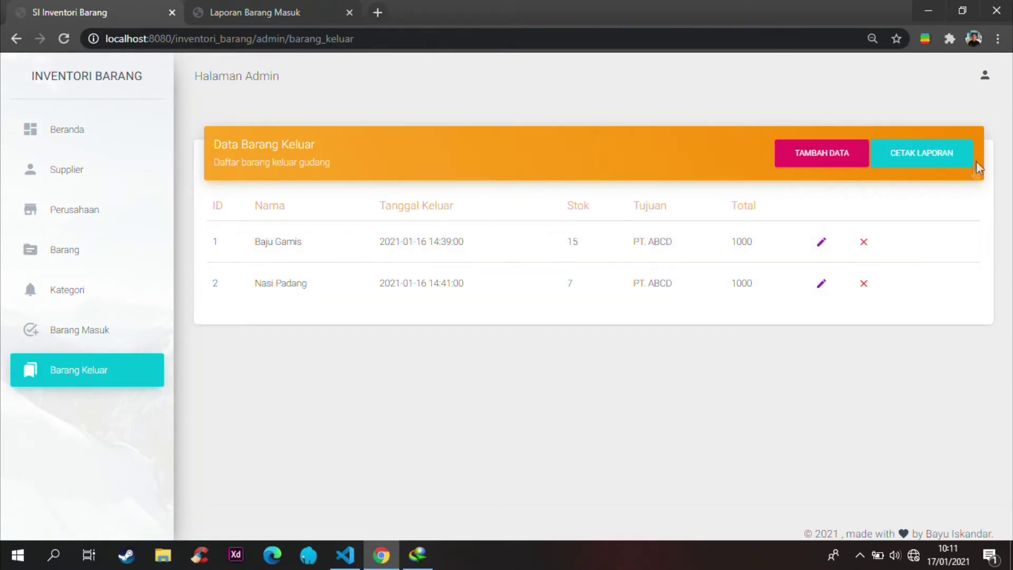
{"action": "left_click", "coordinate": [944, 156]}
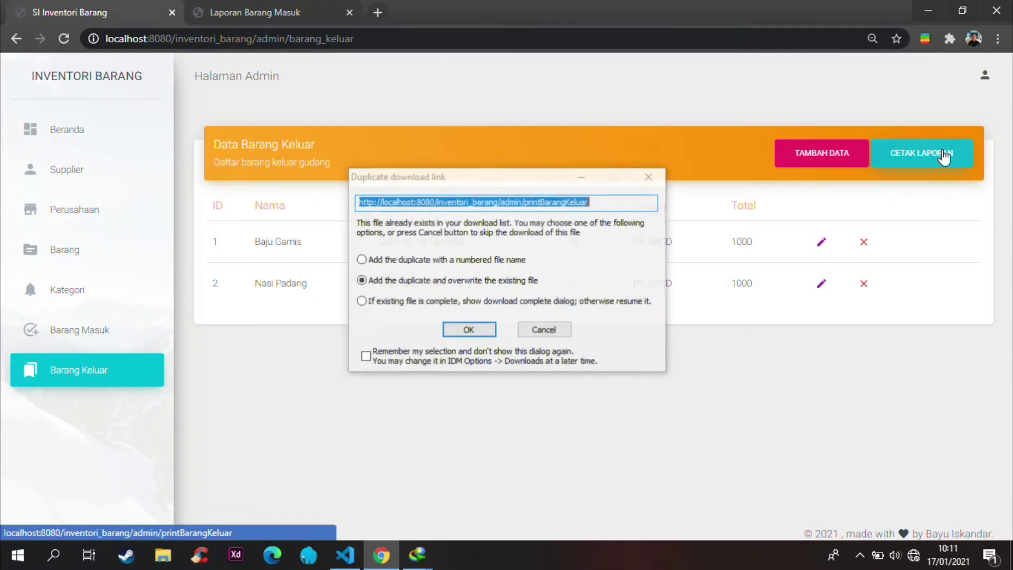
{"action": "left_click", "coordinate": [490, 328]}
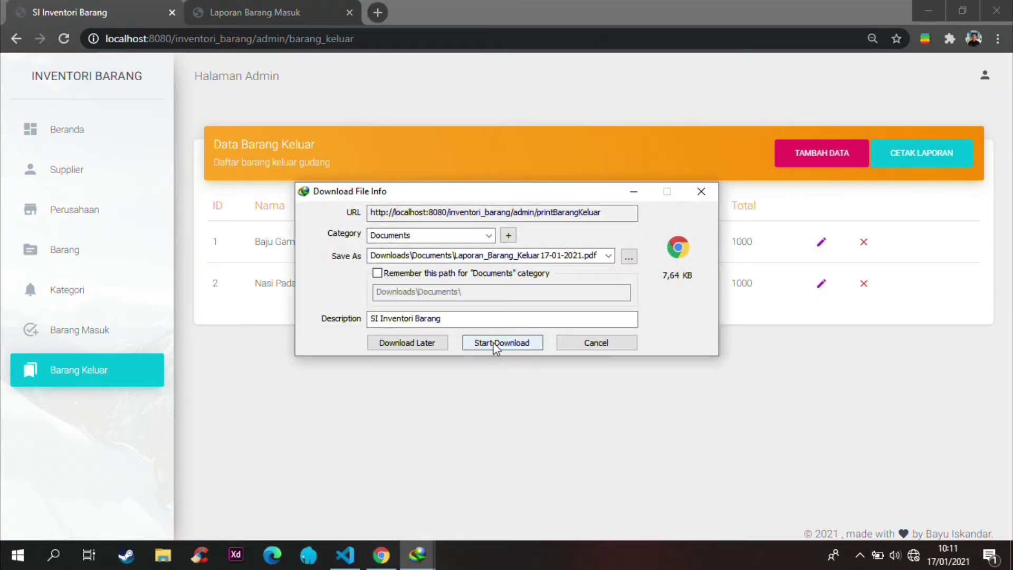
{"action": "left_click", "coordinate": [492, 342]}
Step: Open Laporan_Barang_Keluar17-01-2021.pdf from IDM, then return to the SI Inventori Barang tab
{"action": "left_click", "coordinate": [422, 554]}
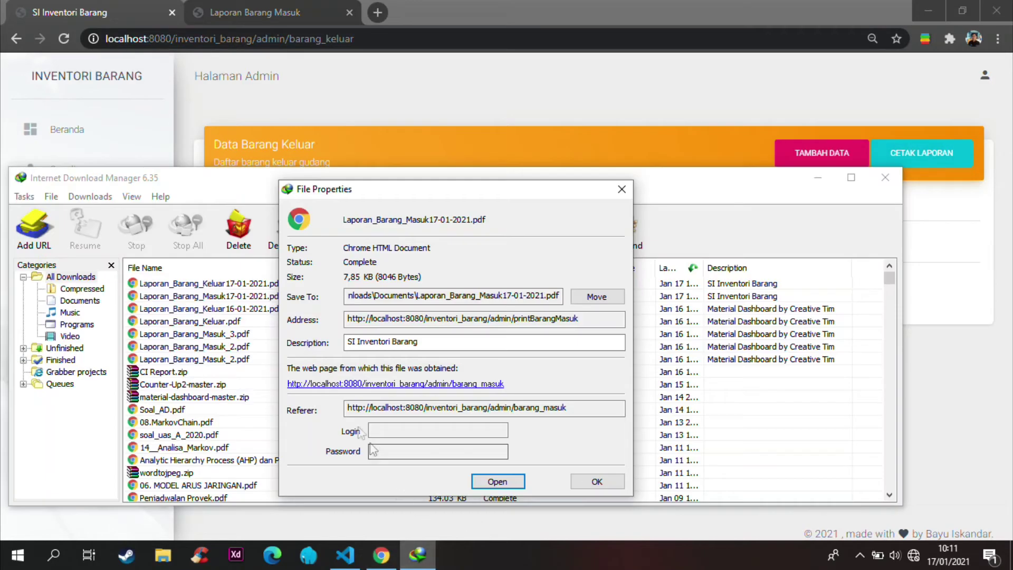
{"action": "left_click", "coordinate": [601, 482]}
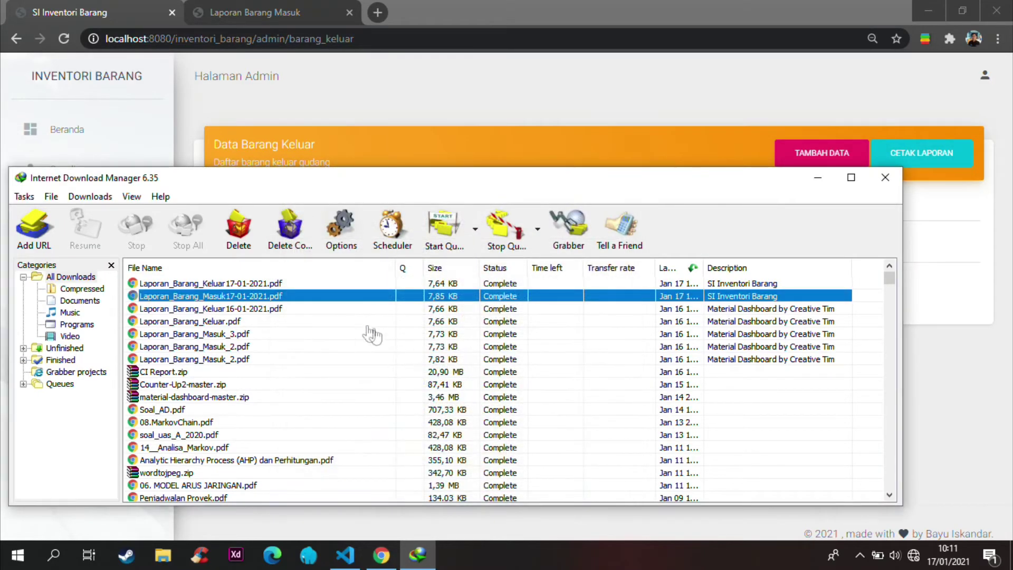
{"action": "left_click", "coordinate": [265, 287]}
{"action": "double_click", "coordinate": [264, 285]}
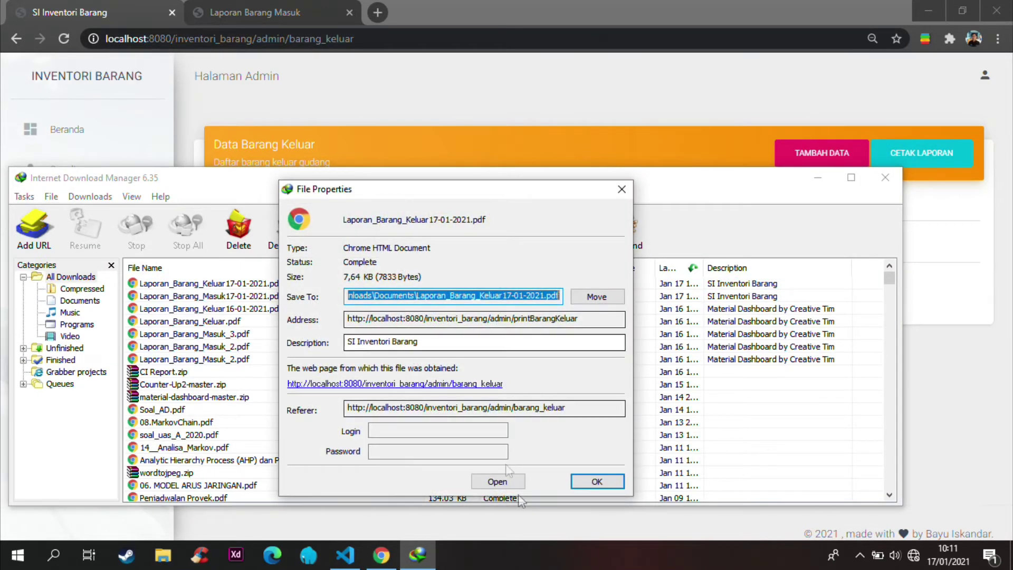
{"action": "left_click", "coordinate": [495, 480]}
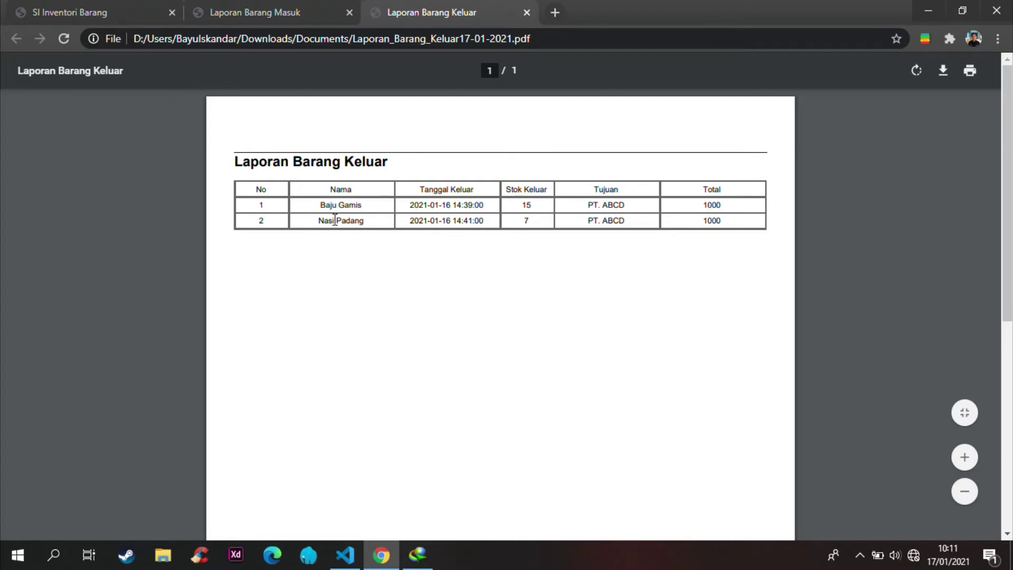
{"action": "left_click", "coordinate": [48, 7]}
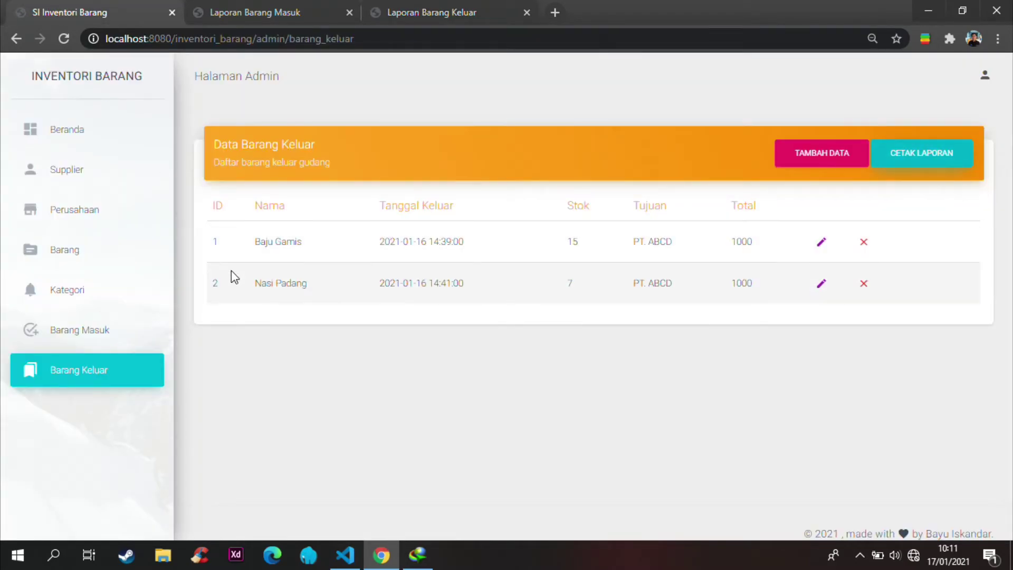
Step: Start a new outgoing entry for LG 24MK600 and enter its quantity
{"action": "left_click", "coordinate": [819, 156]}
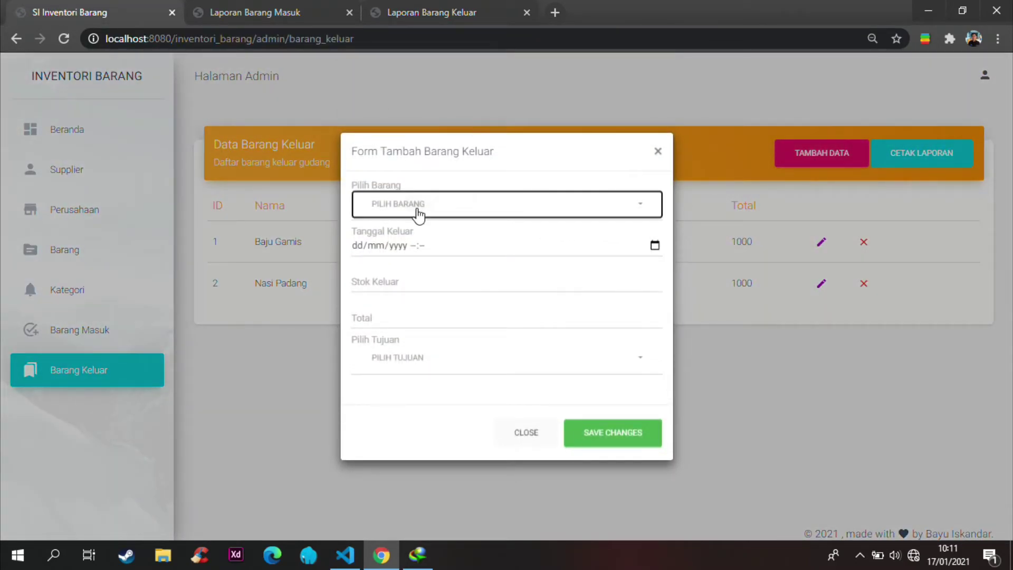
{"action": "left_click", "coordinate": [419, 214]}
{"action": "left_click", "coordinate": [414, 364]}
{"action": "left_click", "coordinate": [405, 272]}
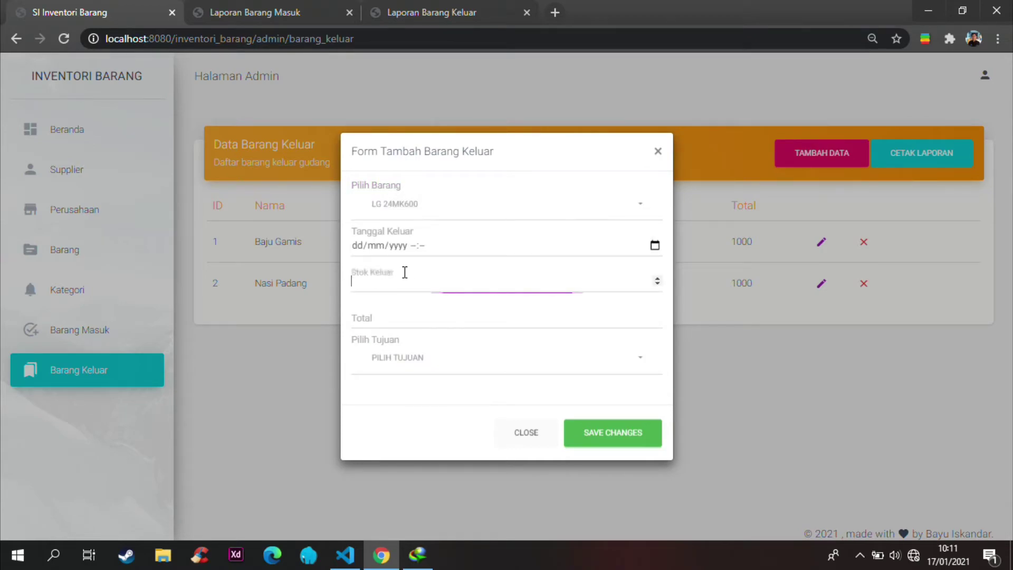
Step: Set the exit date to today, choose PT. ABCD as destination, and save the entry
{"action": "left_click", "coordinate": [654, 246]}
{"action": "left_click", "coordinate": [471, 430]}
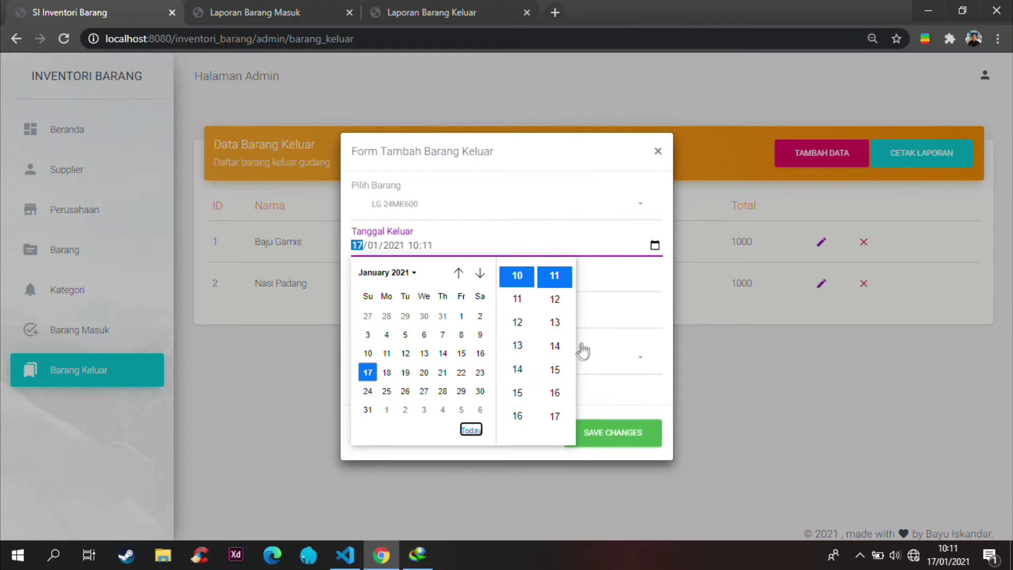
{"action": "left_click", "coordinate": [605, 318]}
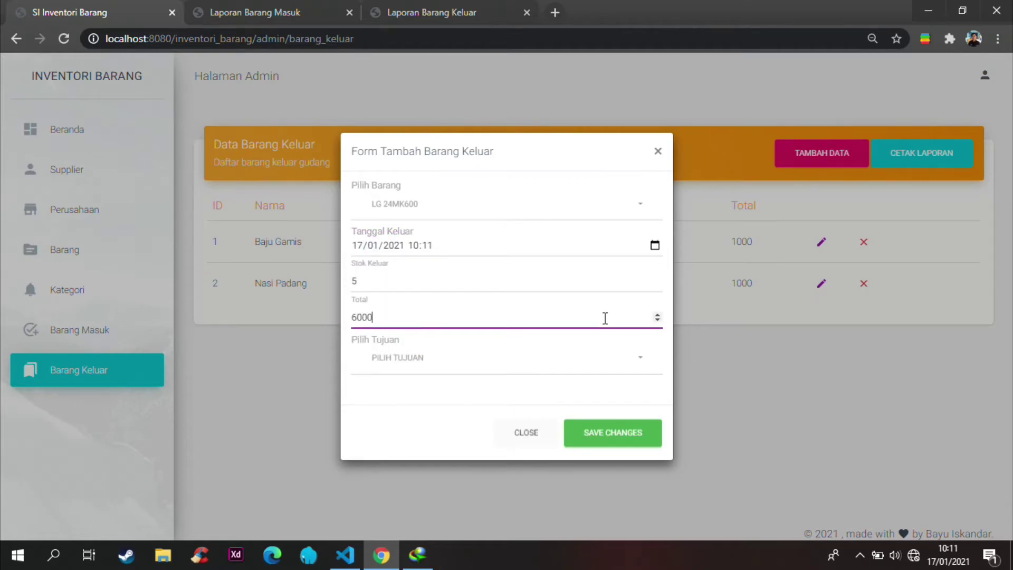
{"action": "left_click", "coordinate": [464, 364]}
{"action": "left_click", "coordinate": [417, 446]}
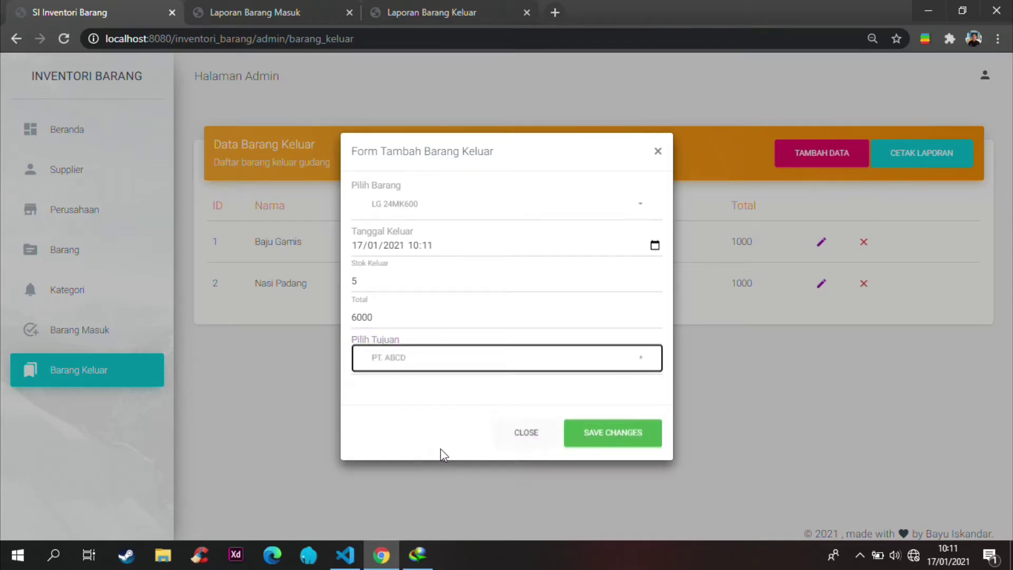
{"action": "left_click", "coordinate": [592, 436]}
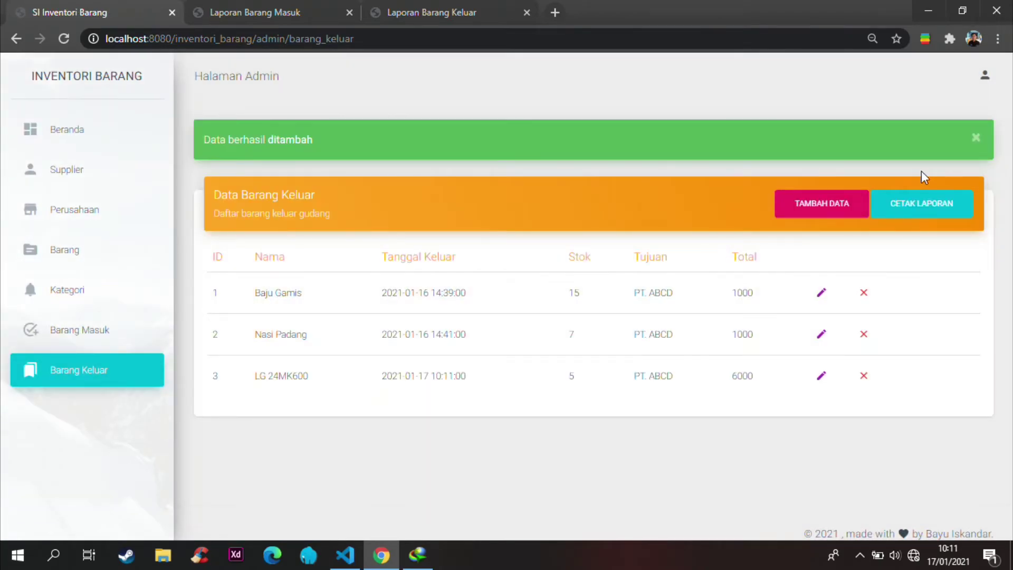
Step: Download the outgoing goods report Laporan_Barang_Keluar17-01-2021_2.pdf and open it in the browser
{"action": "left_click", "coordinate": [903, 211]}
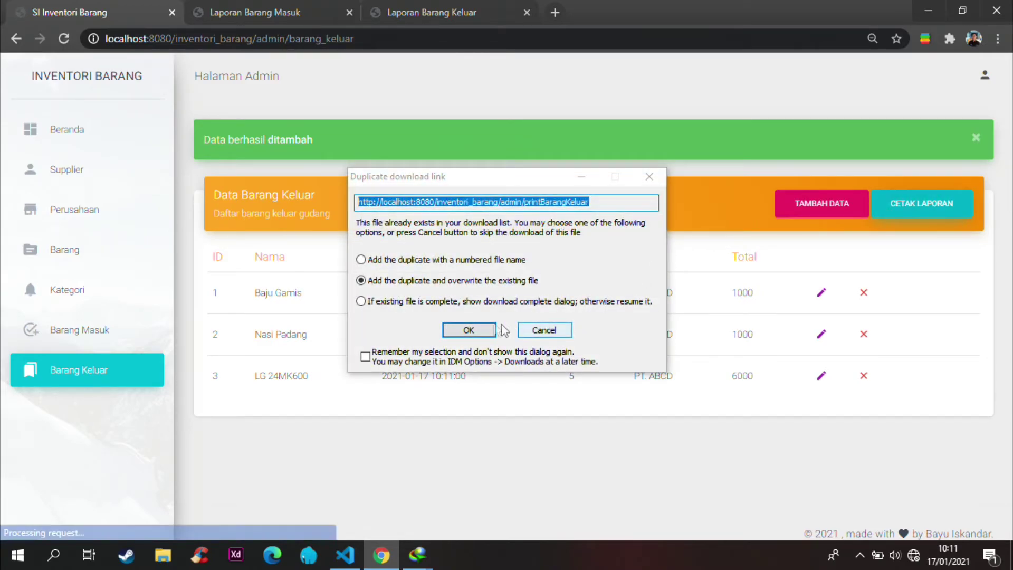
{"action": "left_click", "coordinate": [469, 330]}
{"action": "left_click", "coordinate": [487, 348]}
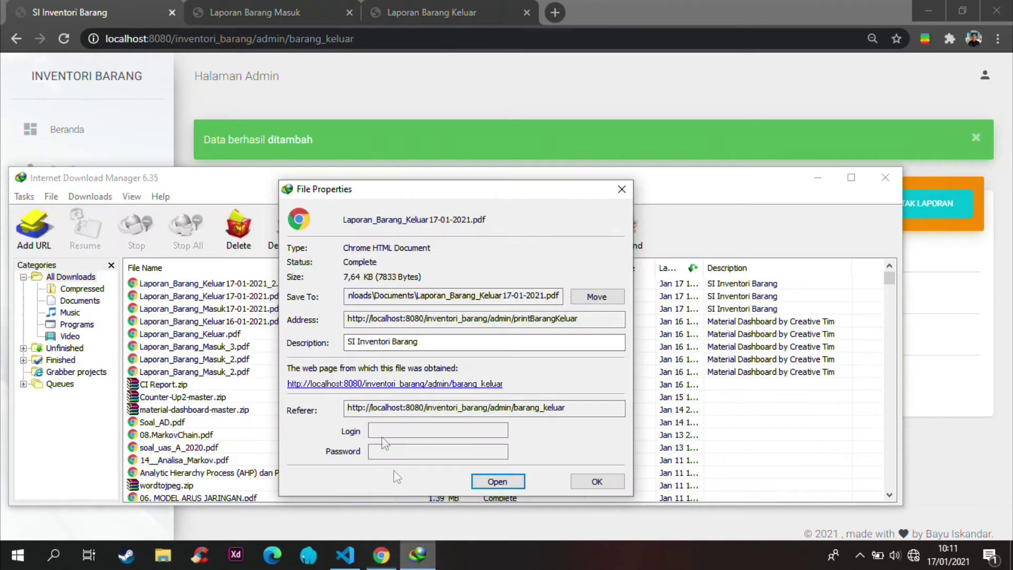
{"action": "left_click", "coordinate": [422, 551]}
{"action": "left_click", "coordinate": [590, 480]}
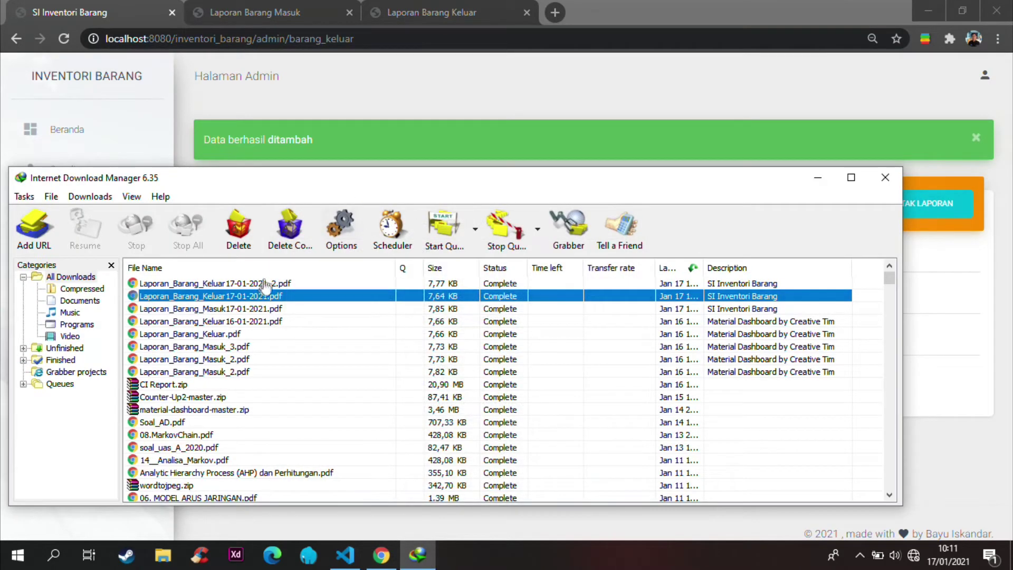
{"action": "double_click", "coordinate": [205, 283]}
{"action": "left_click", "coordinate": [484, 483]}
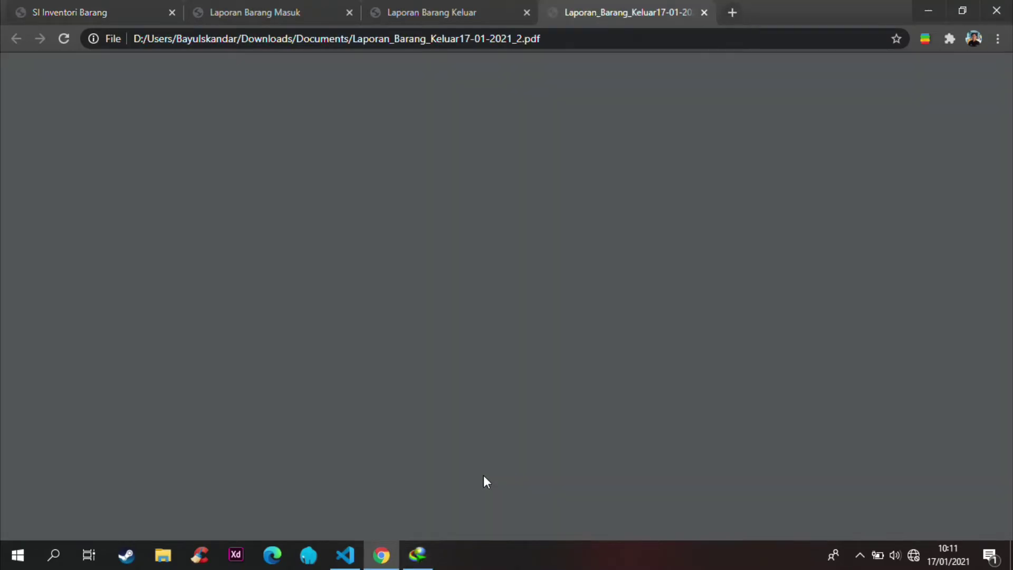
Step: Verify row 3 shows LG 24MK600, PT. ABCD and 6000, then return to the admin list
{"action": "left_click_drag", "start_coordinate": [319, 238], "coordinate": [738, 235]}
{"action": "left_click", "coordinate": [740, 240]}
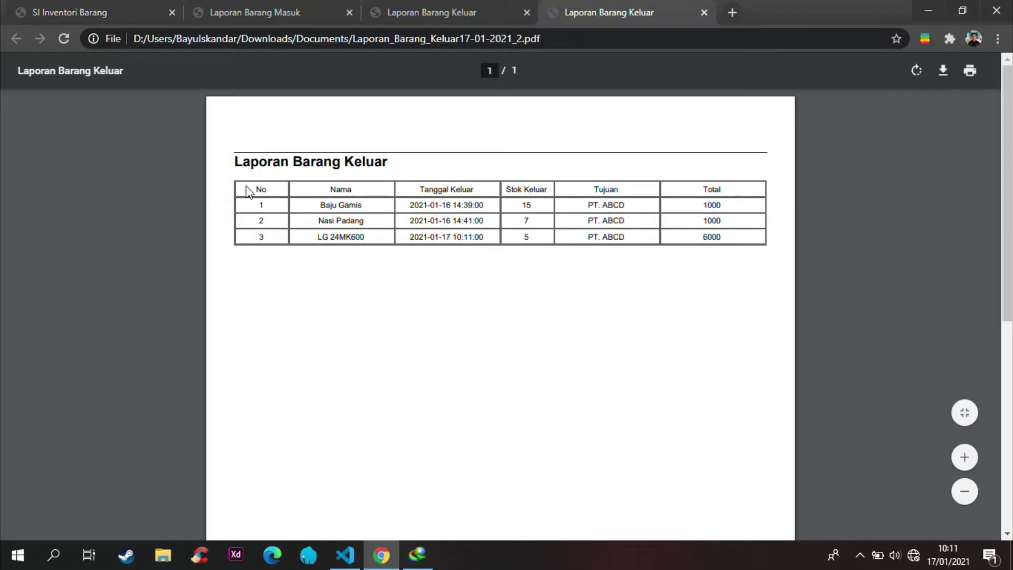
{"action": "left_click_drag", "start_coordinate": [318, 238], "coordinate": [391, 240]}
{"action": "left_click", "coordinate": [527, 238]}
{"action": "left_click_drag", "start_coordinate": [586, 239], "coordinate": [633, 244]}
{"action": "left_click_drag", "start_coordinate": [704, 238], "coordinate": [739, 238]}
{"action": "left_click", "coordinate": [117, 7]}
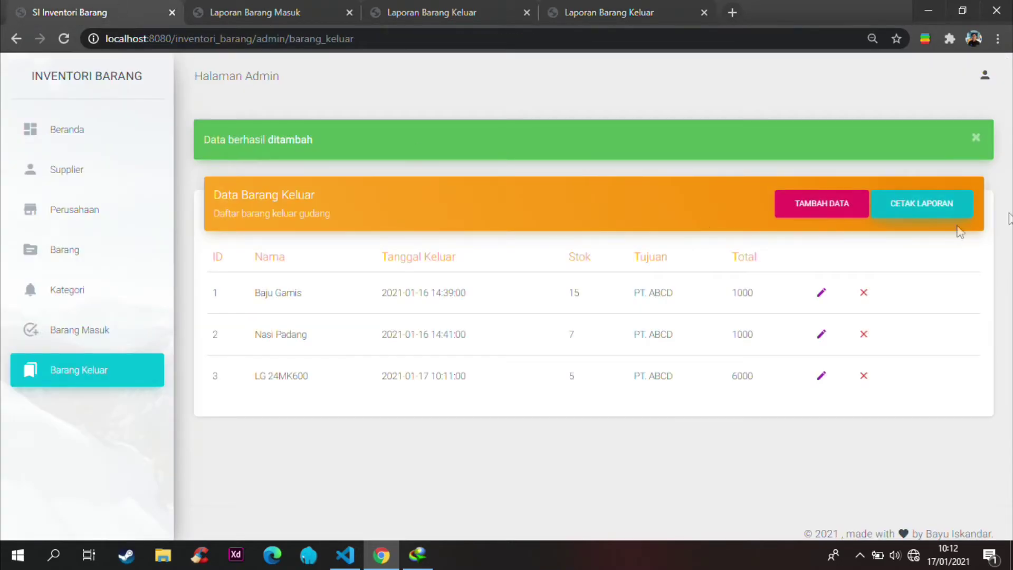
{"action": "left_click", "coordinate": [978, 138]}
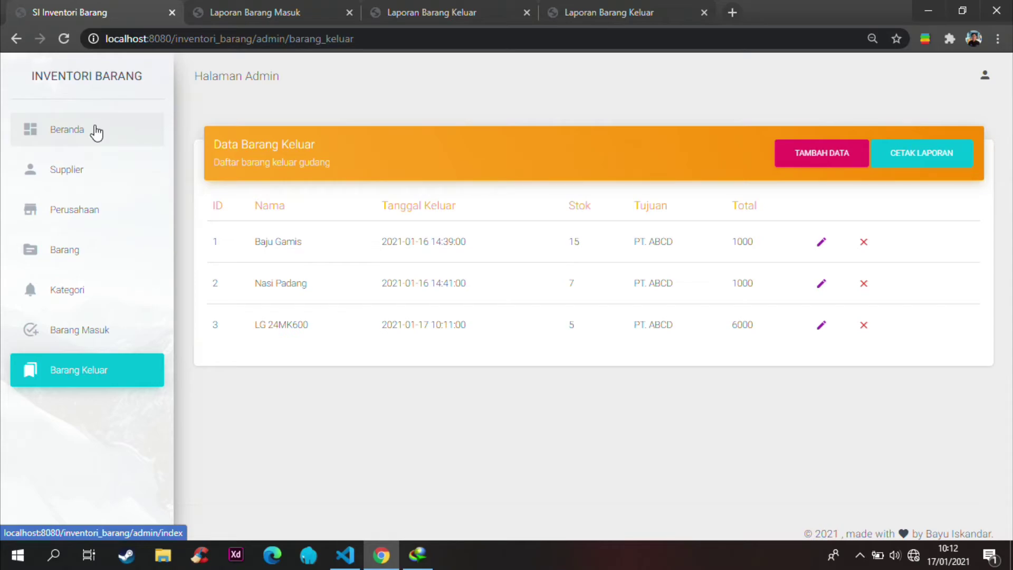
Step: Open the admin dashboard and check the daily incoming count and the Barang count of 4
{"action": "left_click", "coordinate": [97, 131]}
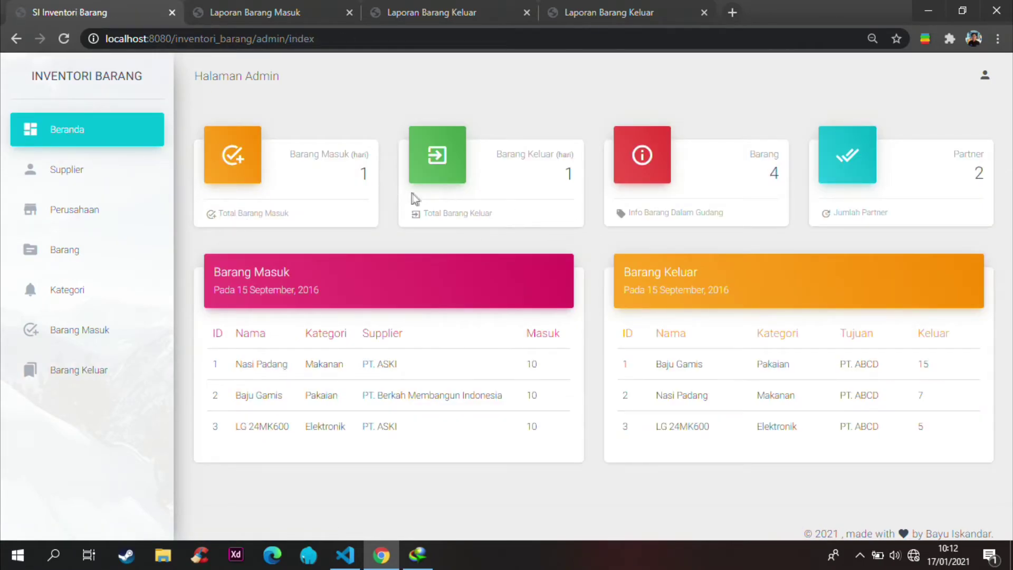
{"action": "double_click", "coordinate": [364, 175]}
{"action": "double_click", "coordinate": [363, 175]}
{"action": "left_click", "coordinate": [565, 182]}
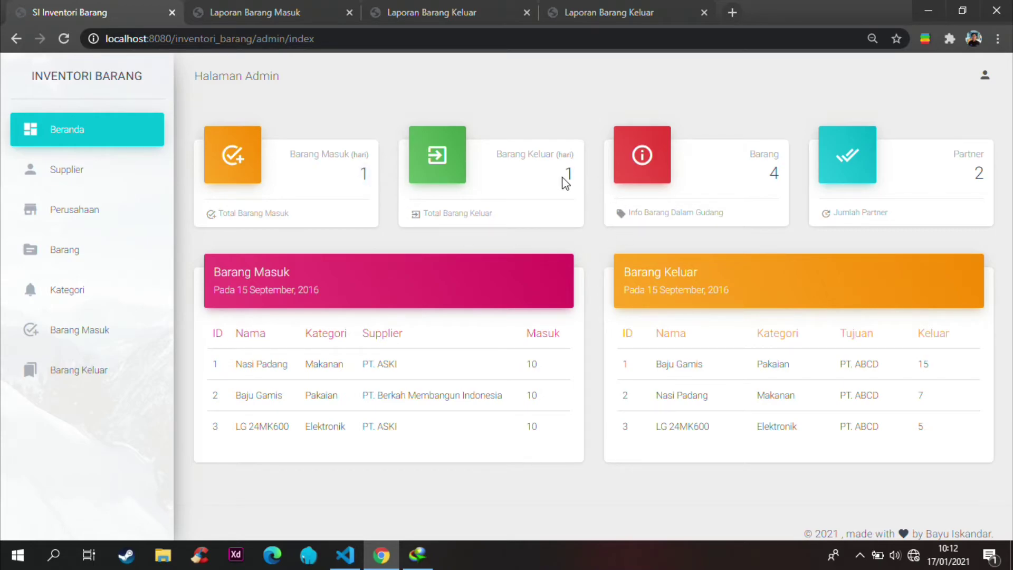
{"action": "double_click", "coordinate": [774, 176]}
{"action": "left_click", "coordinate": [987, 177]}
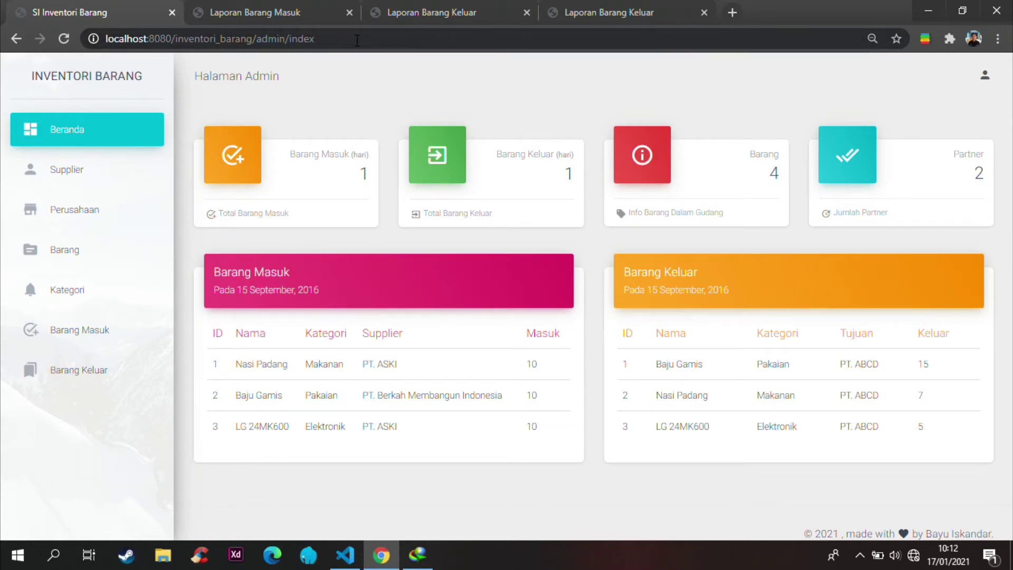
Step: Replace admin/index in the address with petugas and load that page
{"action": "left_click_drag", "start_coordinate": [351, 40], "coordinate": [257, 39]}
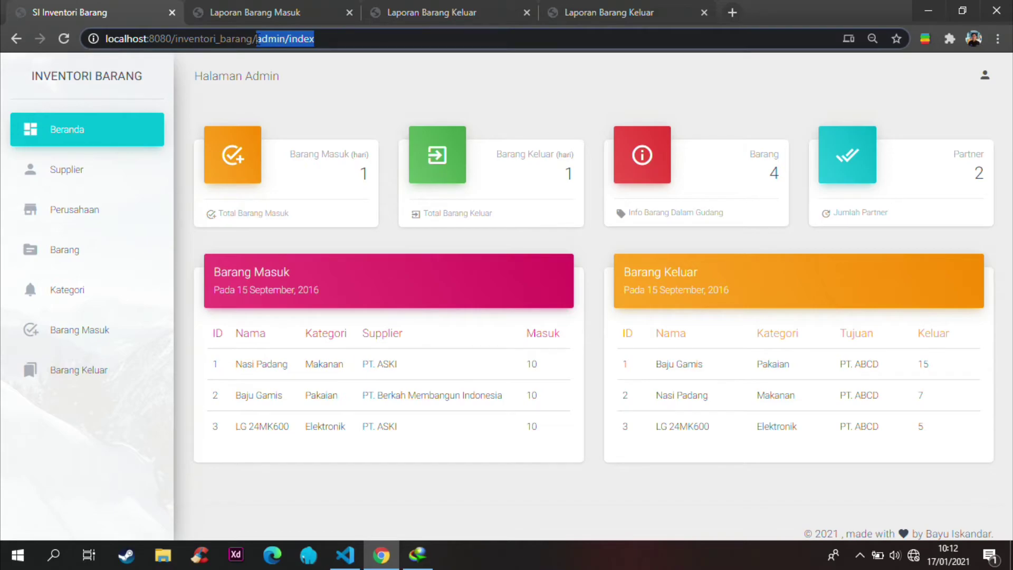
{"action": "type", "text": "PEU"}
{"action": "key", "text": "BackSpace"}
{"action": "key", "text": "BackSpace"}
{"action": "key", "text": "BackSpace"}
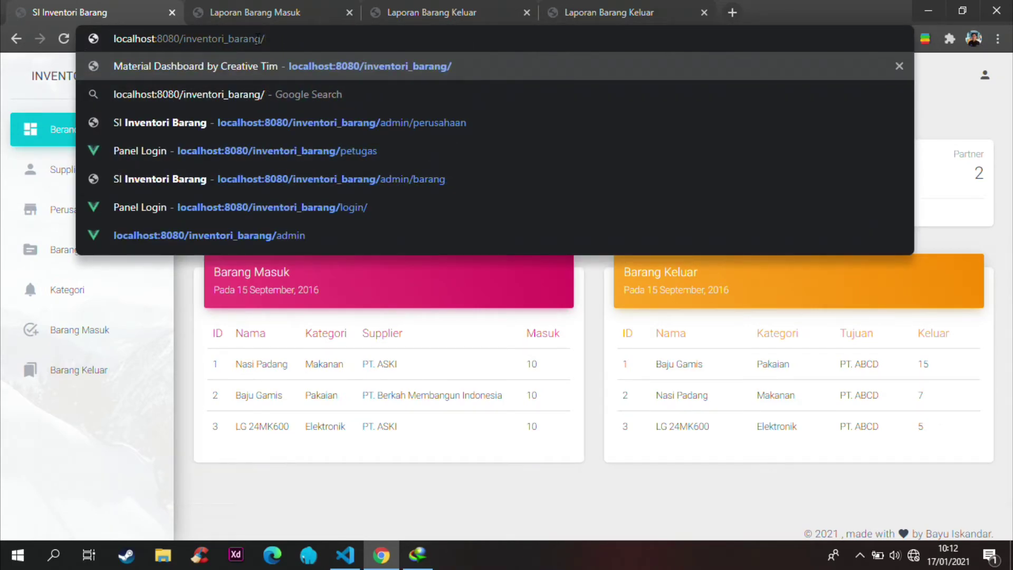
{"action": "type", "text": "petugas"}
{"action": "key", "text": "Return"}
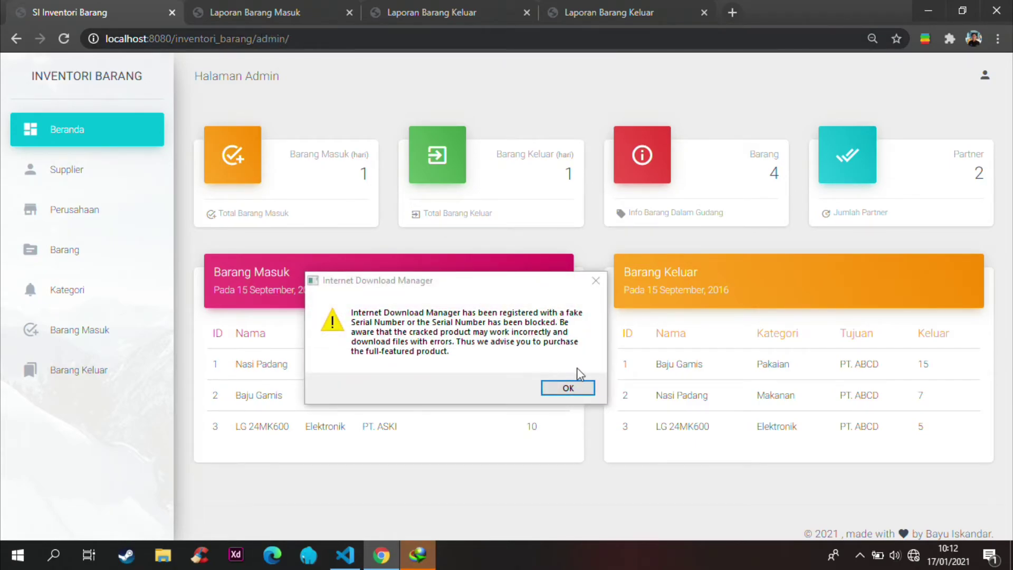
Step: Close the download manager's warning and windows, then retry the petugas address
{"action": "left_click", "coordinate": [596, 280]}
{"action": "left_click", "coordinate": [636, 186]}
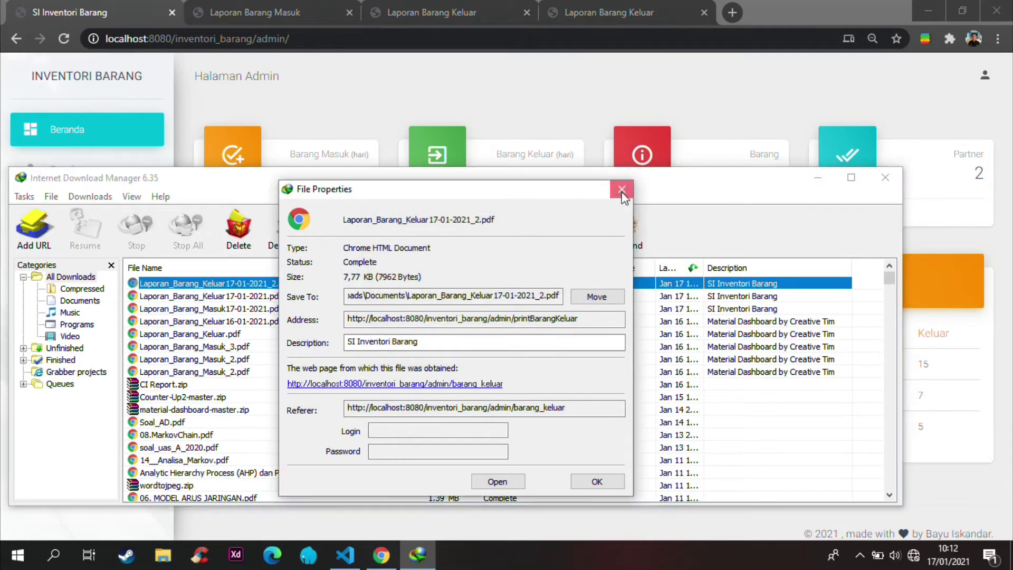
{"action": "left_click", "coordinate": [615, 188]}
{"action": "left_click", "coordinate": [885, 177]}
{"action": "mouse_move", "coordinate": [262, 38]}
{"action": "left_mouse_down"}
{"action": "mouse_move", "coordinate": [309, 36]}
{"action": "mouse_move", "coordinate": [262, 39]}
{"action": "left_mouse_up"}
{"action": "type", "text": "p"}
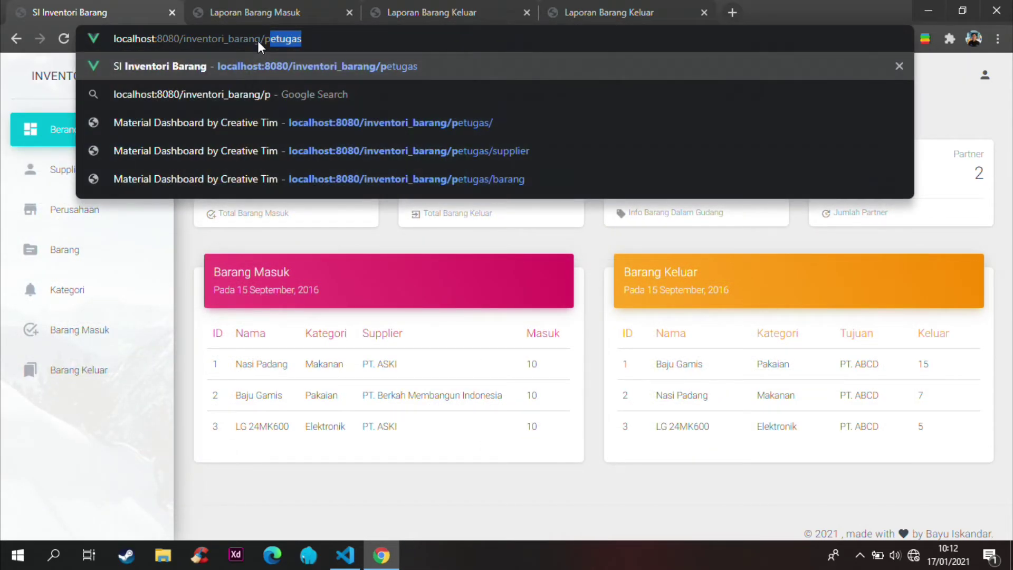
{"action": "key", "text": "Right"}
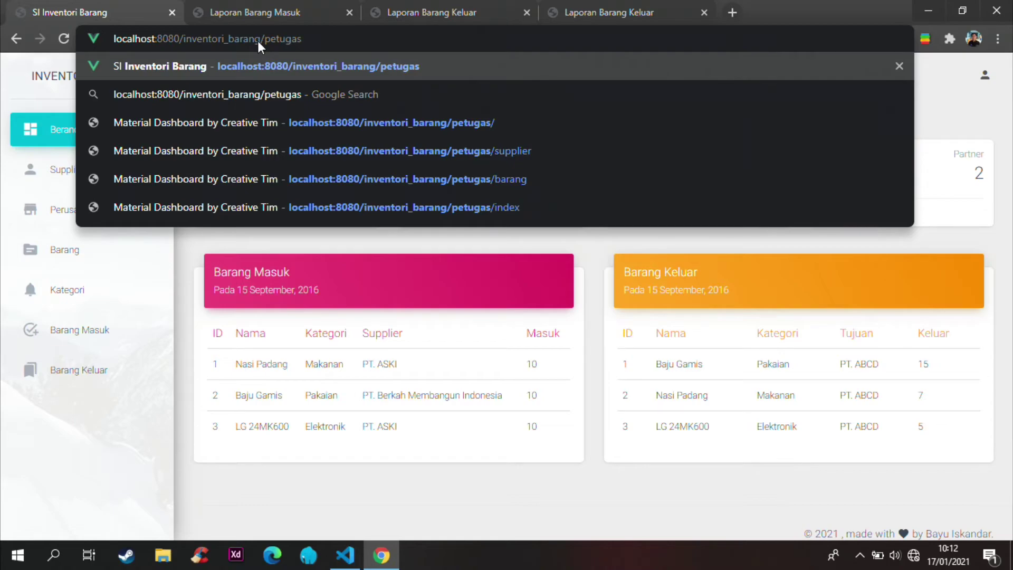
{"action": "key", "text": "Return"}
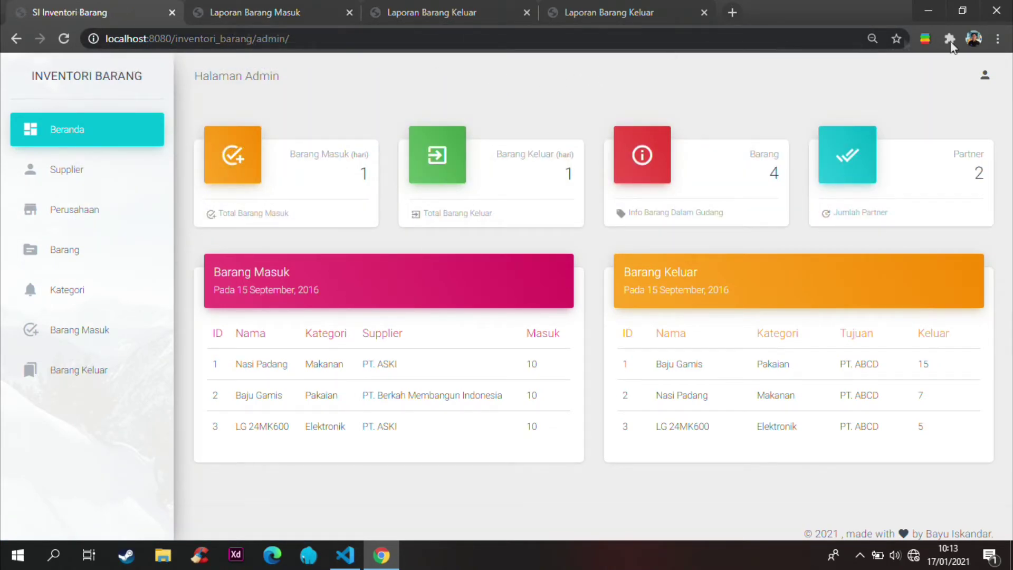
Step: Log out of the admin account and enter the staff username on the login page
{"action": "left_click", "coordinate": [987, 82]}
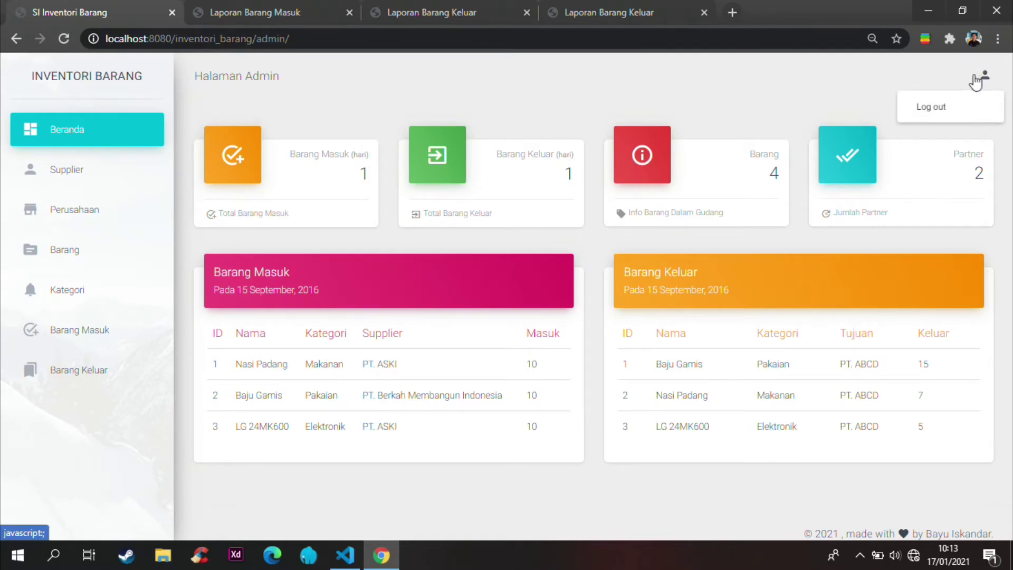
{"action": "left_click", "coordinate": [934, 107]}
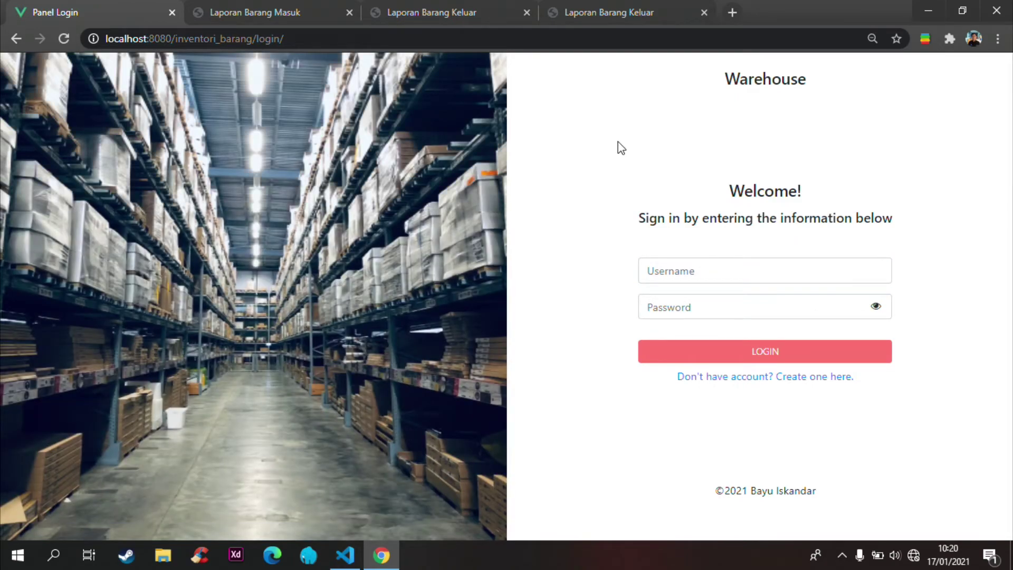
{"action": "left_click", "coordinate": [729, 264]}
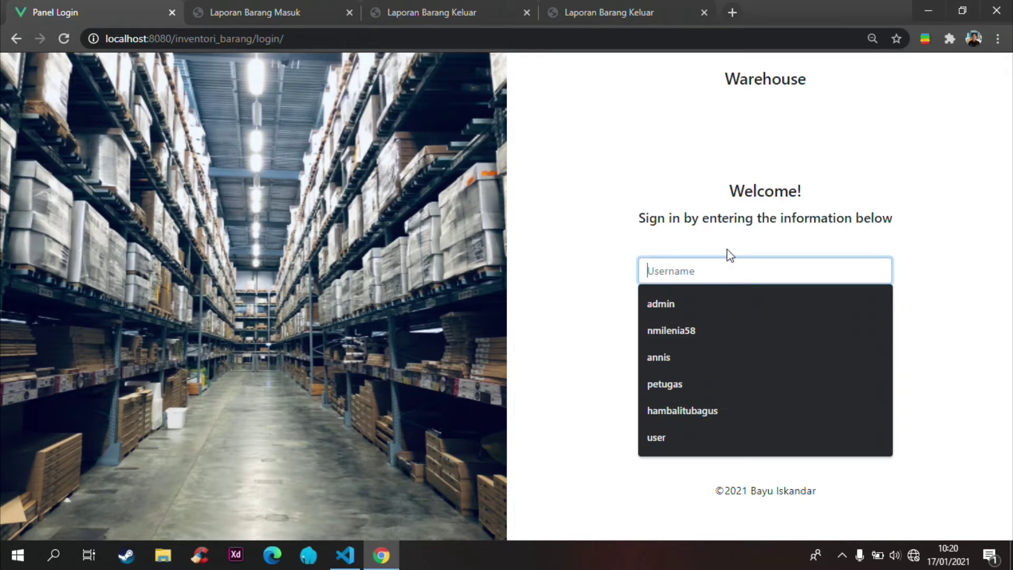
{"action": "type", "text": "pe"}
{"action": "key", "text": "BackSpace"}
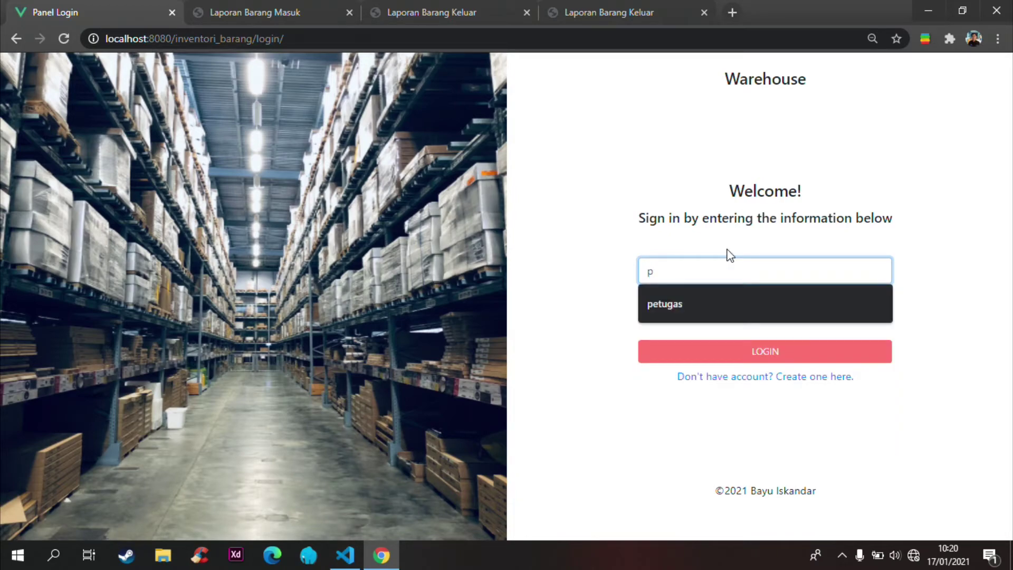
{"action": "type", "text": "etugas"}
{"action": "key", "text": "Tab"}
Step: Enter the staff account's password and sign in
{"action": "type", "text": "pet"}
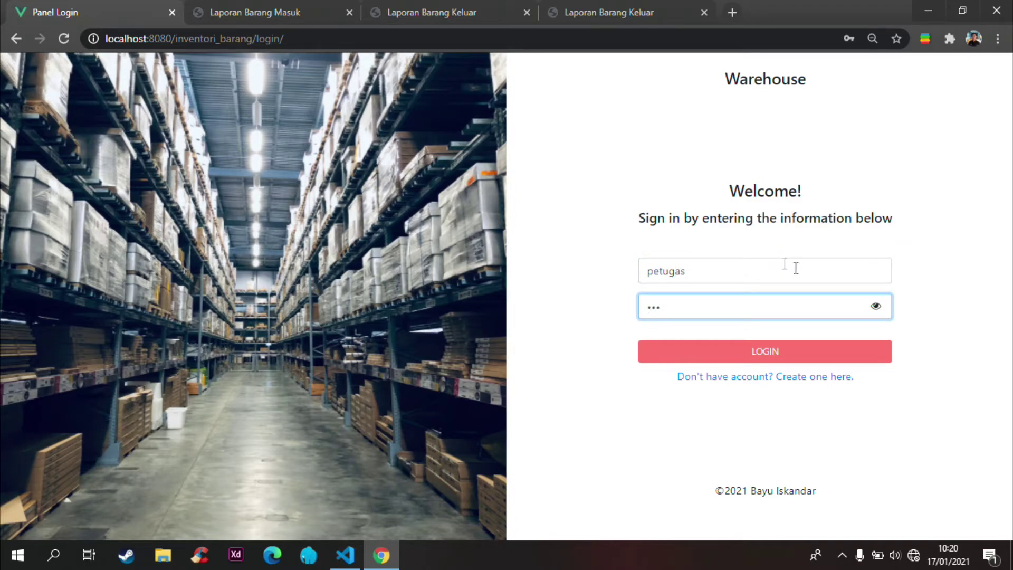
{"action": "left_click", "coordinate": [876, 308]}
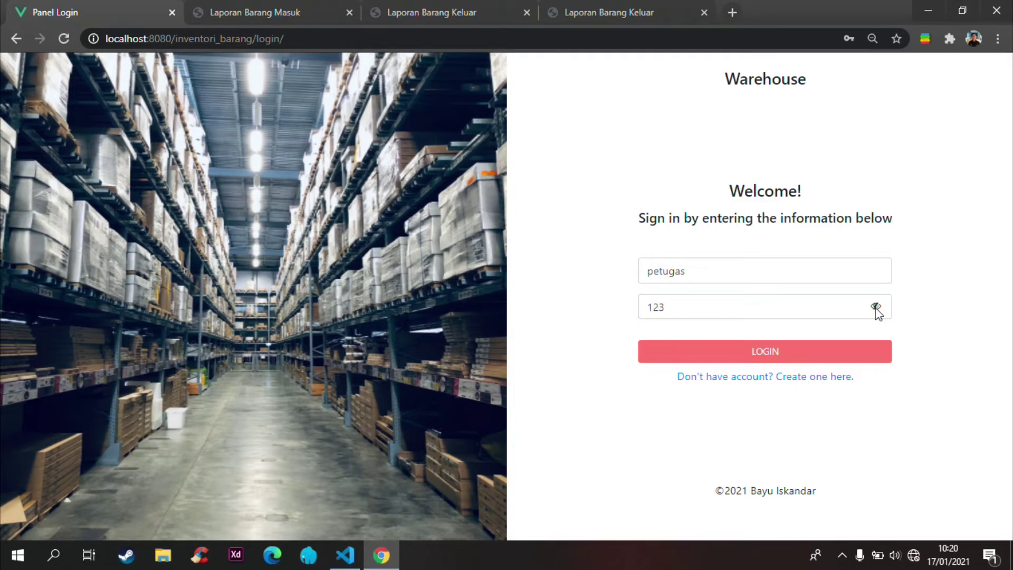
{"action": "left_click", "coordinate": [713, 355]}
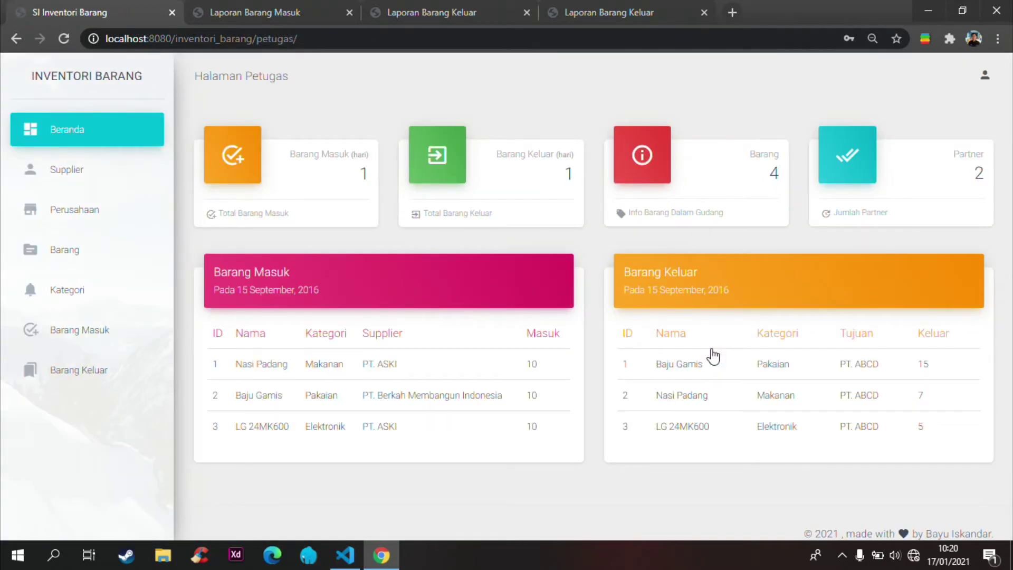
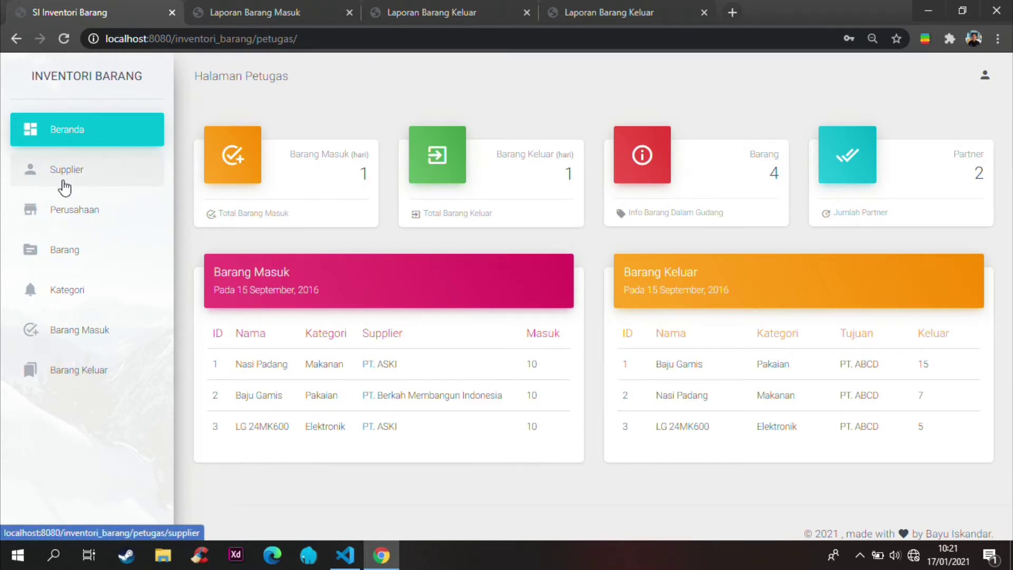
Step: Browse the supplier list, preview its add form, then go to the Perusahaan partner companies page
{"action": "left_click", "coordinate": [97, 171]}
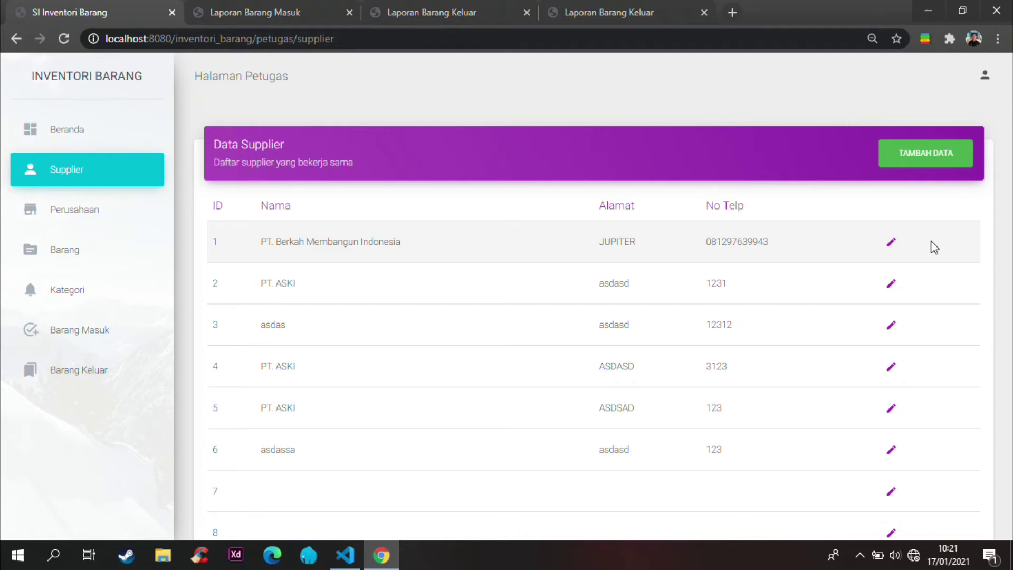
{"action": "left_click", "coordinate": [924, 157]}
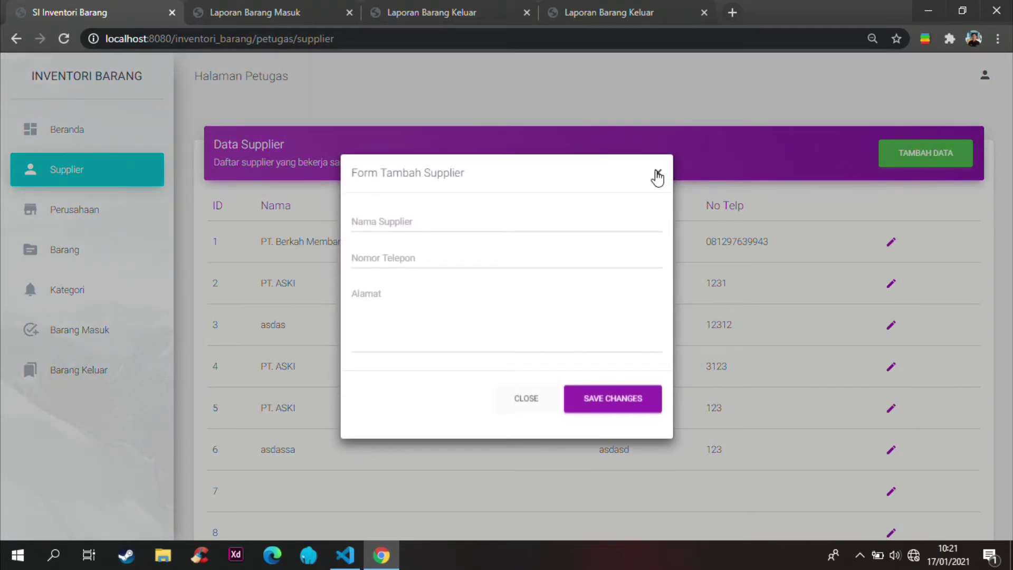
{"action": "left_click", "coordinate": [656, 174]}
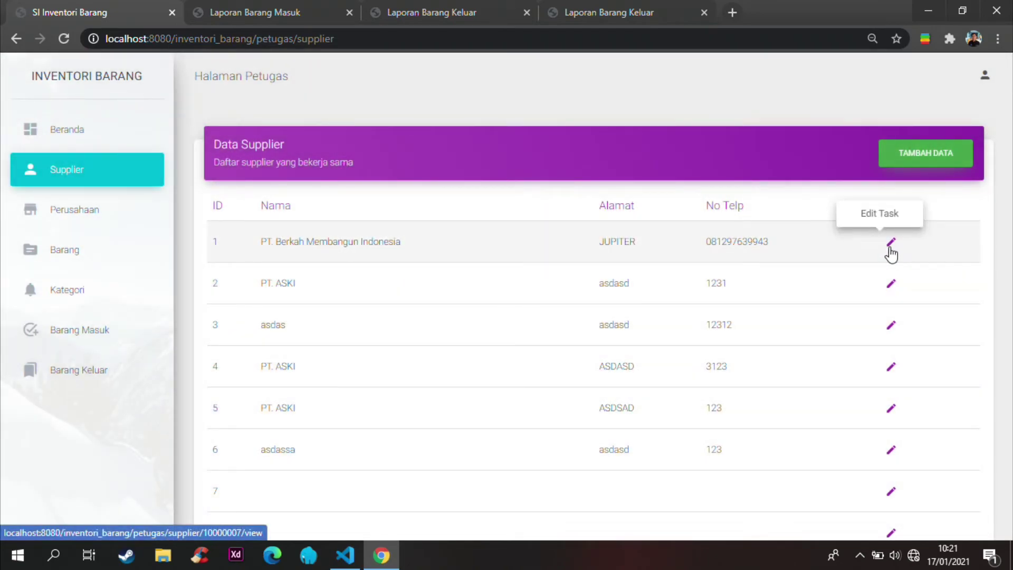
{"action": "left_click", "coordinate": [71, 216]}
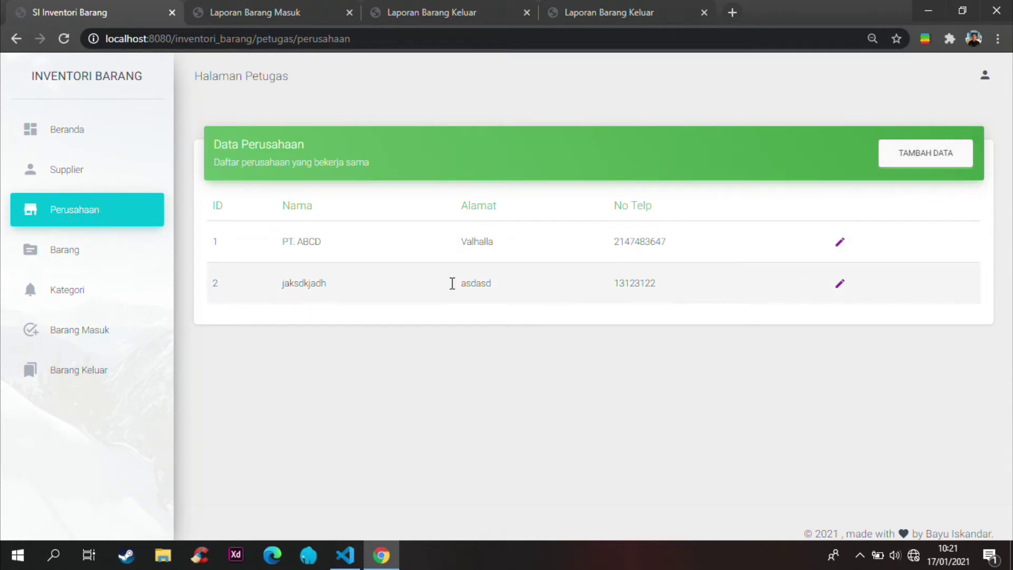
Step: Step through the Barang, Kategori and Barang Masuk pages to the Barang Keluar list
{"action": "left_click", "coordinate": [58, 255]}
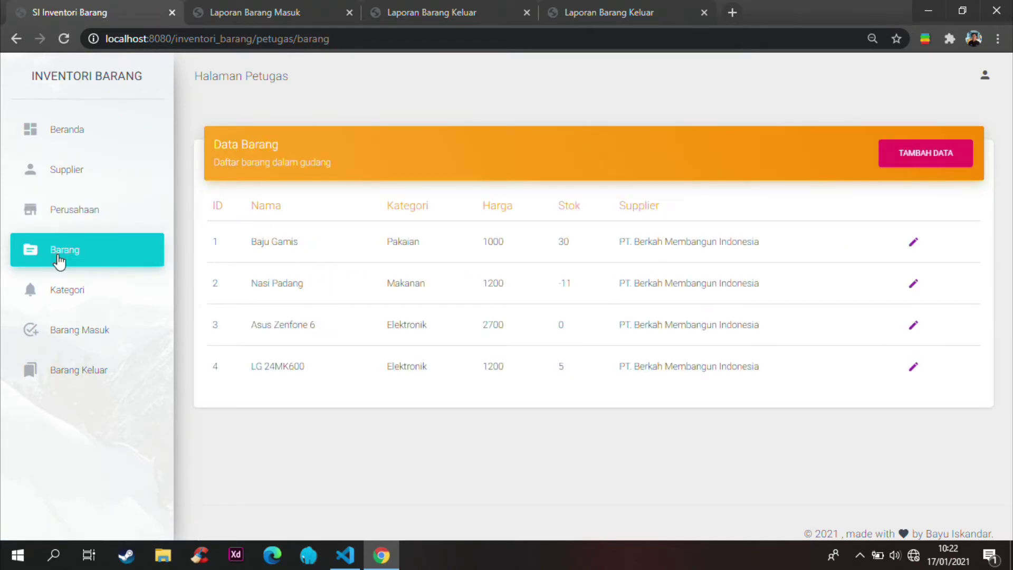
{"action": "left_click", "coordinate": [91, 298]}
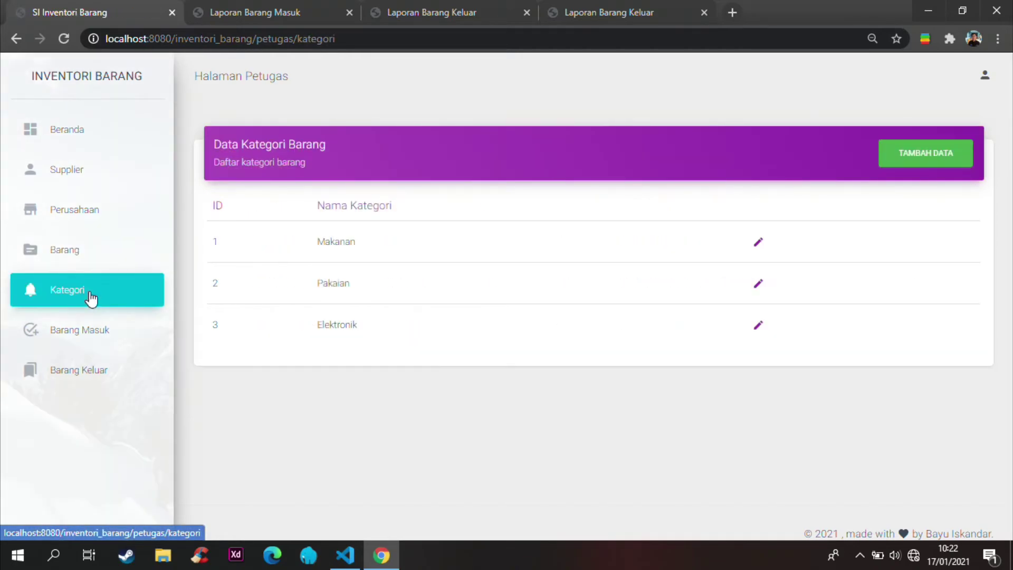
{"action": "left_click", "coordinate": [95, 338]}
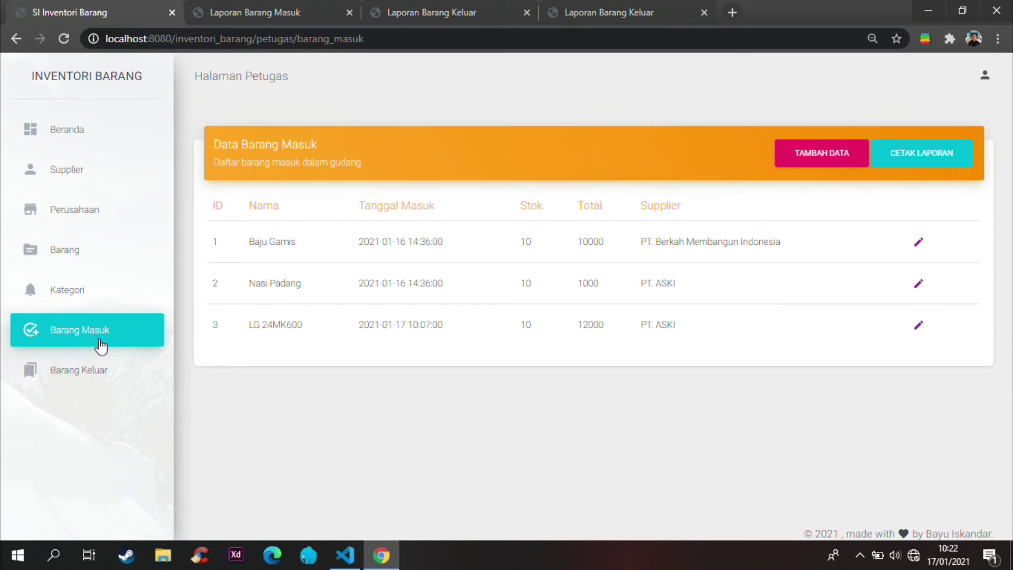
{"action": "left_click", "coordinate": [121, 378]}
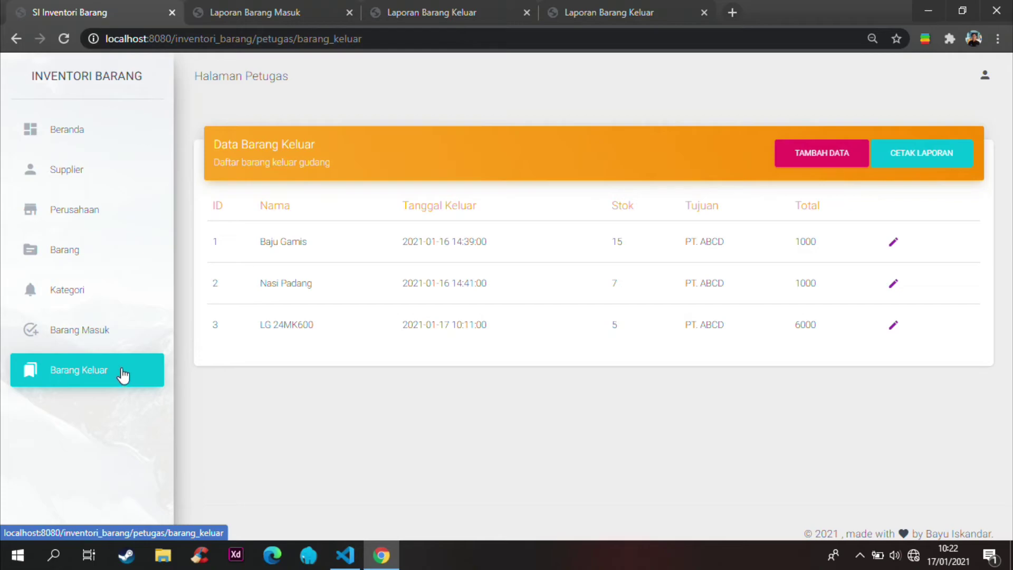
Step: Download Laporan_Barang_Keluar17-01-2021_3.pdf through Internet Download Manager and open it
{"action": "left_click", "coordinate": [943, 156]}
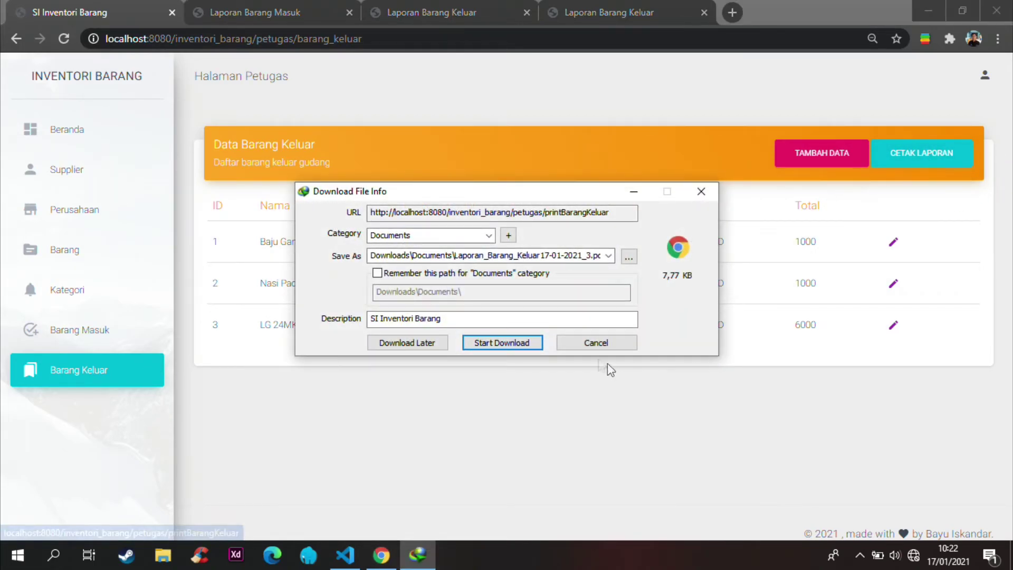
{"action": "left_click", "coordinate": [512, 342]}
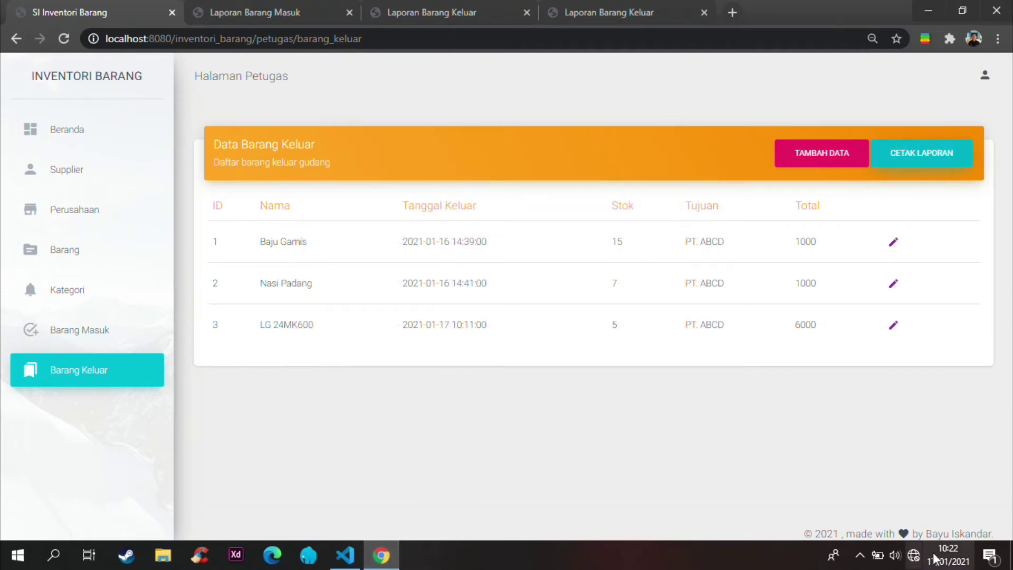
{"action": "left_click", "coordinate": [860, 555]}
{"action": "left_click", "coordinate": [847, 496]}
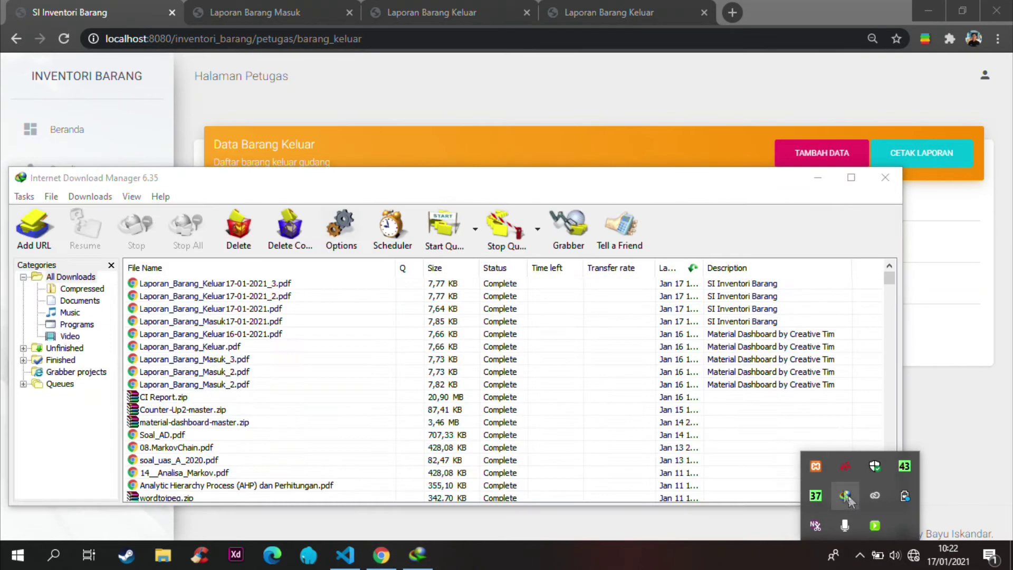
{"action": "double_click", "coordinate": [267, 284]}
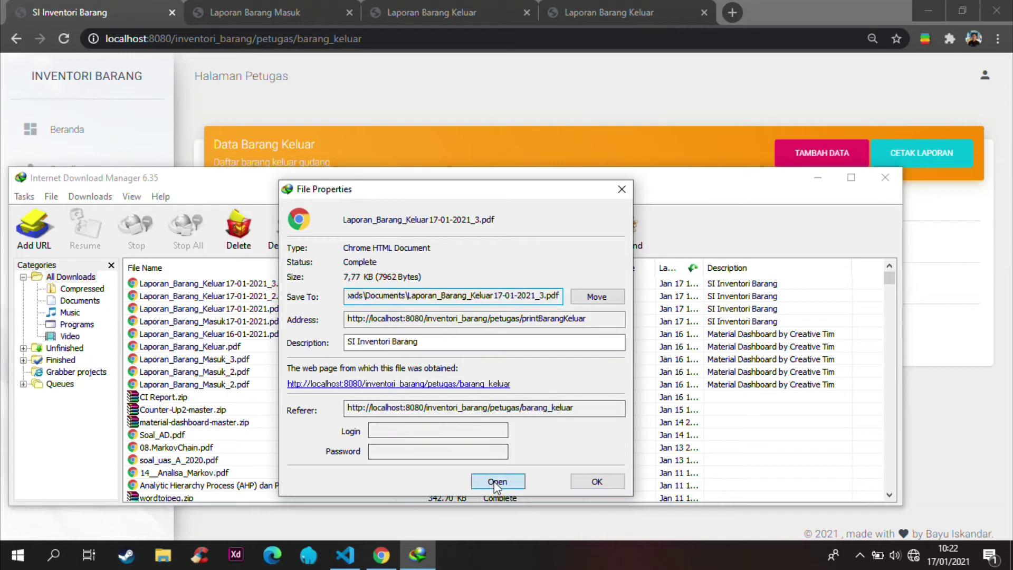
{"action": "left_click", "coordinate": [496, 481]}
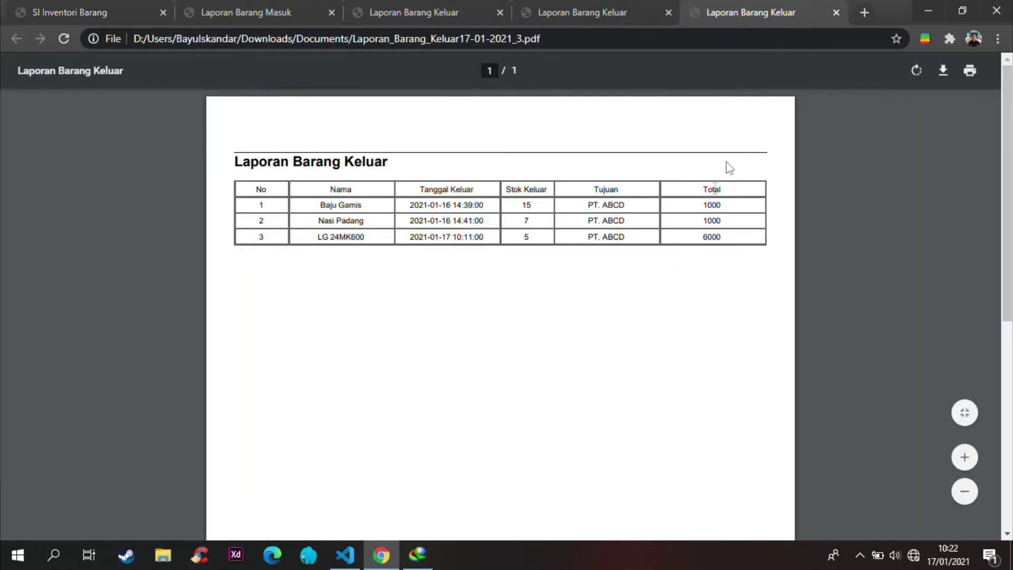
Step: Close the three outgoing goods report tabs and the incoming goods report
{"action": "left_click", "coordinate": [835, 12]}
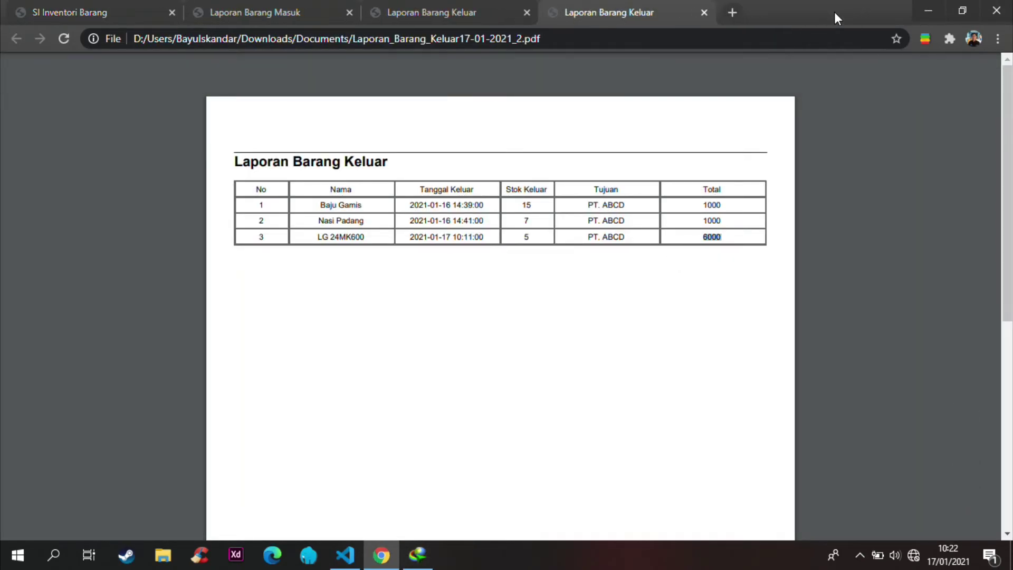
{"action": "left_click", "coordinate": [704, 12]}
{"action": "left_click", "coordinate": [527, 12]}
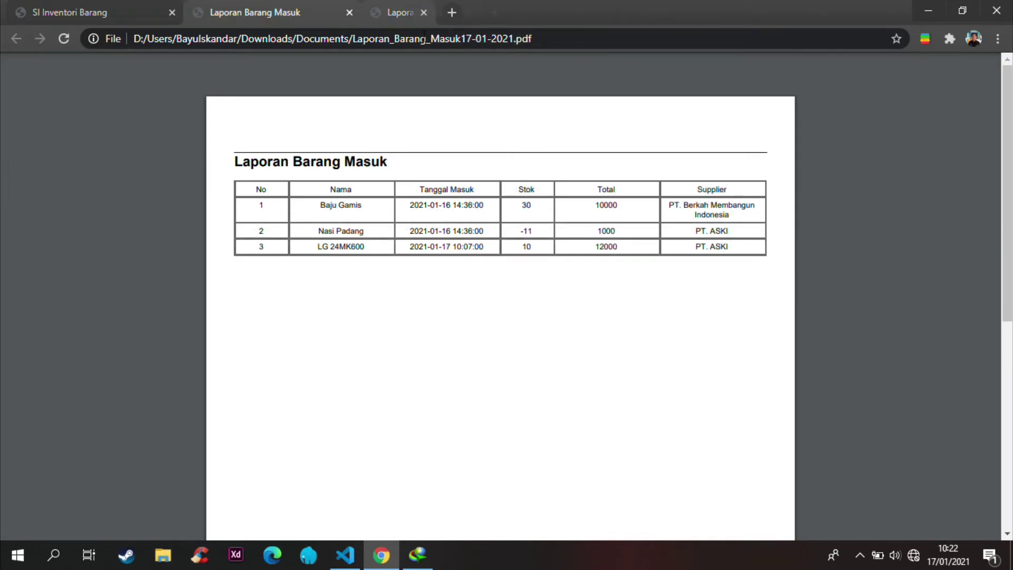
{"action": "left_click", "coordinate": [346, 14]}
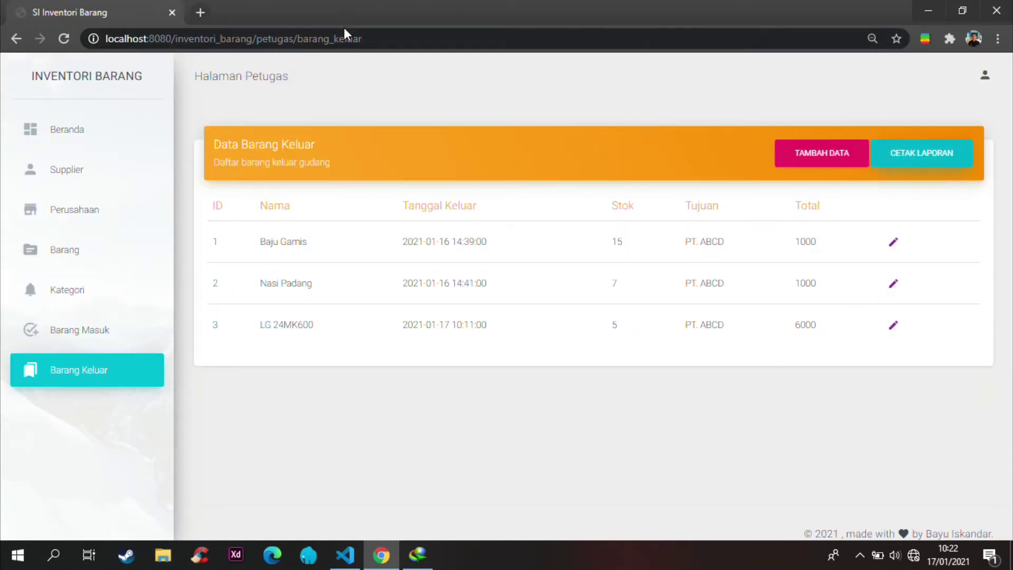
Step: Add supplier PT. Suzuki with phone 123 and address bogor, then scroll to row 16
{"action": "left_click", "coordinate": [81, 176]}
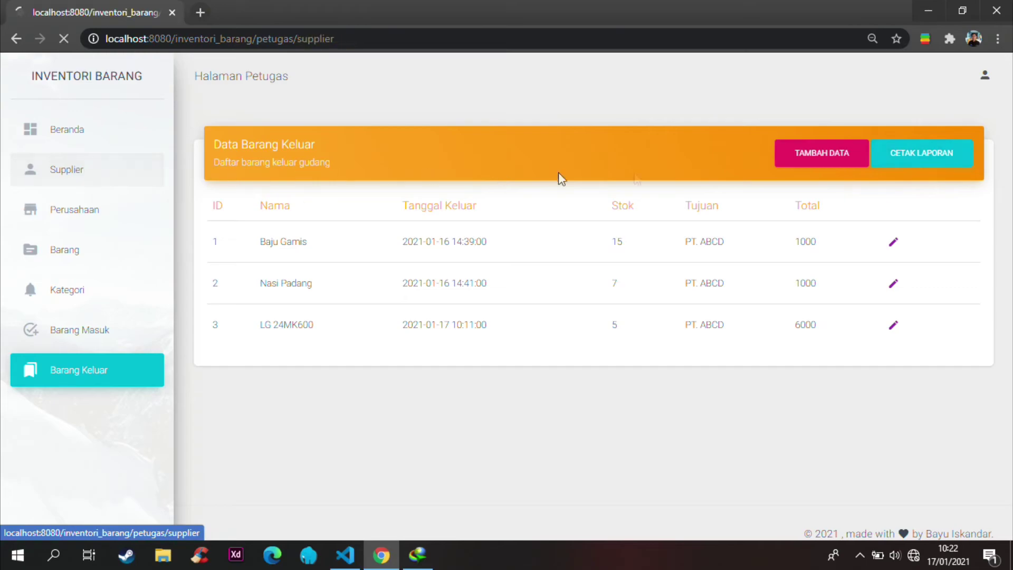
{"action": "left_click", "coordinate": [908, 153]}
{"action": "left_click", "coordinate": [406, 228]}
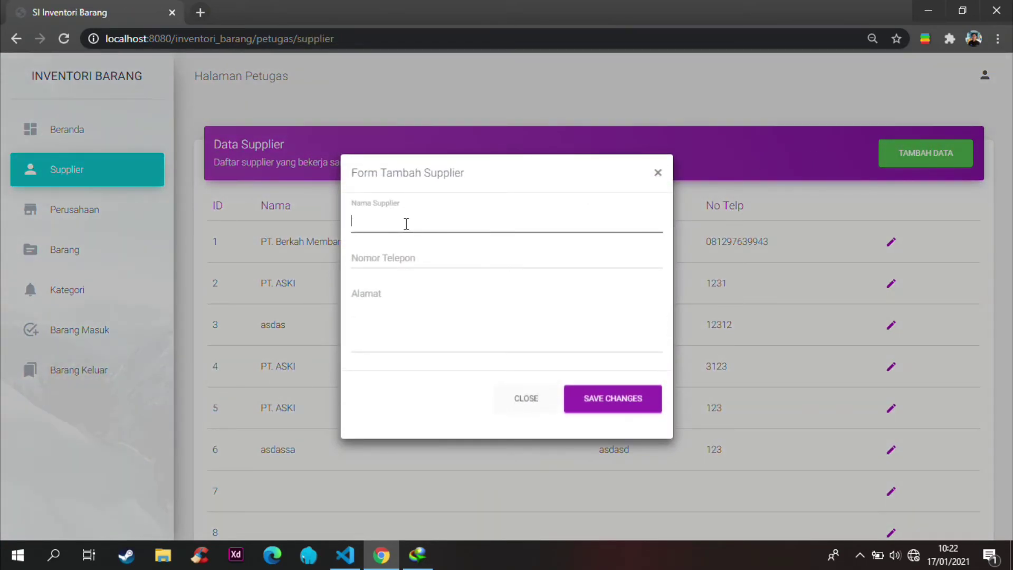
{"action": "type", "text": "pt"}
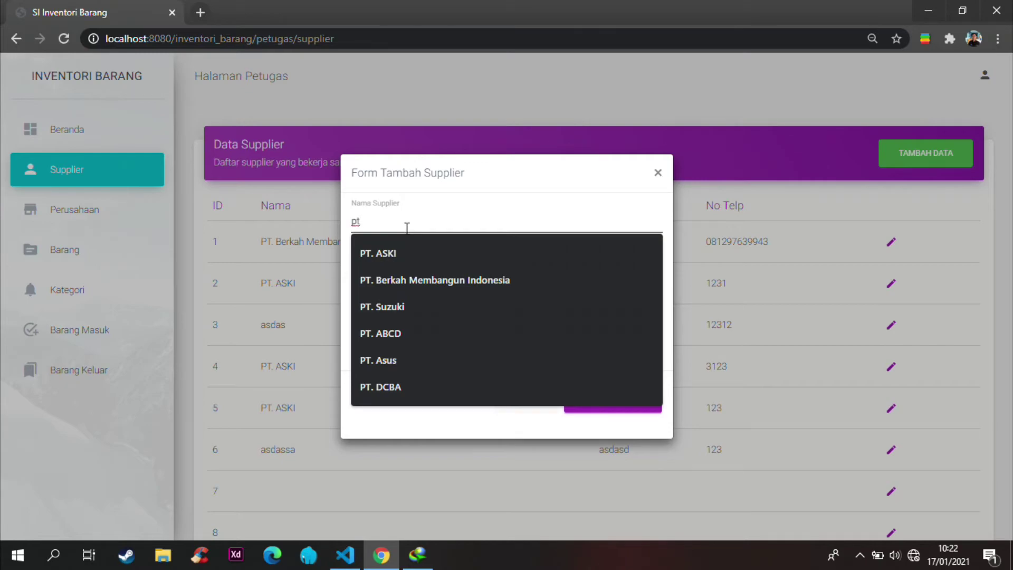
{"action": "left_click", "coordinate": [396, 306]}
{"action": "left_click", "coordinate": [401, 256]}
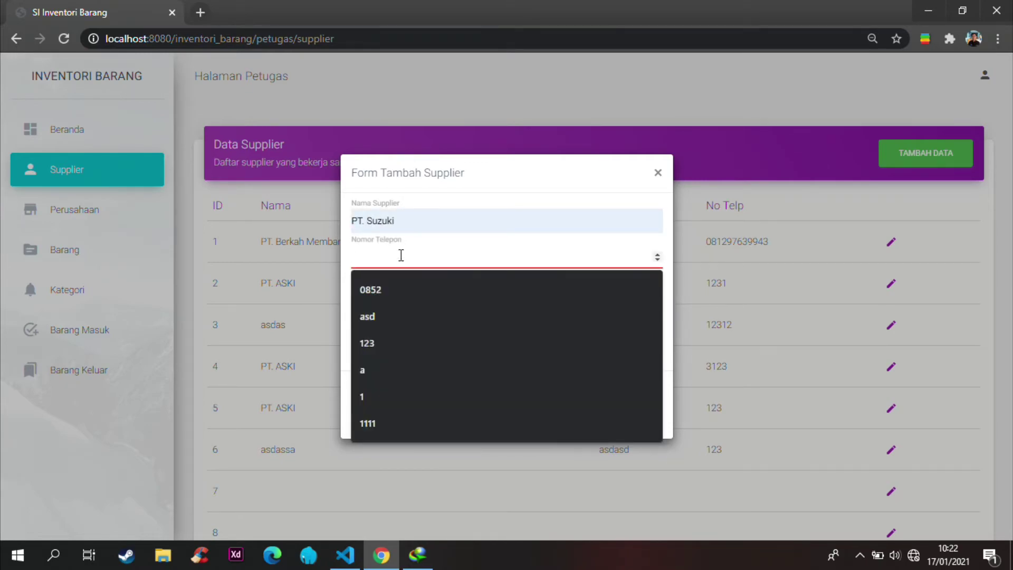
{"action": "type", "text": "123"}
{"action": "key", "text": "Tab"}
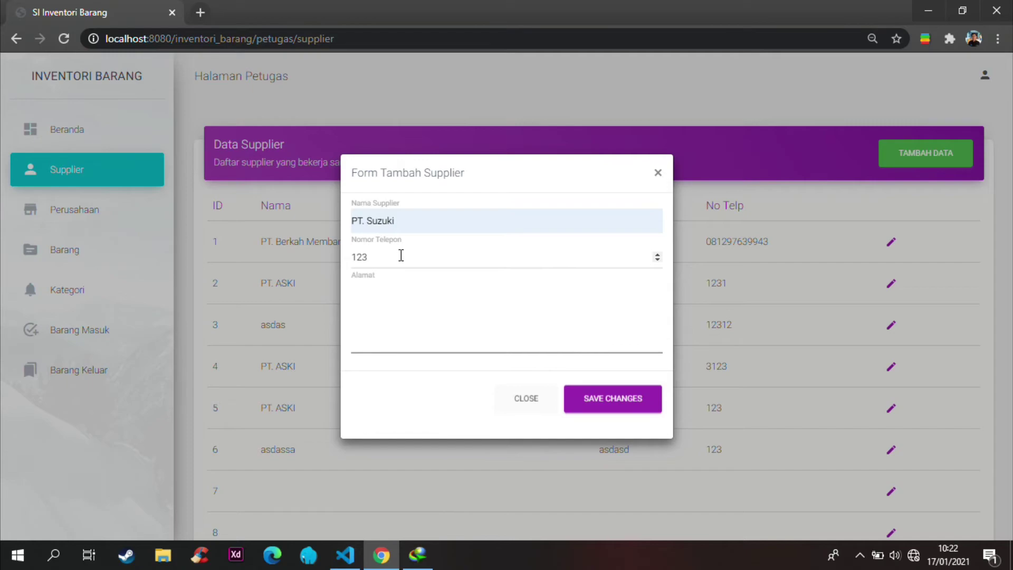
{"action": "type", "text": "bogor"}
{"action": "left_click", "coordinate": [620, 398]}
{"action": "scroll", "coordinate": [663, 342], "scroll_direction": "down", "scroll_amount": 10}
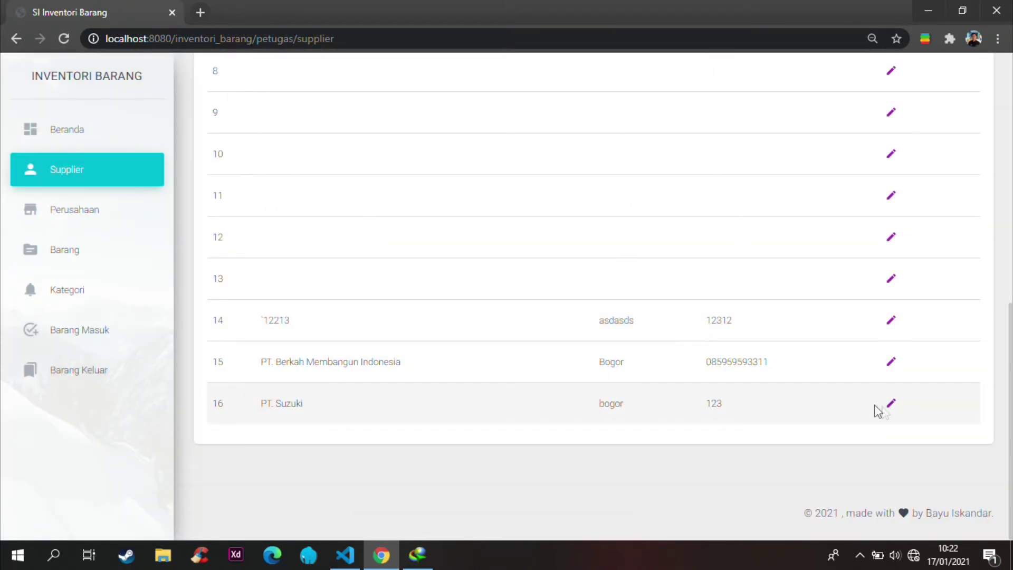
Step: Edit supplier 16 to PT. honda with phone 1234 and address bogor utara
{"action": "left_click", "coordinate": [897, 405]}
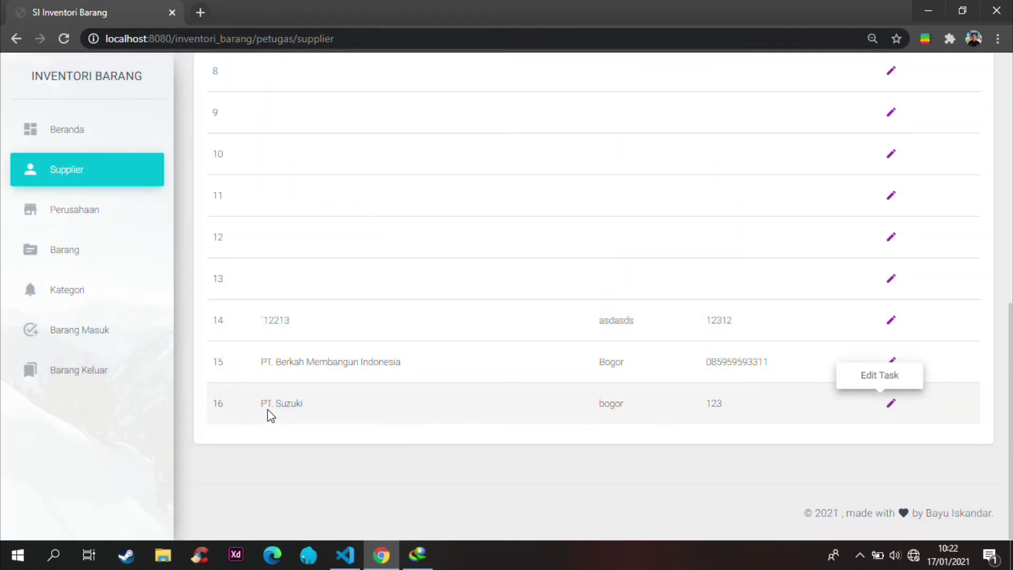
{"action": "left_click", "coordinate": [892, 404]}
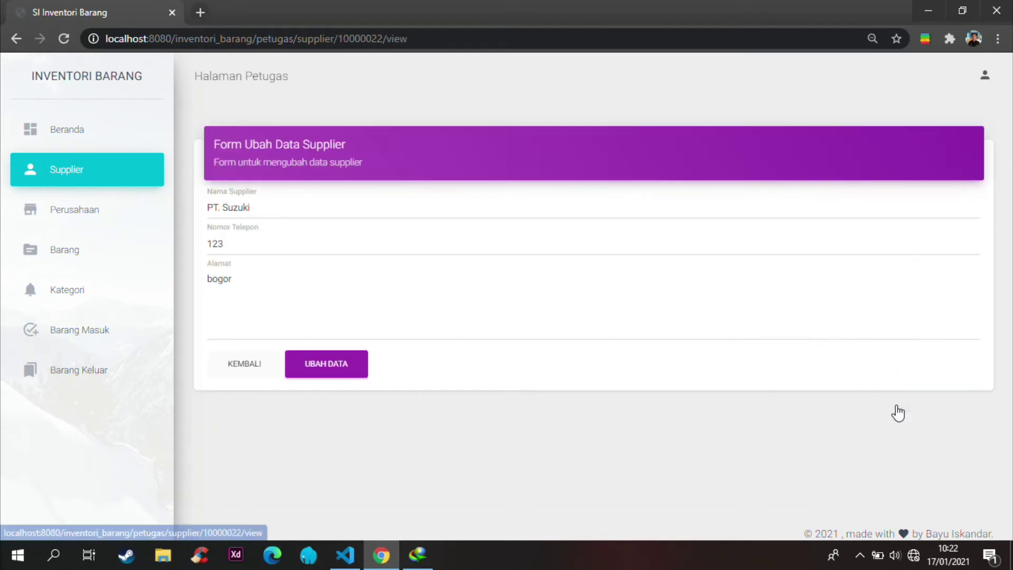
{"action": "left_click", "coordinate": [258, 206]}
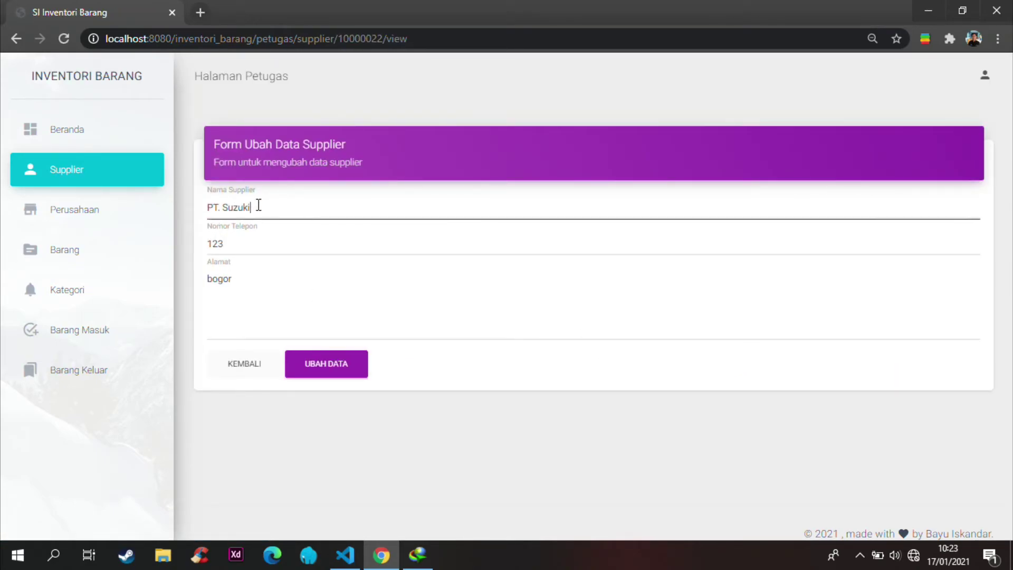
{"action": "key", "text": "BackSpace"}
{"action": "key", "text": "BackSpace"}
{"action": "key", "text": "BackSpace"}
{"action": "key", "text": "BackSpace"}
{"action": "key", "text": "BackSpace"}
{"action": "type", "text": "honda"}
{"action": "left_click", "coordinate": [244, 243]}
{"action": "type", "text": "4"}
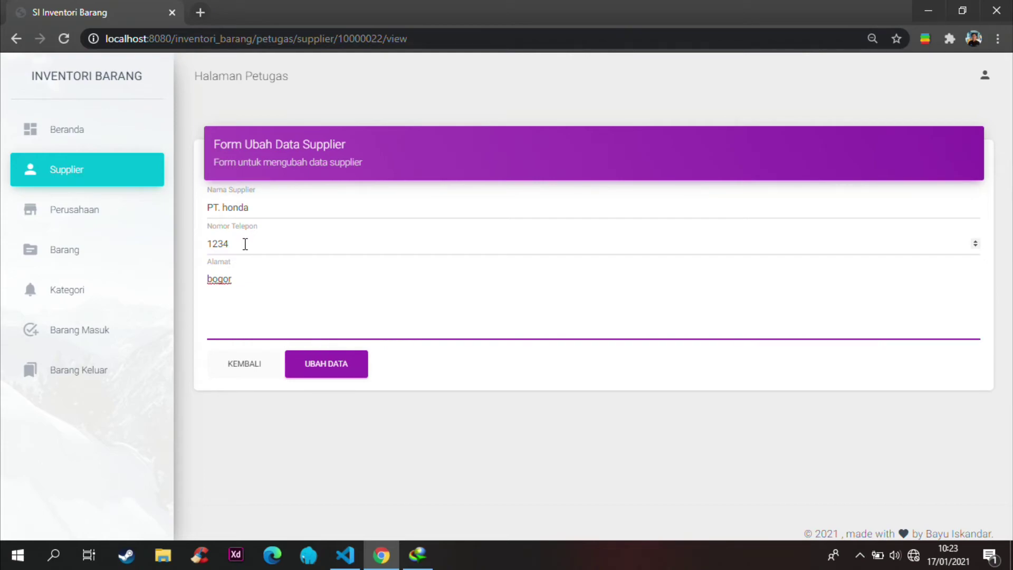
{"action": "type", "text": "utara"}
{"action": "left_click", "coordinate": [335, 366]}
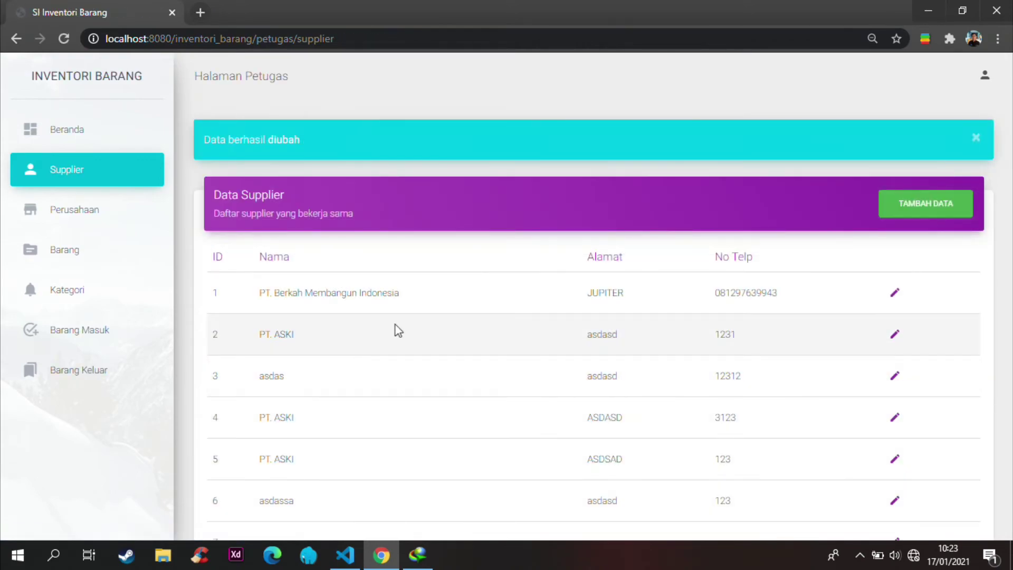
Step: Scroll to row 16 and highlight the updated PT. honda entry
{"action": "scroll", "coordinate": [403, 333], "scroll_direction": "down", "scroll_amount": 10}
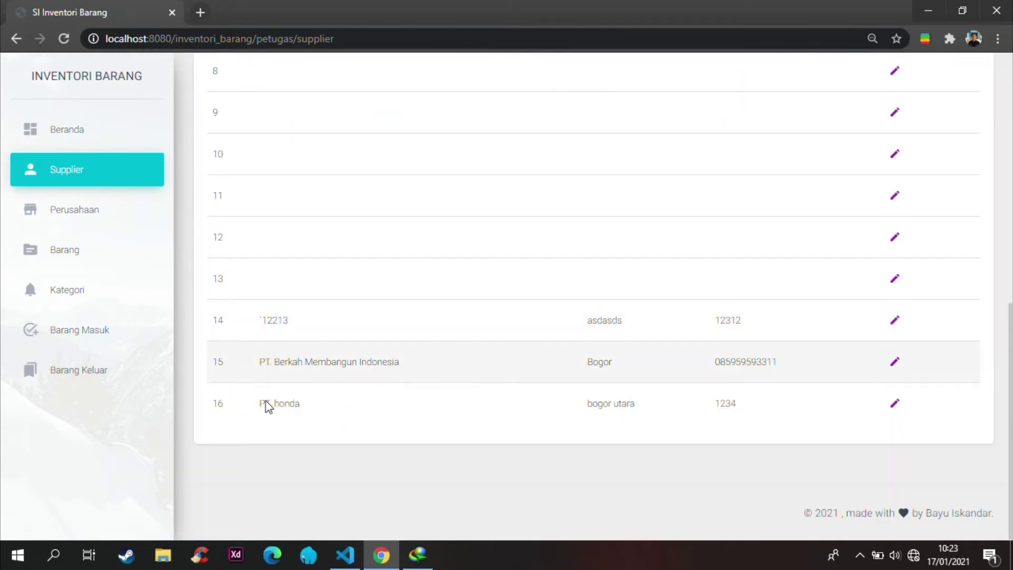
{"action": "left_click_drag", "start_coordinate": [260, 404], "coordinate": [446, 400]}
{"action": "left_click_drag", "start_coordinate": [731, 390], "coordinate": [785, 387]}
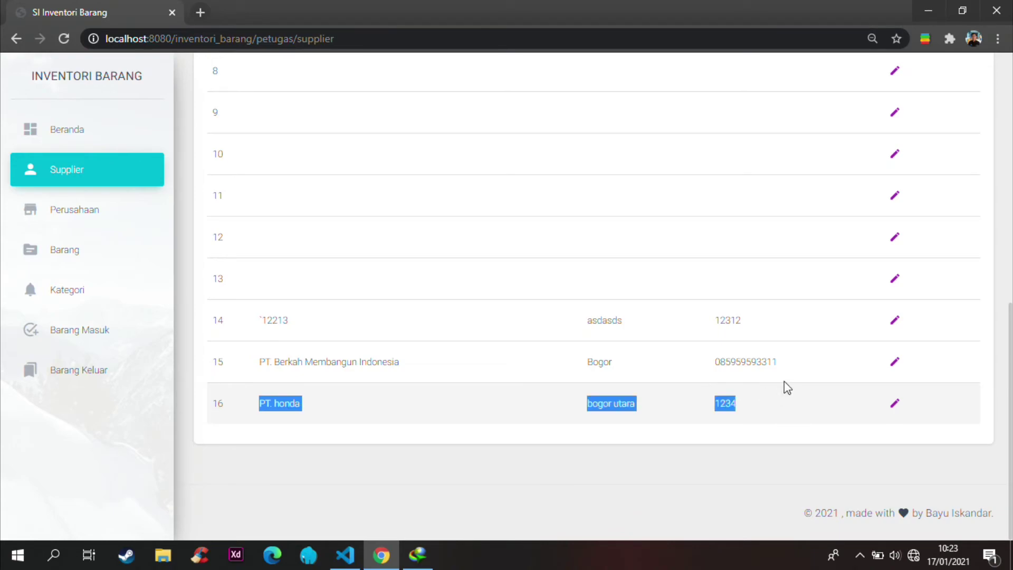
{"action": "scroll", "coordinate": [780, 383], "scroll_direction": "up", "scroll_amount": 10}
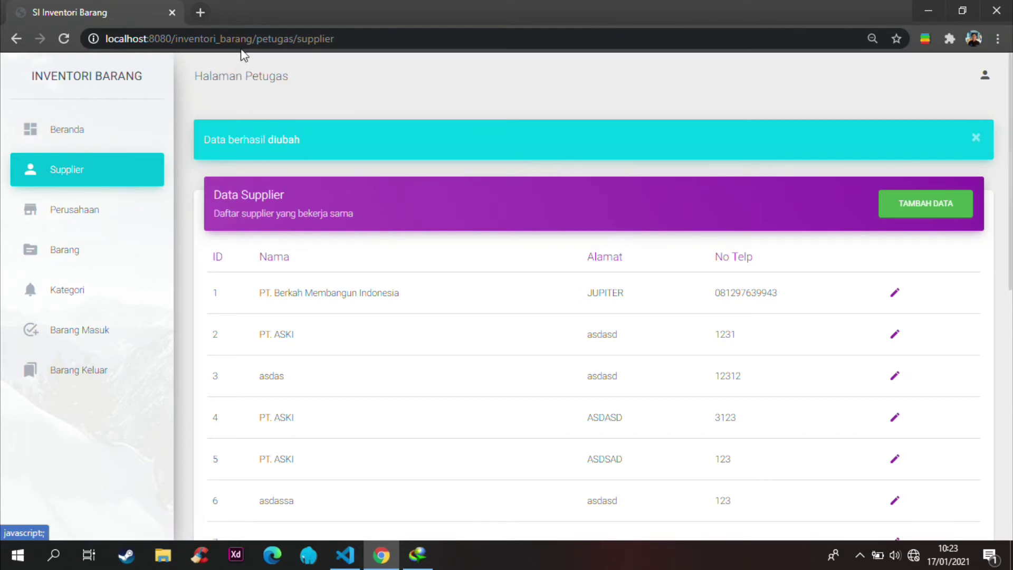
Step: Try the admin supplier URL as staff, see it redirect to the petugas dashboard, then log out
{"action": "double_click", "coordinate": [275, 39]}
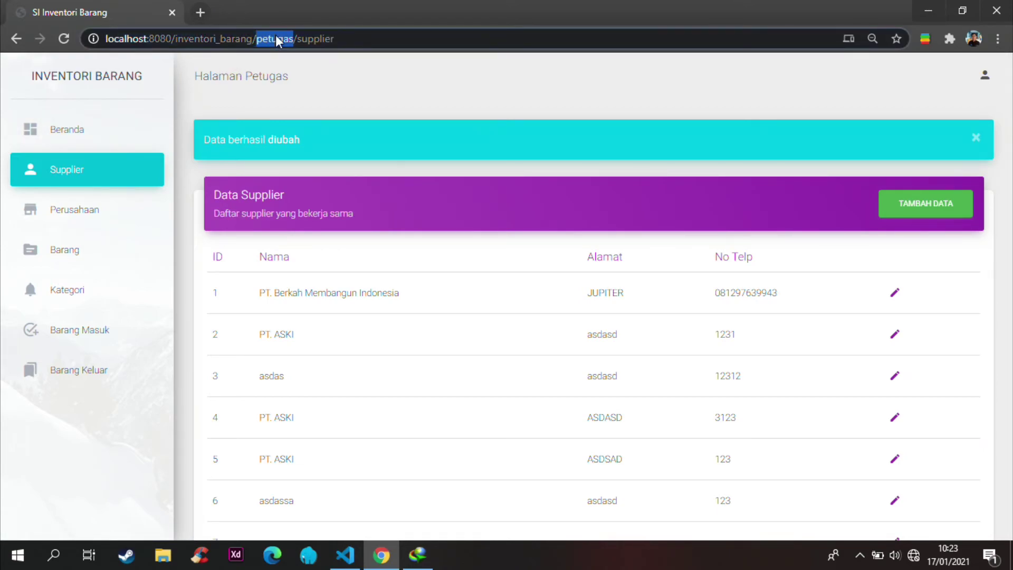
{"action": "type", "text": "admin"}
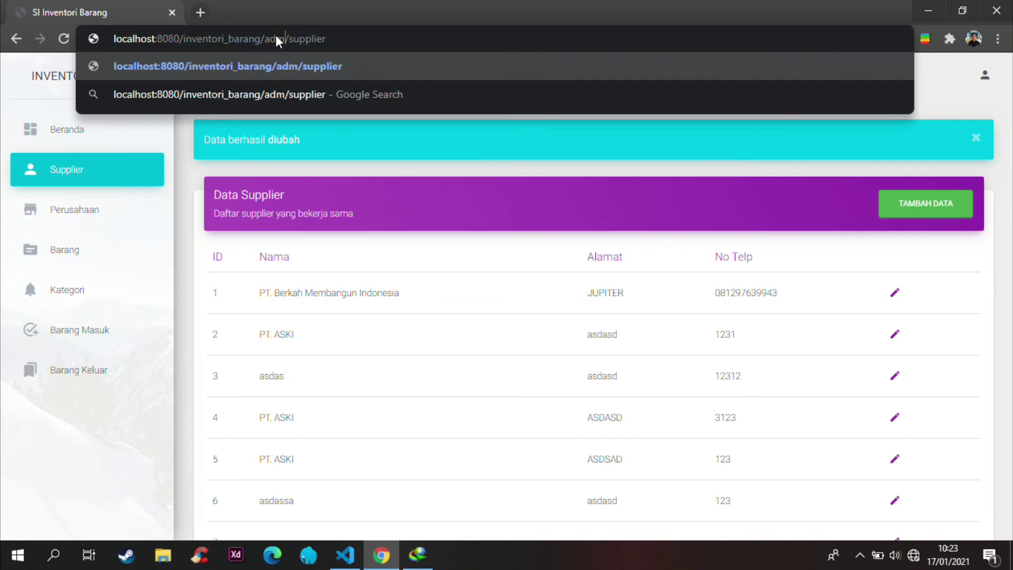
{"action": "key", "text": "Return"}
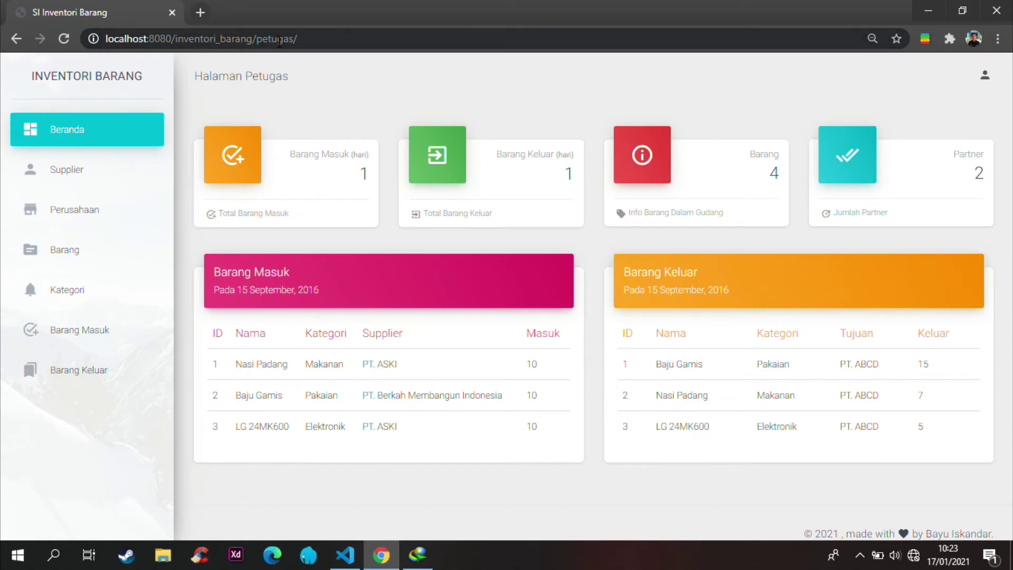
{"action": "double_click", "coordinate": [276, 39]}
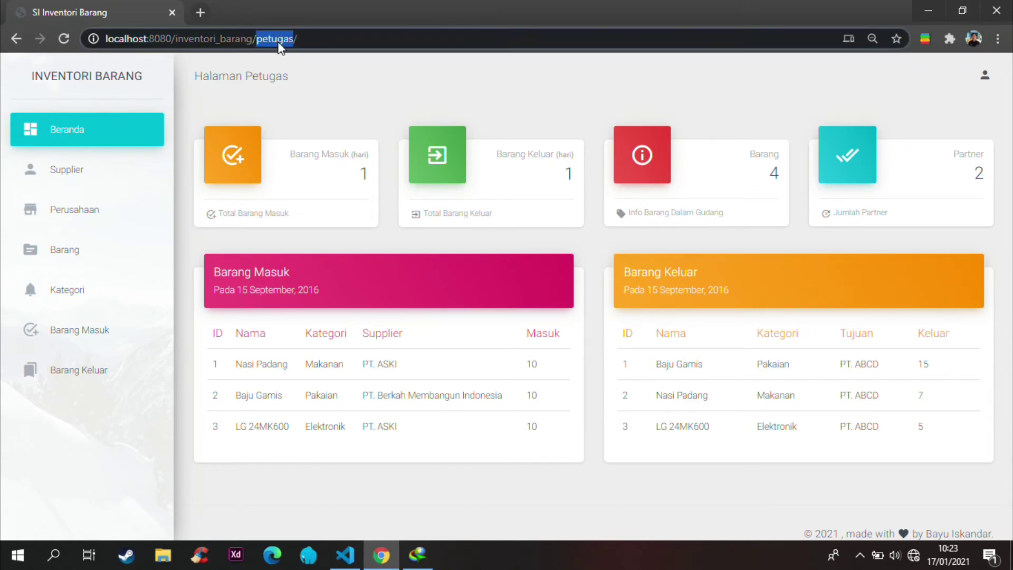
{"action": "left_click", "coordinate": [954, 101]}
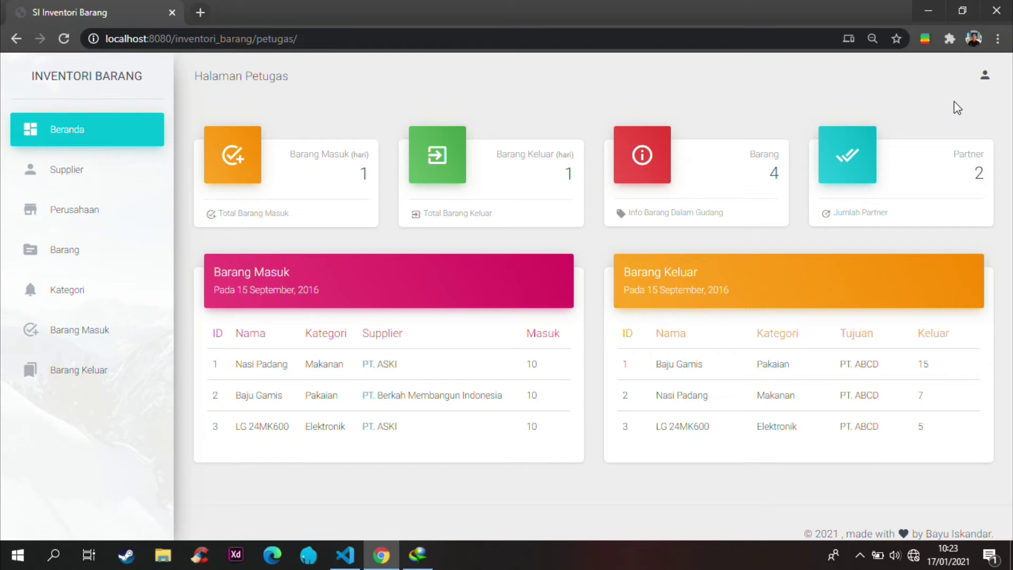
{"action": "left_click", "coordinate": [984, 75]}
{"action": "left_click", "coordinate": [986, 112]}
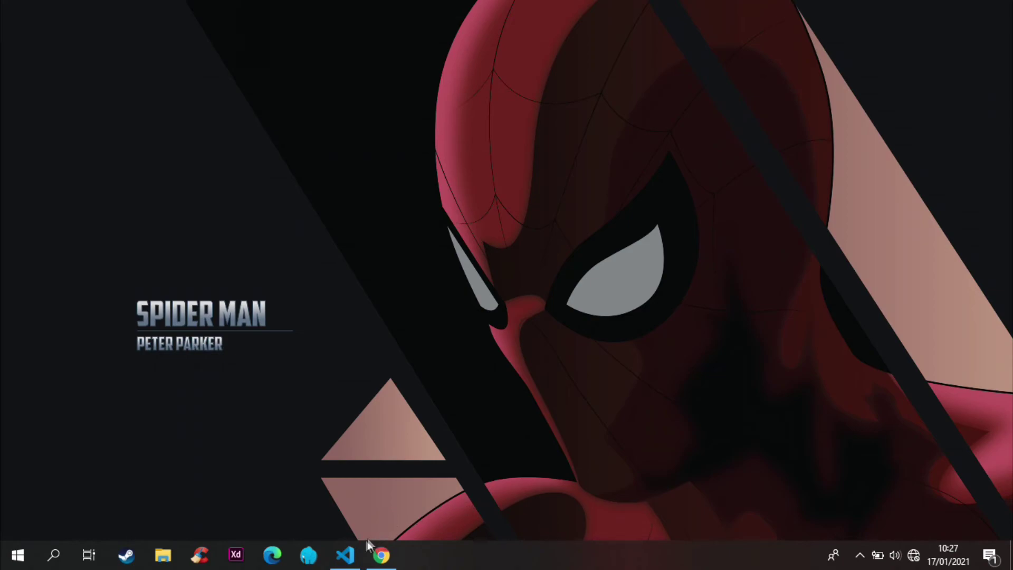
Step: Switch to VS Code, open controllers/Admin.php and scroll down to supplier()
{"action": "left_click", "coordinate": [345, 554]}
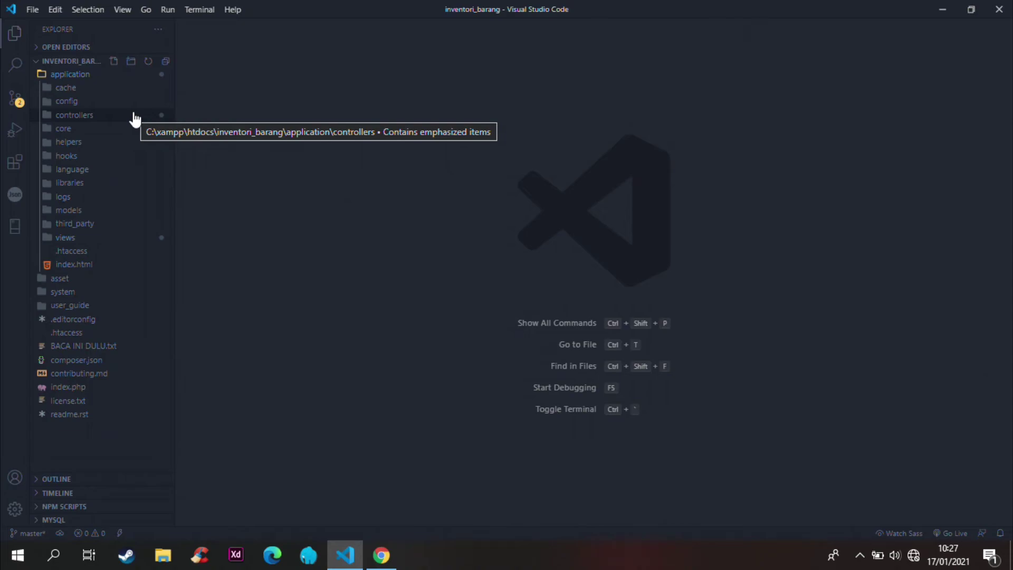
{"action": "left_click", "coordinate": [134, 115]}
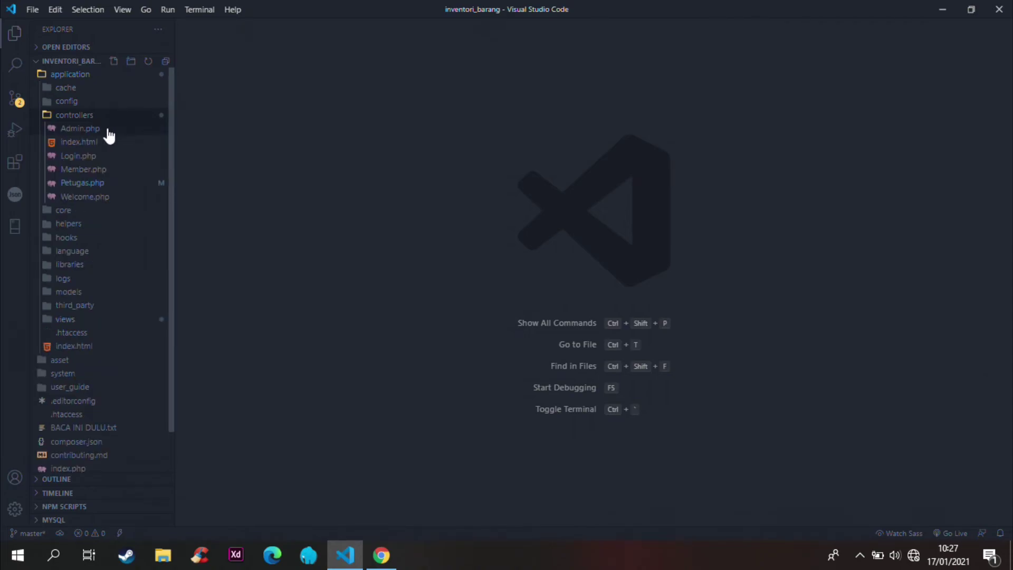
{"action": "left_click", "coordinate": [108, 130]}
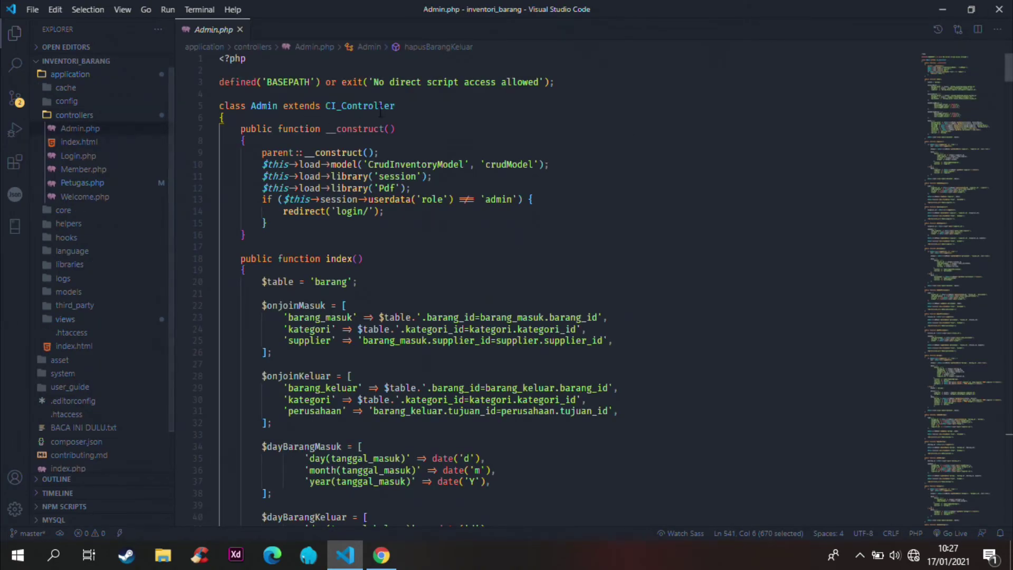
{"action": "scroll", "coordinate": [508, 217], "scroll_direction": "down", "scroll_amount": 4}
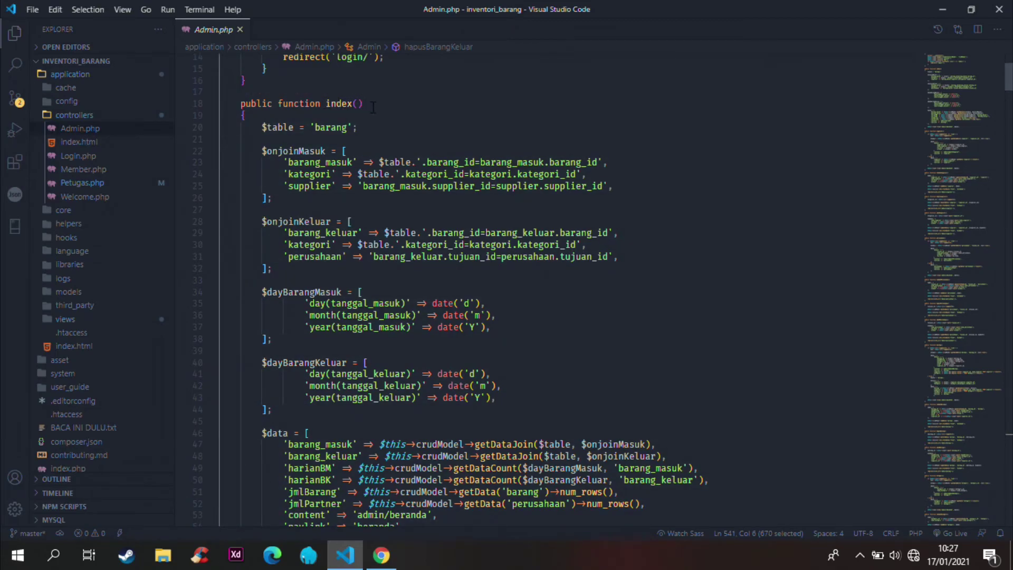
{"action": "scroll", "coordinate": [373, 108], "scroll_direction": "down", "scroll_amount": 13}
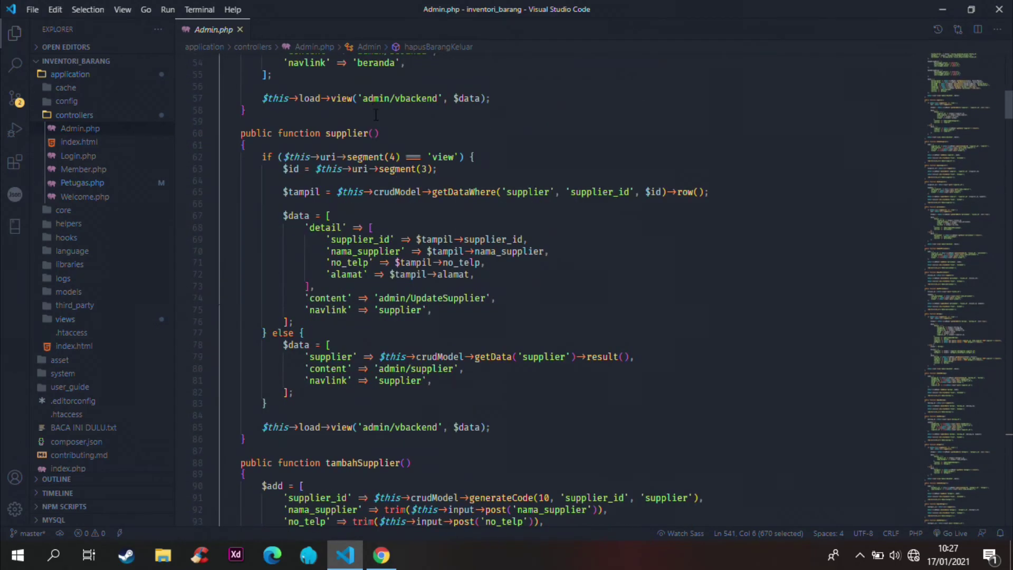
Step: Highlight supplier()'s detail and list blocks, then tambahSupplier, hapusSupplier and ubahSupplier
{"action": "scroll", "coordinate": [376, 115], "scroll_direction": "down", "scroll_amount": 1}
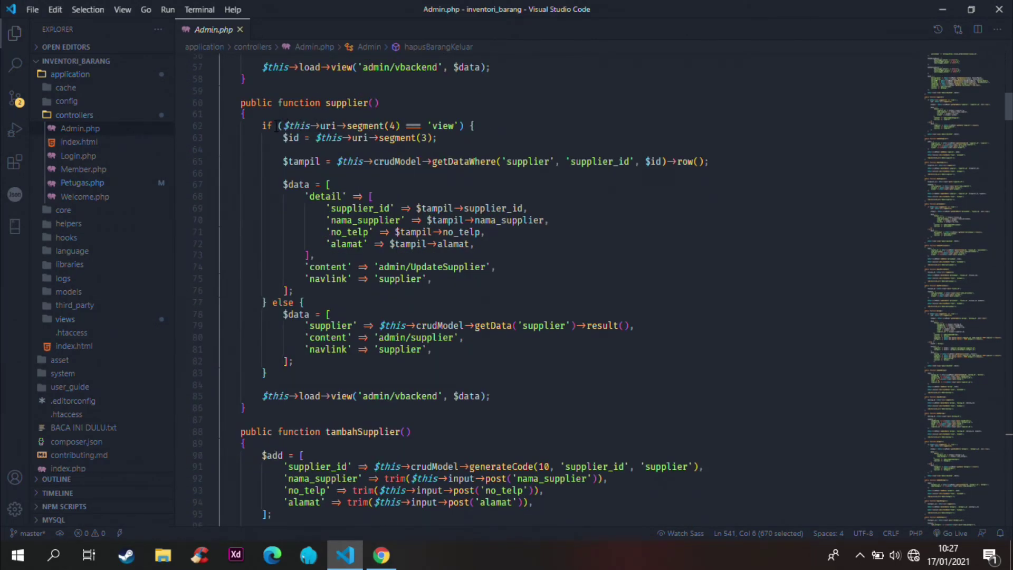
{"action": "left_click_drag", "start_coordinate": [283, 139], "coordinate": [476, 280]}
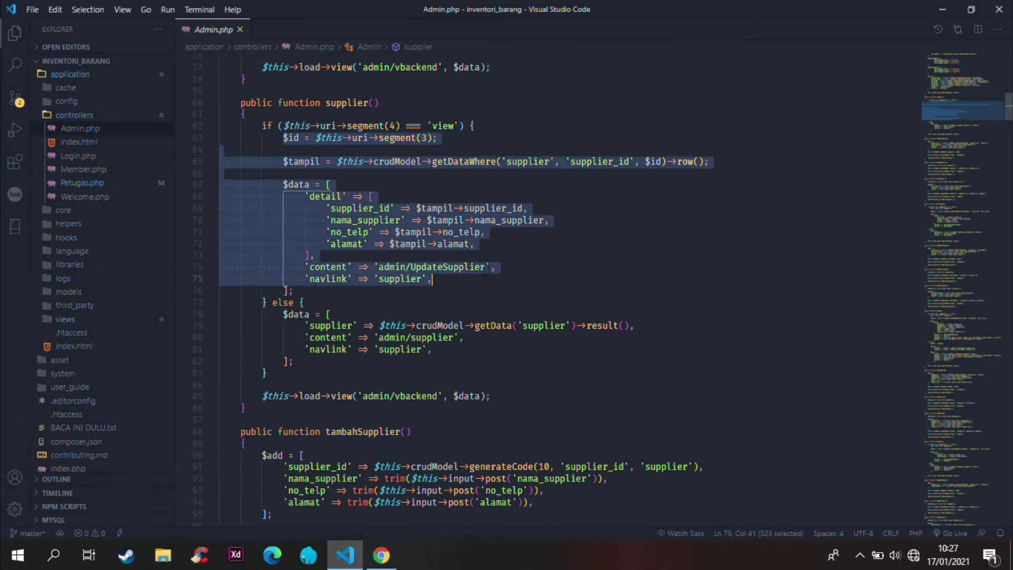
{"action": "left_click_drag", "start_coordinate": [361, 367], "coordinate": [350, 319]}
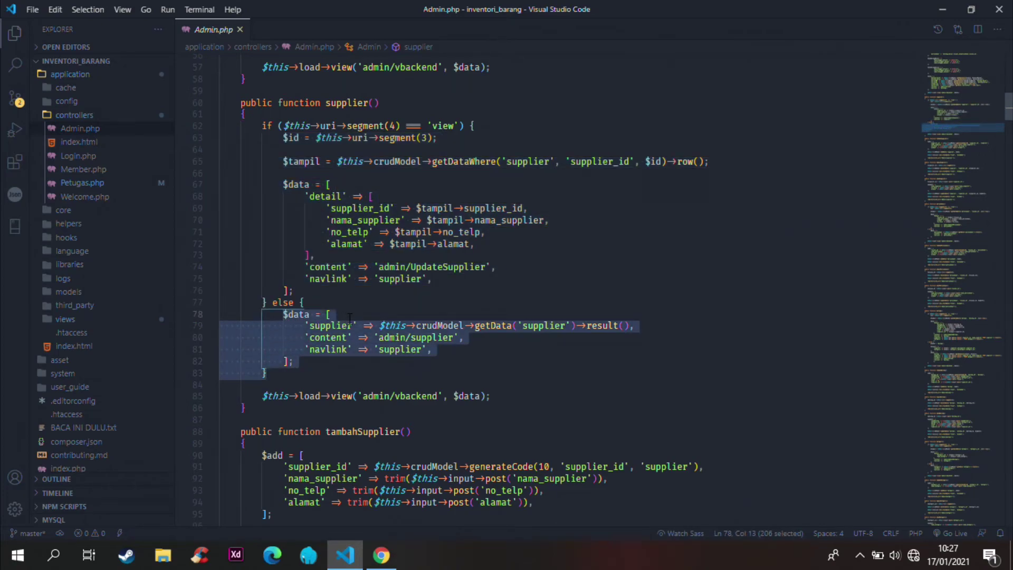
{"action": "scroll", "coordinate": [334, 189], "scroll_direction": "down", "scroll_amount": 6}
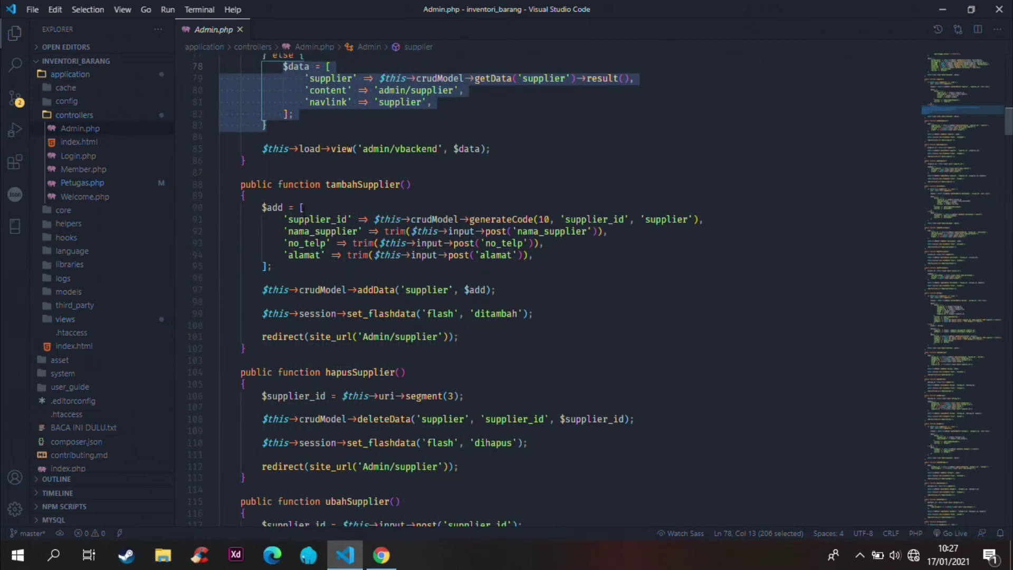
{"action": "left_click", "coordinate": [464, 185]}
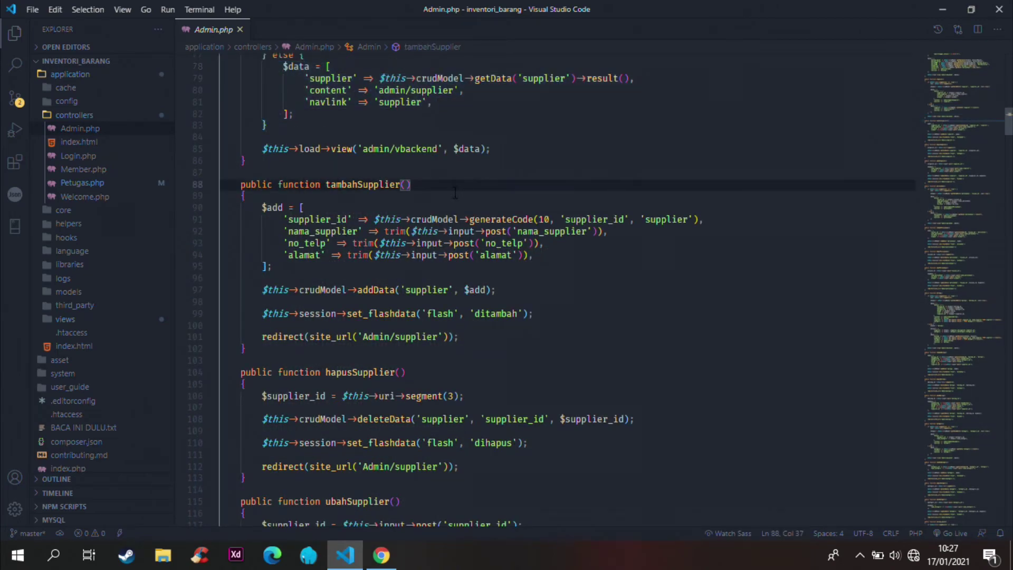
{"action": "scroll", "coordinate": [467, 233], "scroll_direction": "down", "scroll_amount": 1}
{"action": "scroll", "coordinate": [467, 234], "scroll_direction": "down", "scroll_amount": 4}
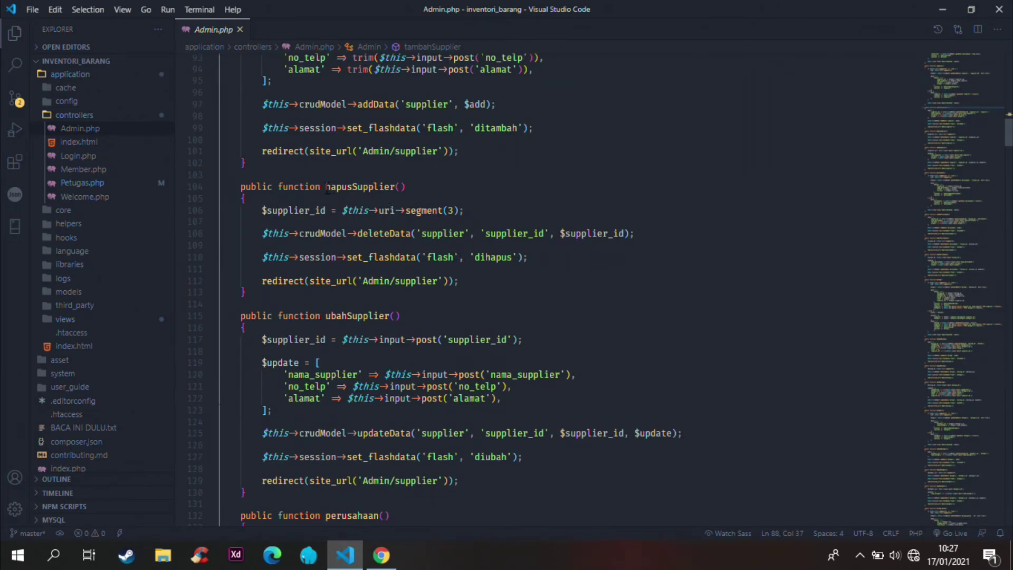
{"action": "left_click_drag", "start_coordinate": [326, 186], "coordinate": [406, 186]}
{"action": "scroll", "coordinate": [369, 221], "scroll_direction": "down", "scroll_amount": 2}
{"action": "left_click_drag", "start_coordinate": [326, 254], "coordinate": [401, 254]}
Step: Highlight perusahaan()'s name, detail branch and list data, then tambahPerusahaan, down to ubahPerusahaan
{"action": "scroll", "coordinate": [387, 277], "scroll_direction": "down", "scroll_amount": 4}
{"action": "scroll", "coordinate": [386, 277], "scroll_direction": "down", "scroll_amount": 3}
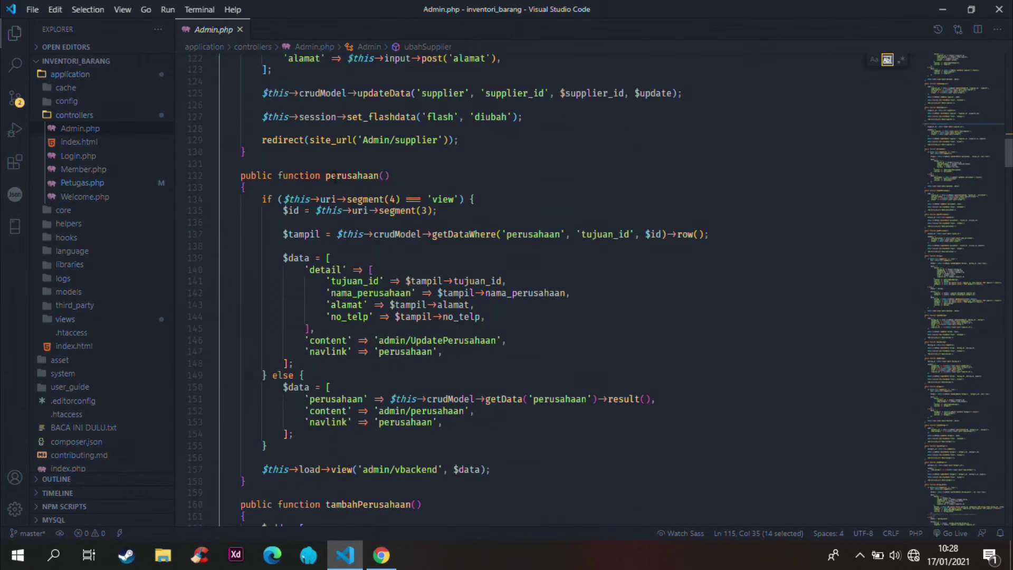
{"action": "left_click_drag", "start_coordinate": [325, 176], "coordinate": [398, 176]}
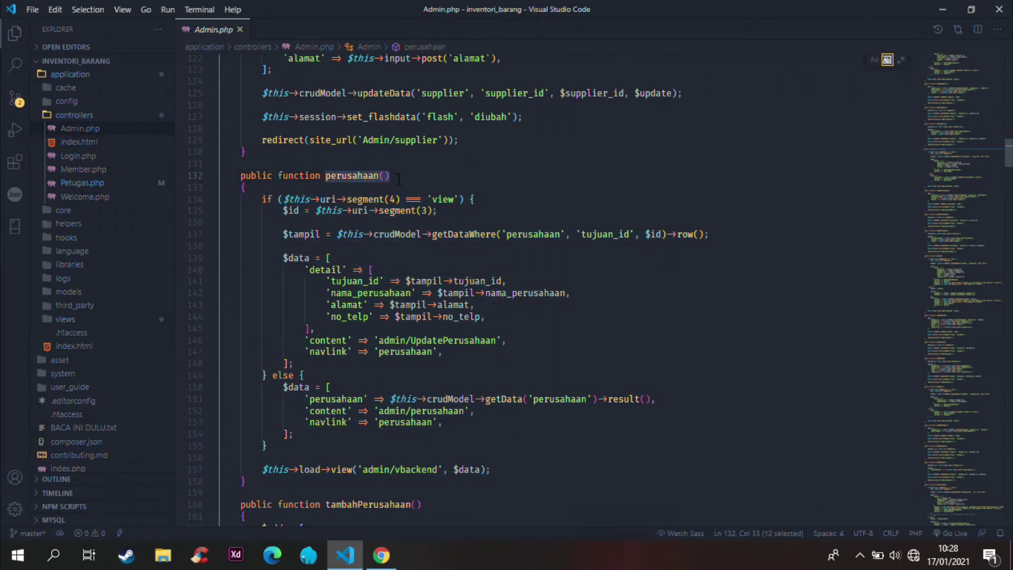
{"action": "left_click_drag", "start_coordinate": [285, 210], "coordinate": [496, 365]}
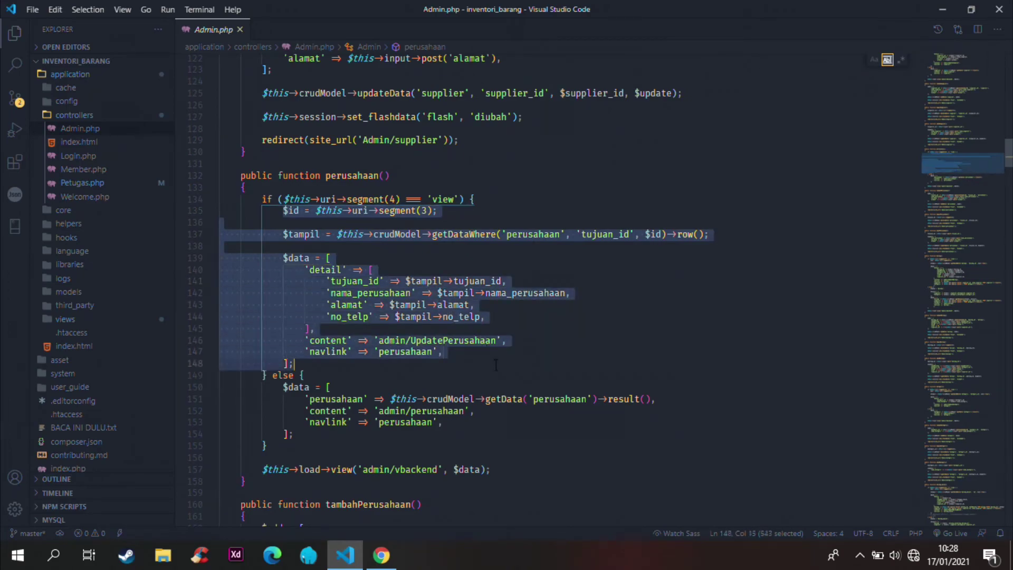
{"action": "left_click_drag", "start_coordinate": [458, 426], "coordinate": [312, 400]}
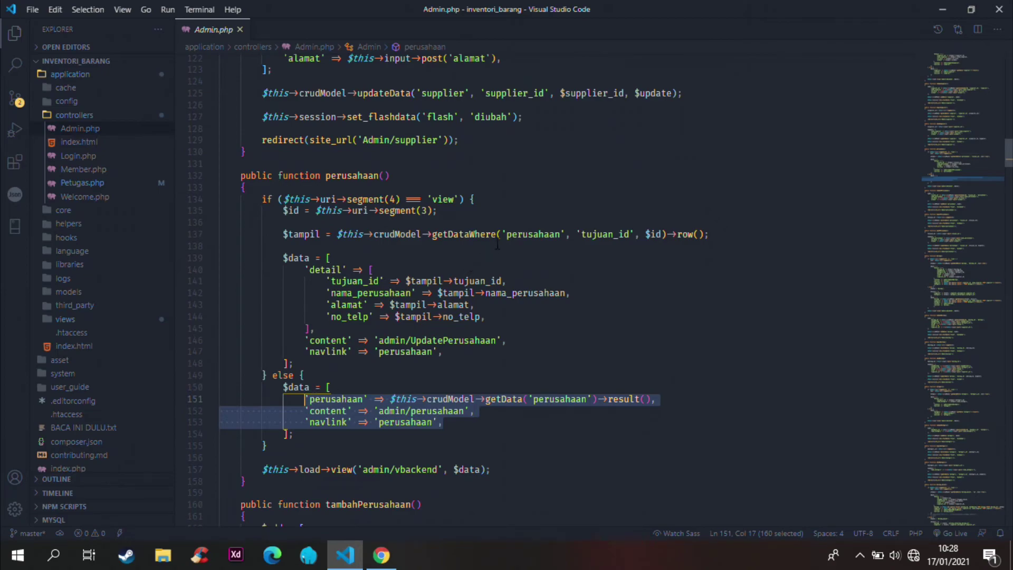
{"action": "scroll", "coordinate": [580, 283], "scroll_direction": "down", "scroll_amount": 6}
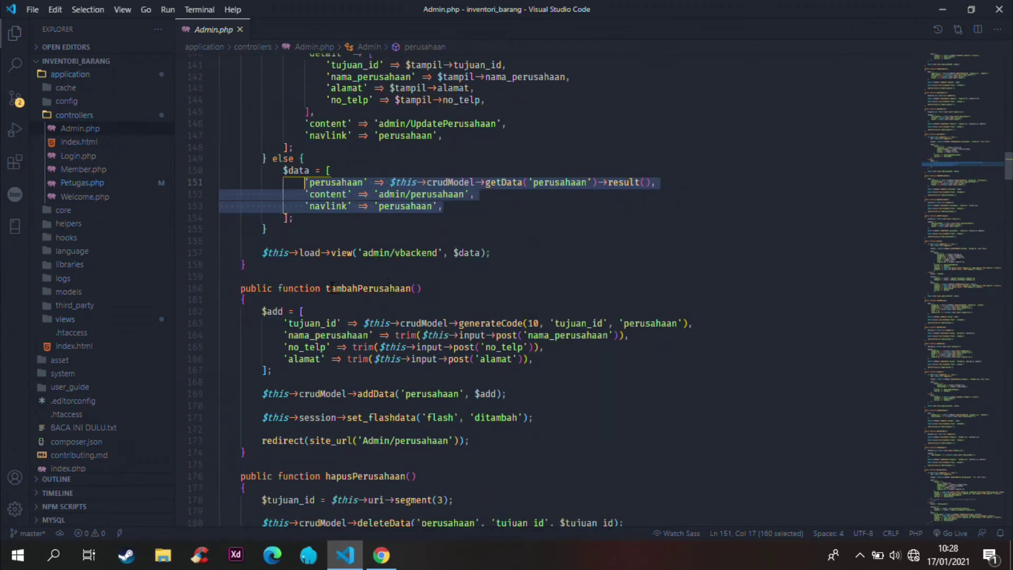
{"action": "double_click", "coordinate": [332, 288]}
{"action": "scroll", "coordinate": [374, 312], "scroll_direction": "down", "scroll_amount": 4}
{"action": "scroll", "coordinate": [374, 311], "scroll_direction": "down", "scroll_amount": 5}
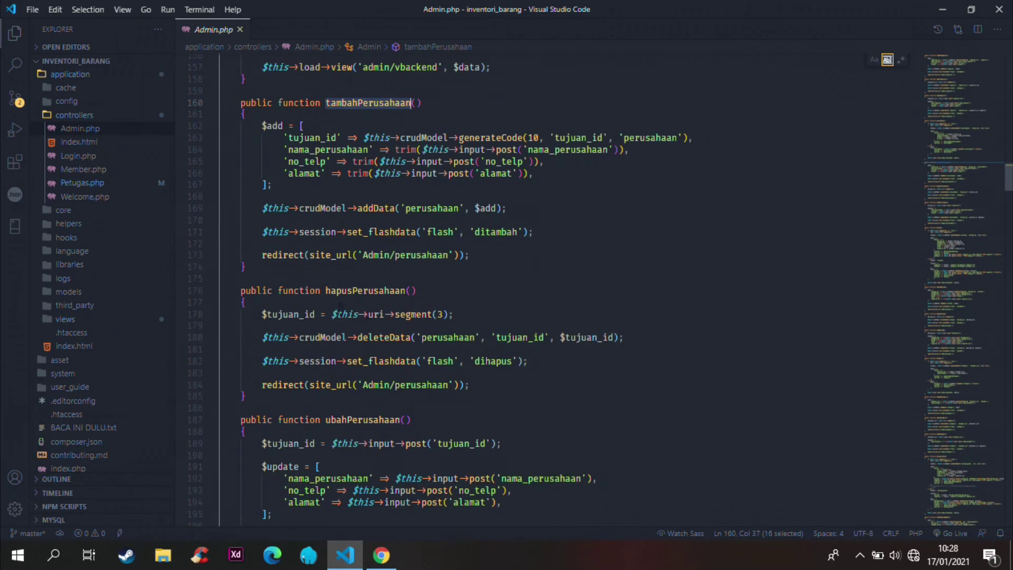
{"action": "scroll", "coordinate": [373, 335], "scroll_direction": "down", "scroll_amount": 6}
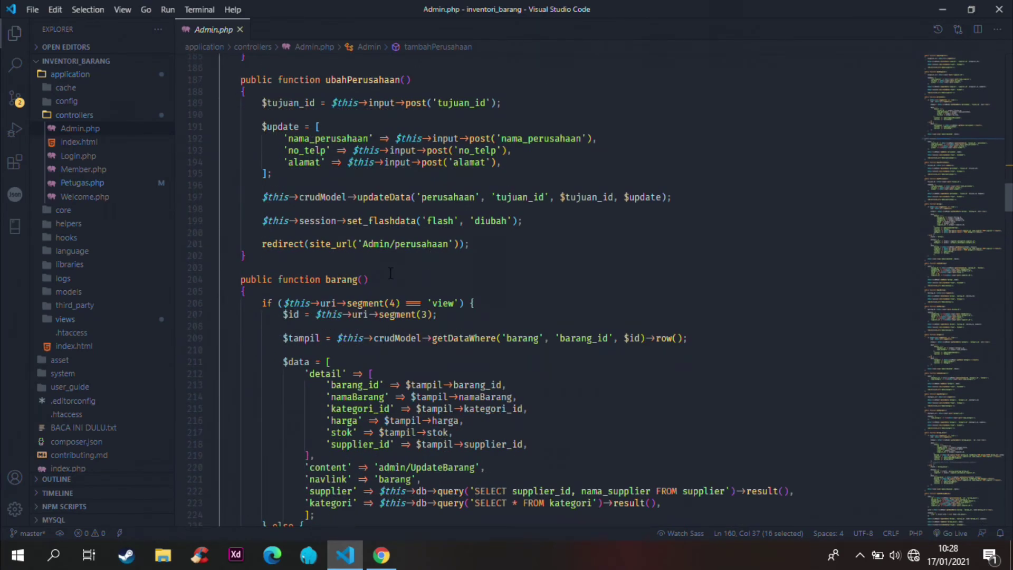
{"action": "left_click_drag", "start_coordinate": [326, 280], "coordinate": [358, 280]}
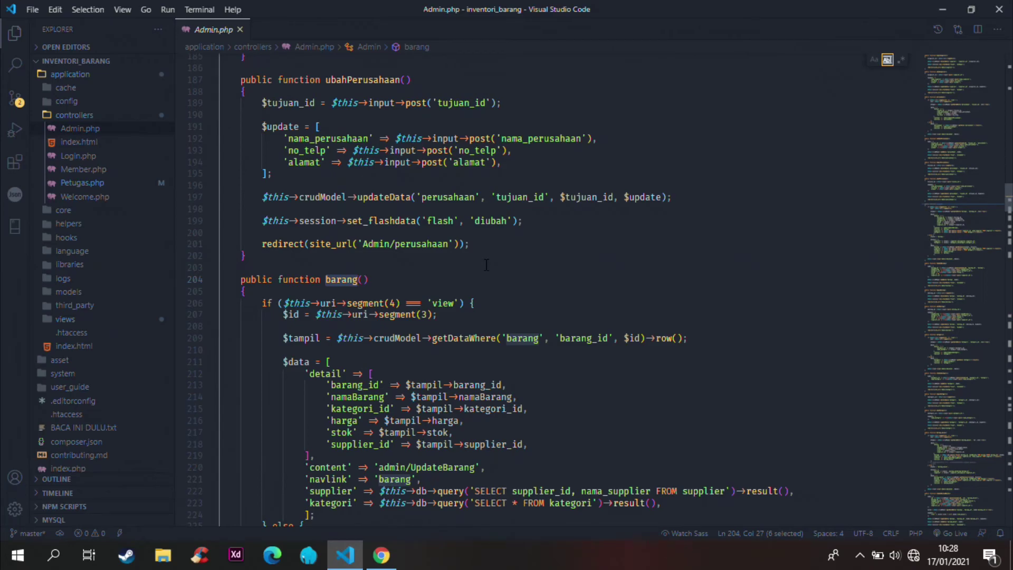
{"action": "scroll", "coordinate": [486, 265], "scroll_direction": "down", "scroll_amount": 4}
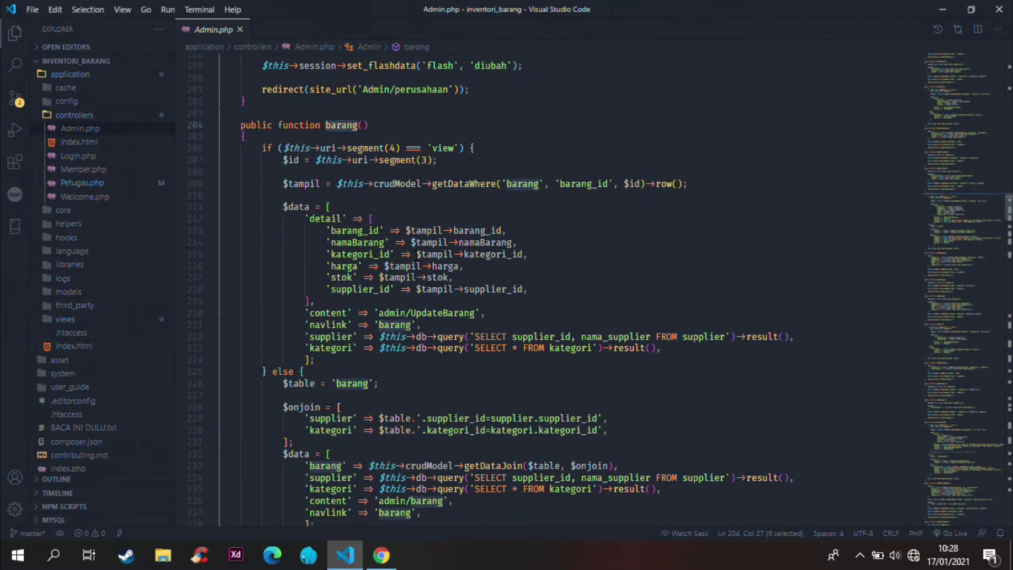
{"action": "scroll", "coordinate": [446, 248], "scroll_direction": "down", "scroll_amount": 1}
{"action": "scroll", "coordinate": [444, 245], "scroll_direction": "down", "scroll_amount": 1}
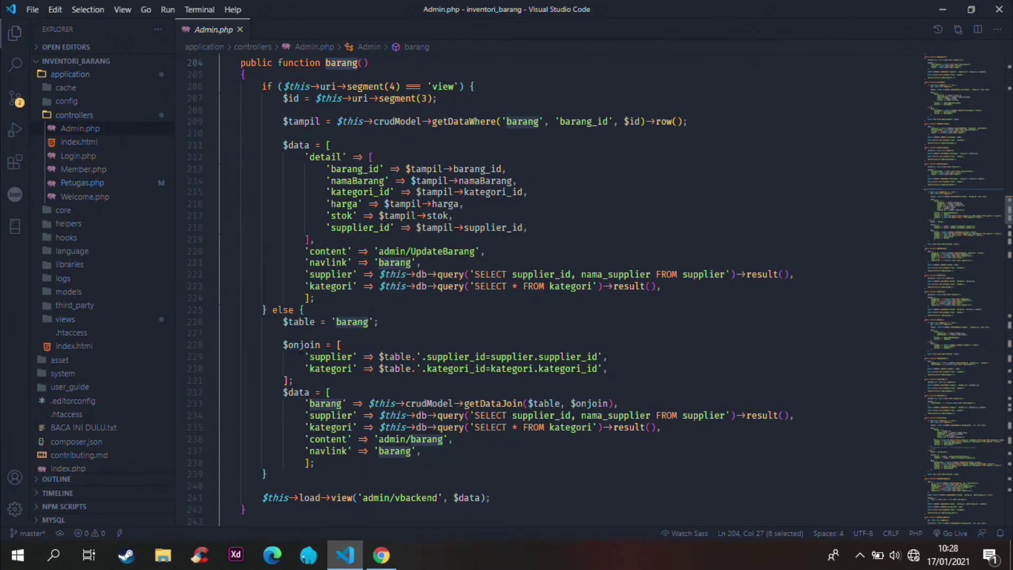
{"action": "left_click_drag", "start_coordinate": [285, 345], "coordinate": [620, 403]}
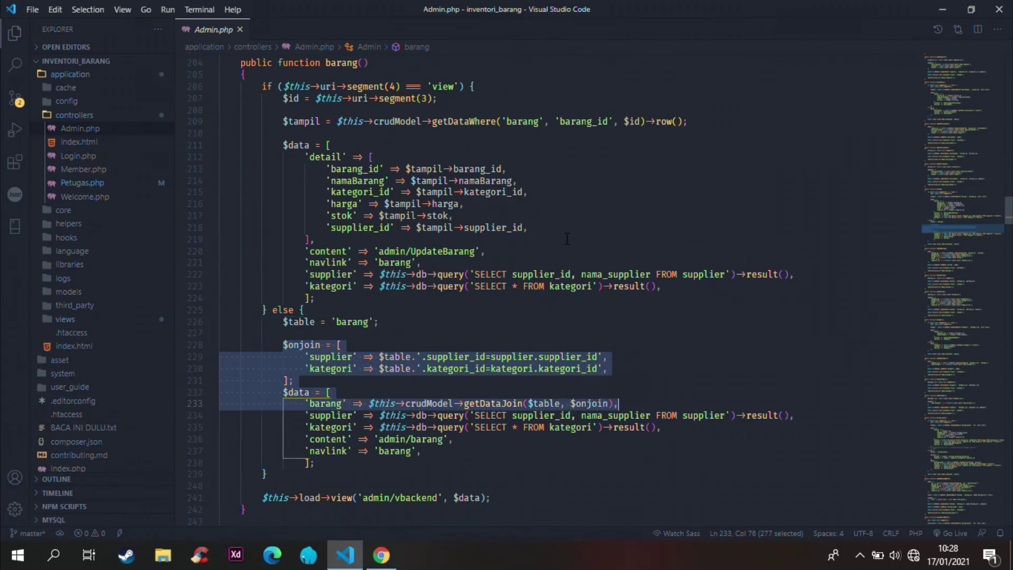
{"action": "scroll", "coordinate": [457, 196], "scroll_direction": "down", "scroll_amount": 10}
{"action": "scroll", "coordinate": [458, 196], "scroll_direction": "down", "scroll_amount": 5}
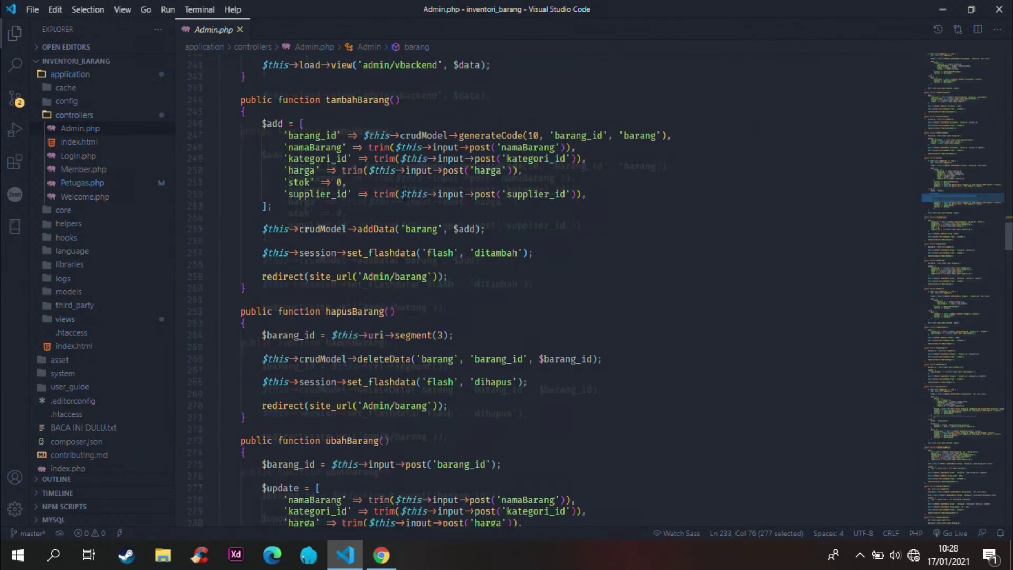
{"action": "left_click", "coordinate": [374, 218]}
{"action": "double_click", "coordinate": [373, 218]}
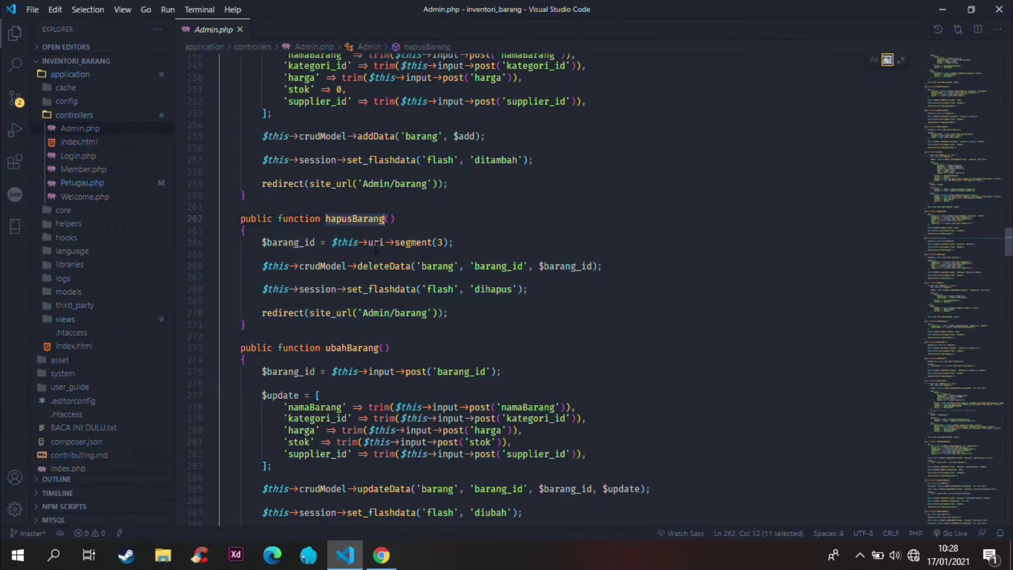
{"action": "scroll", "coordinate": [375, 247], "scroll_direction": "down", "scroll_amount": 6}
{"action": "scroll", "coordinate": [374, 268], "scroll_direction": "down", "scroll_amount": 13}
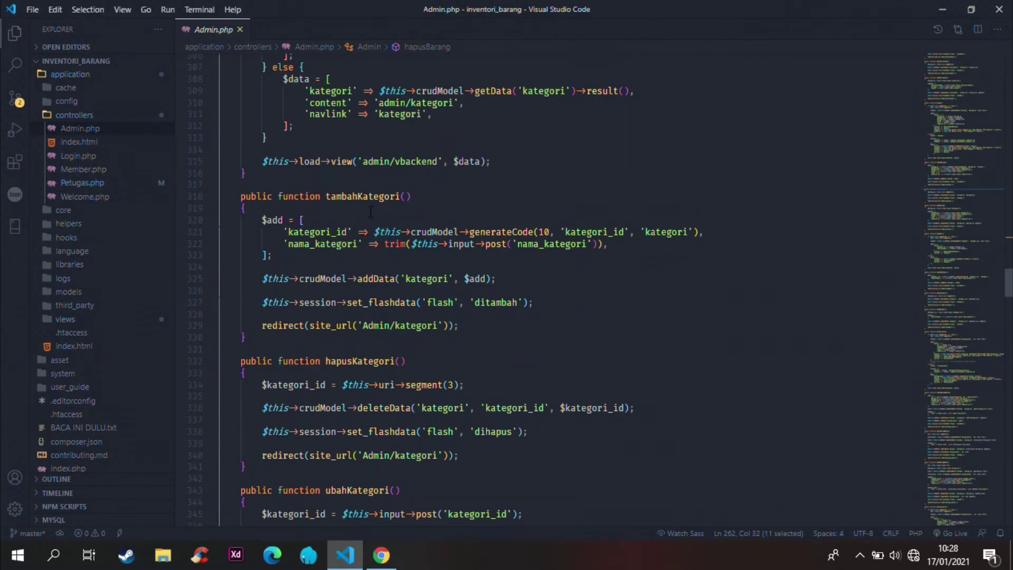
{"action": "scroll", "coordinate": [372, 205], "scroll_direction": "down", "scroll_amount": 5}
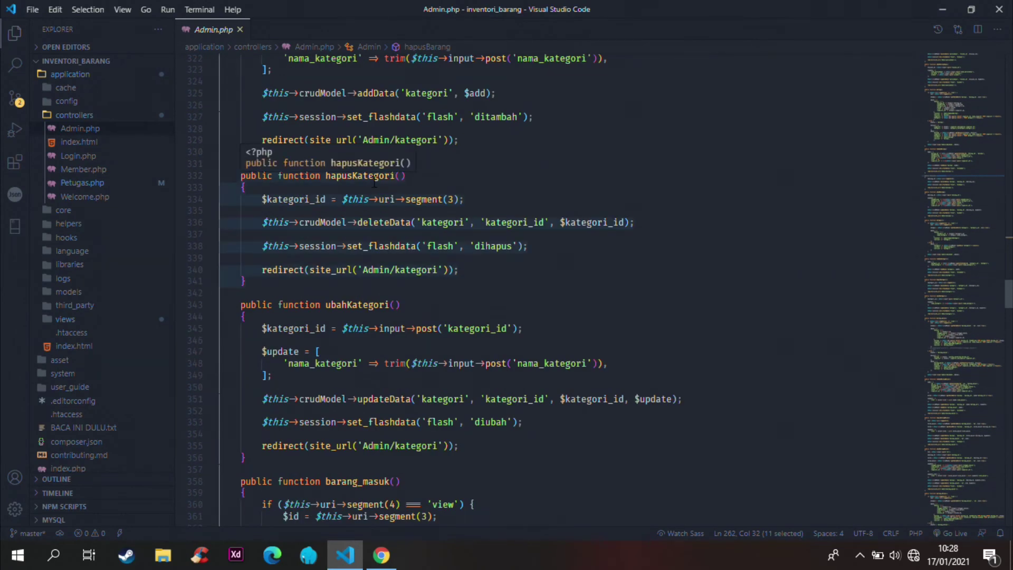
{"action": "scroll", "coordinate": [374, 182], "scroll_direction": "down", "scroll_amount": 3}
{"action": "scroll", "coordinate": [373, 216], "scroll_direction": "down", "scroll_amount": 5}
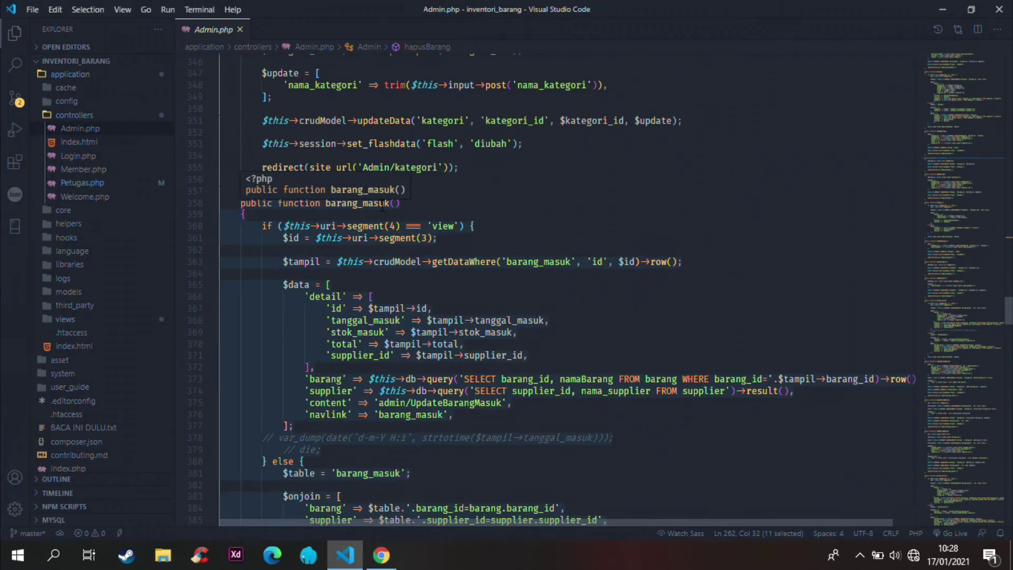
{"action": "scroll", "coordinate": [381, 209], "scroll_direction": "down", "scroll_amount": 12}
{"action": "scroll", "coordinate": [383, 232], "scroll_direction": "down", "scroll_amount": 7}
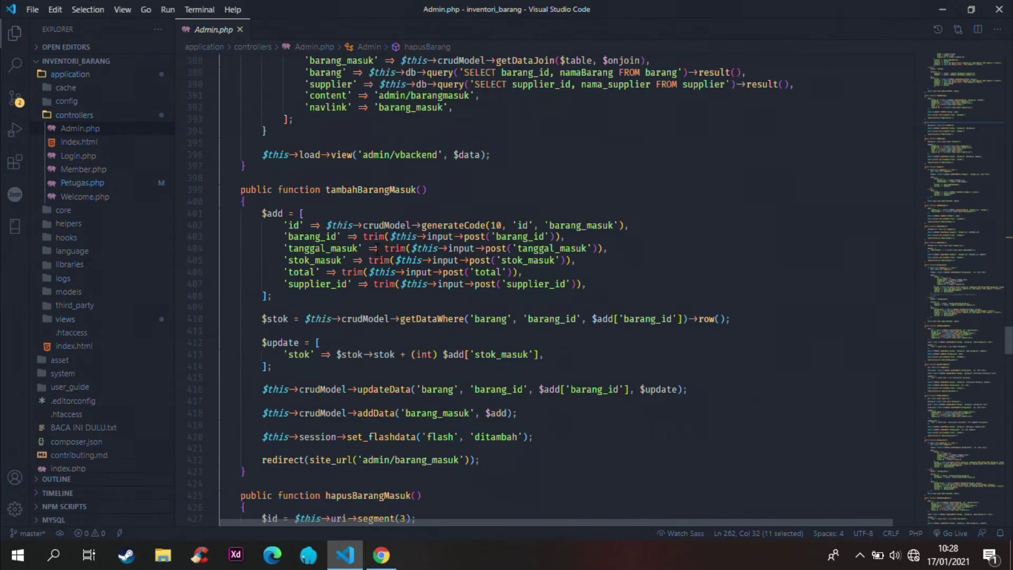
{"action": "scroll", "coordinate": [382, 302], "scroll_direction": "down", "scroll_amount": 8}
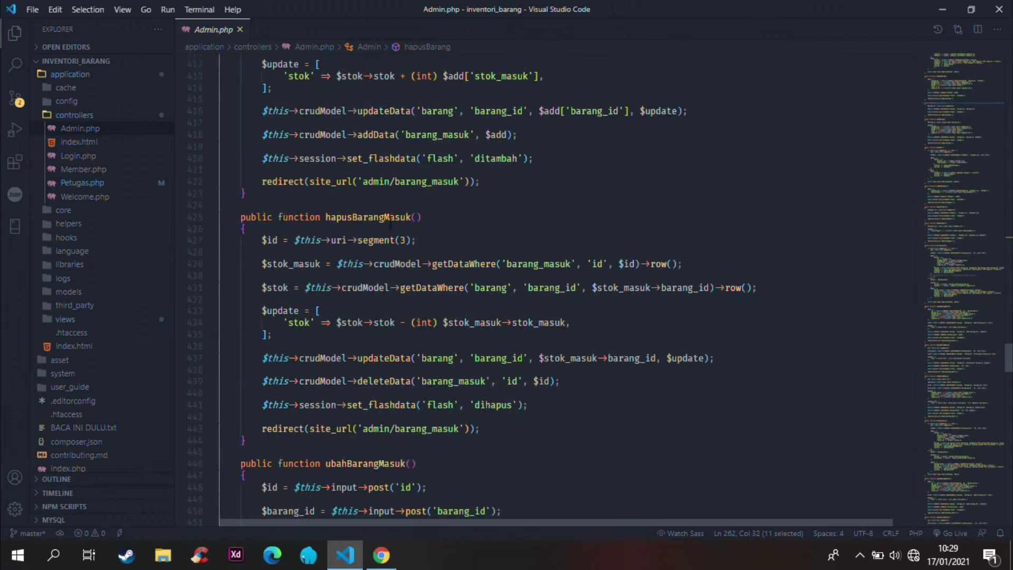
{"action": "scroll", "coordinate": [380, 259], "scroll_direction": "down", "scroll_amount": 11}
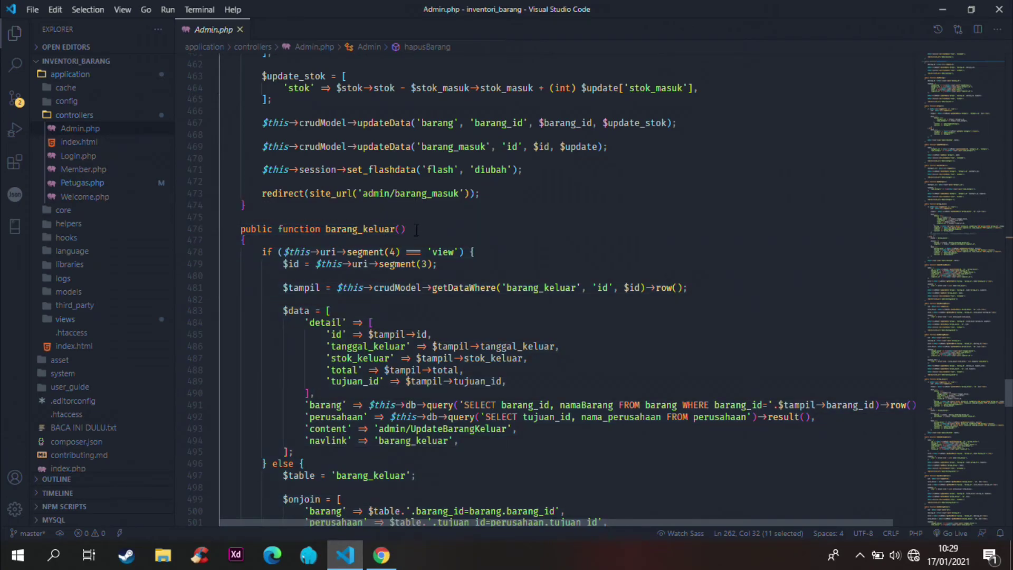
{"action": "scroll", "coordinate": [426, 218], "scroll_direction": "down", "scroll_amount": 4}
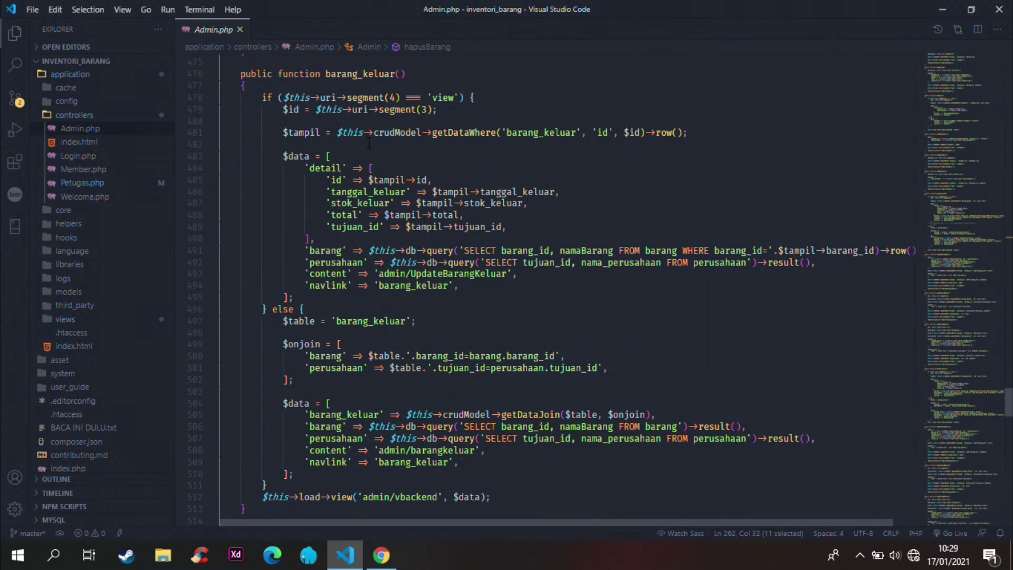
{"action": "scroll", "coordinate": [368, 146], "scroll_direction": "down", "scroll_amount": 3}
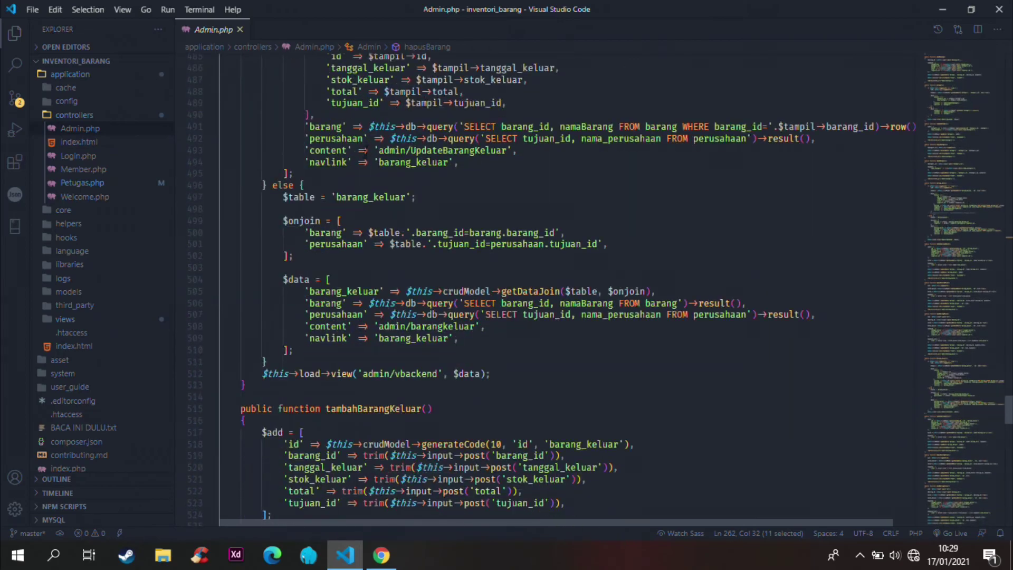
{"action": "scroll", "coordinate": [358, 157], "scroll_direction": "down", "scroll_amount": 6}
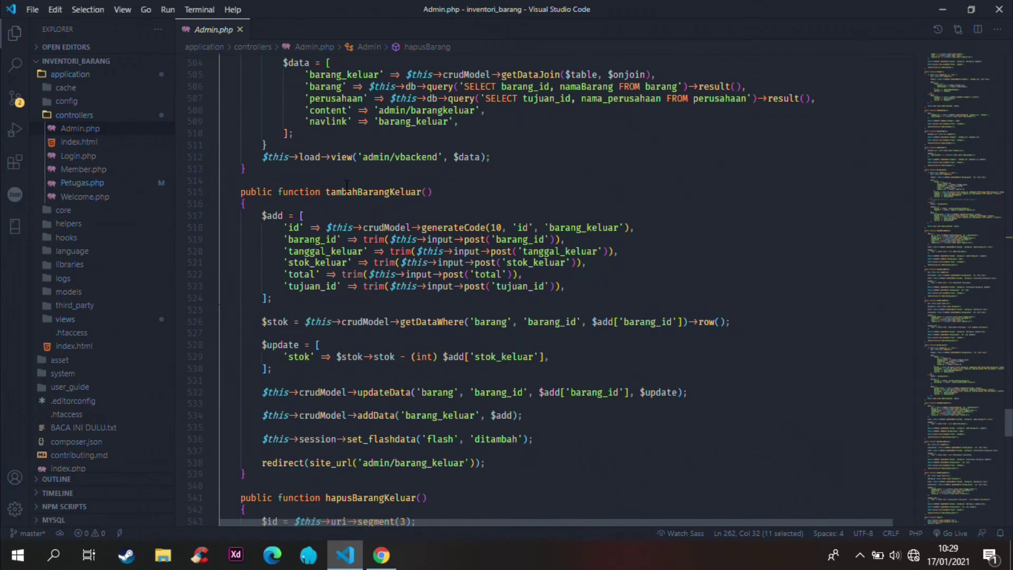
{"action": "scroll", "coordinate": [349, 191], "scroll_direction": "down", "scroll_amount": 1}
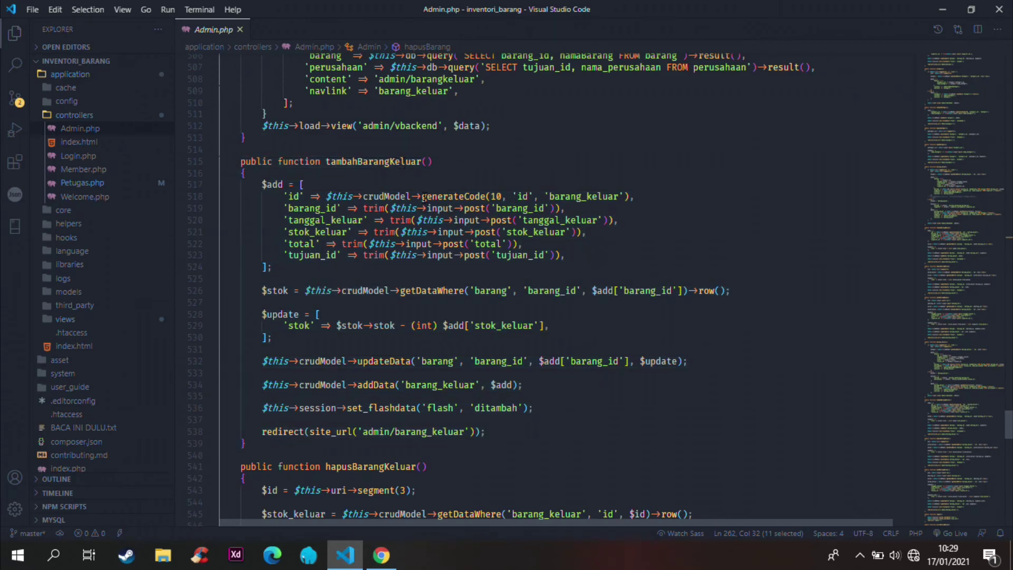
{"action": "scroll", "coordinate": [425, 200], "scroll_direction": "down", "scroll_amount": 9}
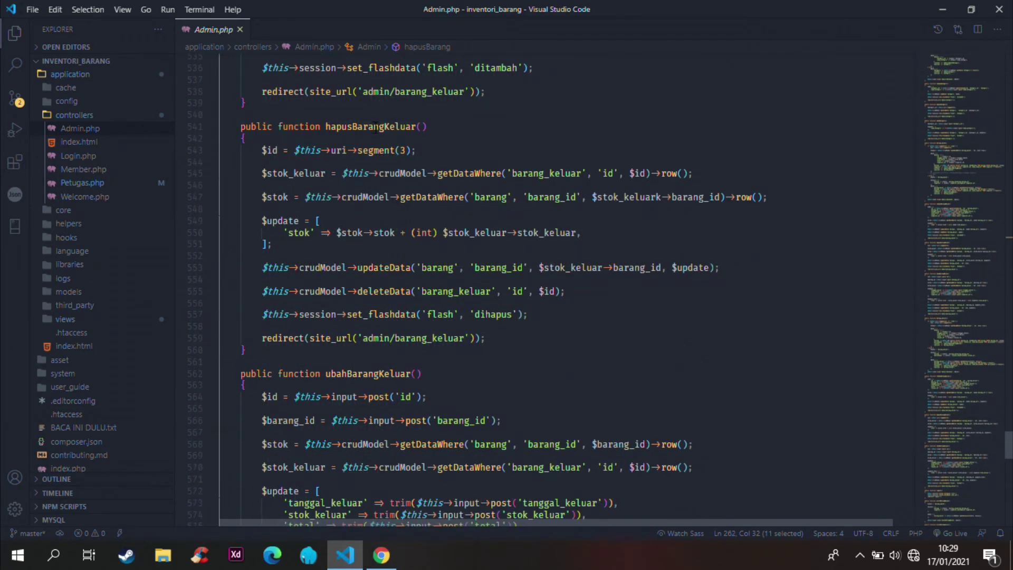
{"action": "scroll", "coordinate": [375, 126], "scroll_direction": "down", "scroll_amount": 6}
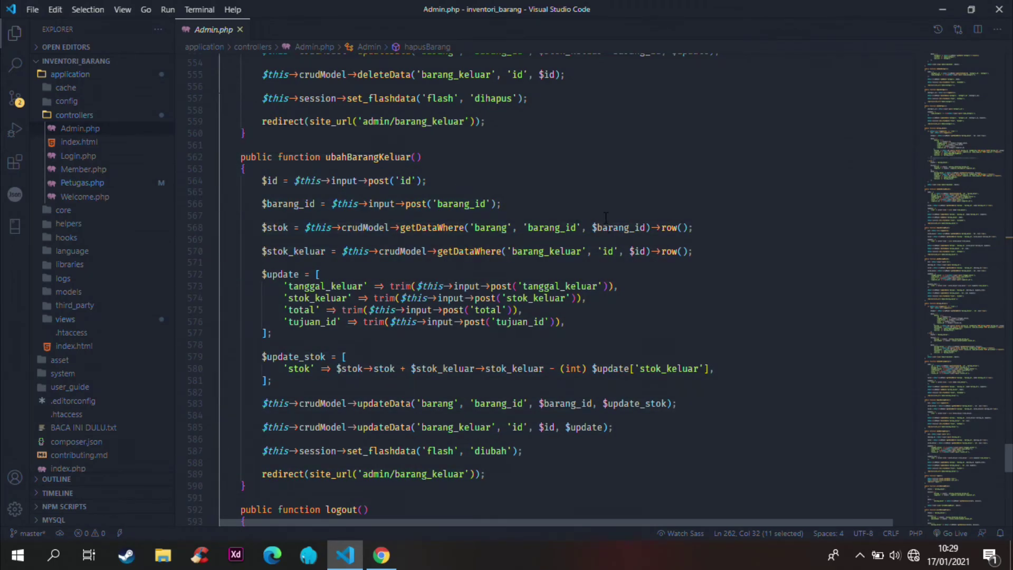
{"action": "scroll", "coordinate": [606, 218], "scroll_direction": "down", "scroll_amount": 9}
{"action": "left_click", "coordinate": [304, 258]}
{"action": "scroll", "coordinate": [527, 236], "scroll_direction": "down", "scroll_amount": 6}
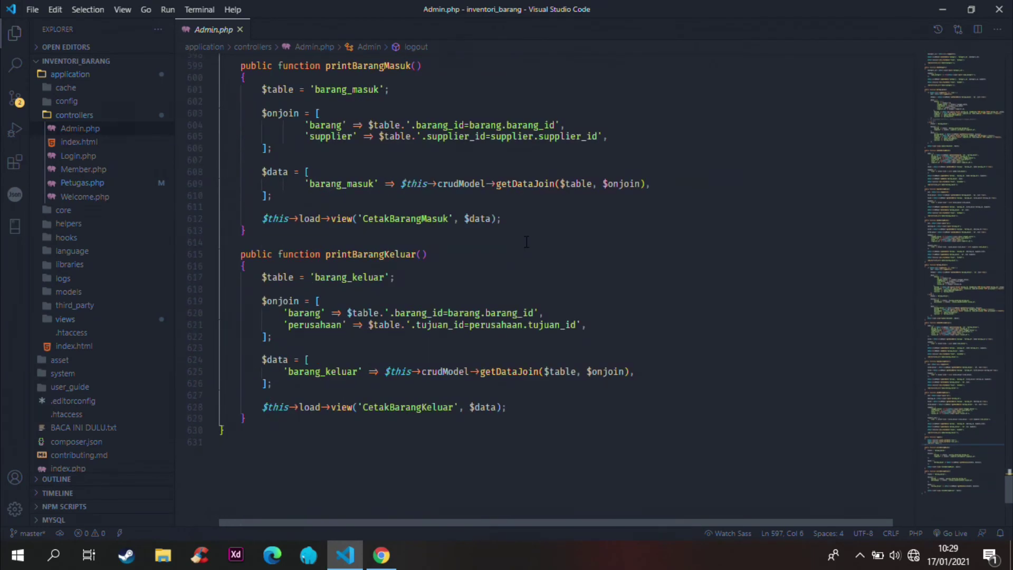
{"action": "scroll", "coordinate": [527, 239], "scroll_direction": "up", "scroll_amount": 2}
{"action": "left_click", "coordinate": [396, 128]}
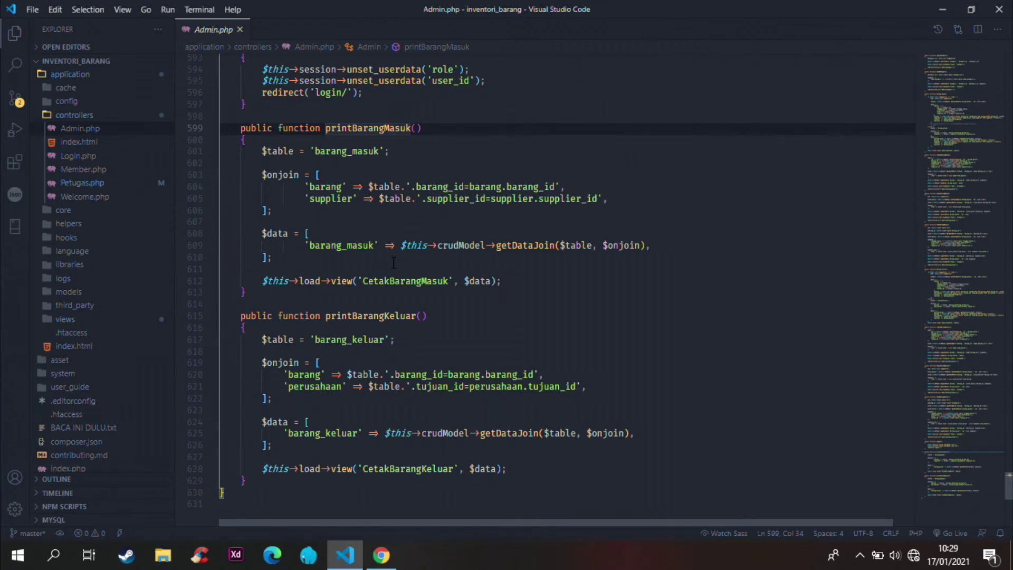
Step: Open Login.php and highlight the is_logged_in check and role-based redirect on lines 18–19
{"action": "left_click", "coordinate": [107, 157]}
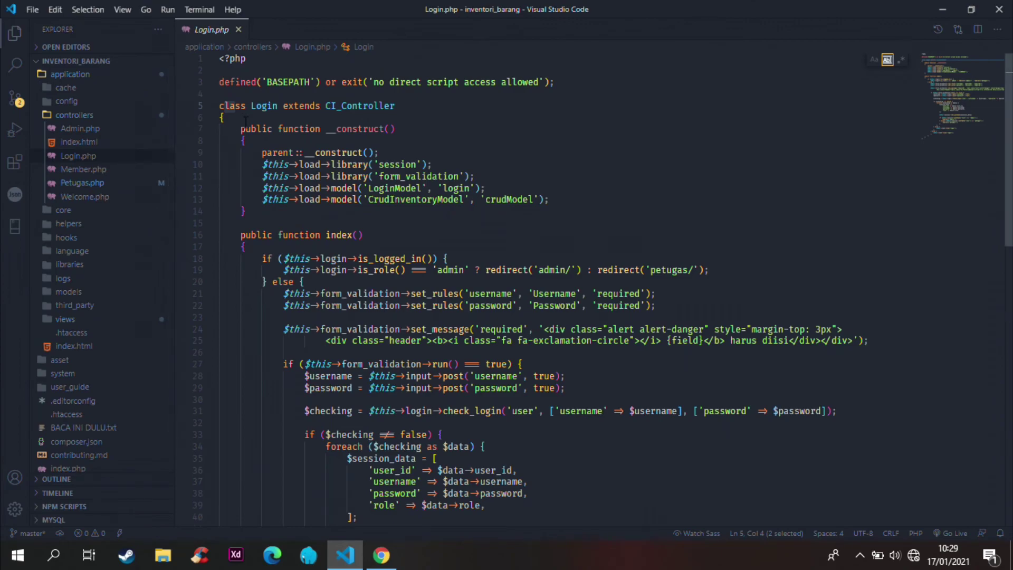
{"action": "scroll", "coordinate": [573, 203], "scroll_direction": "down", "scroll_amount": 3}
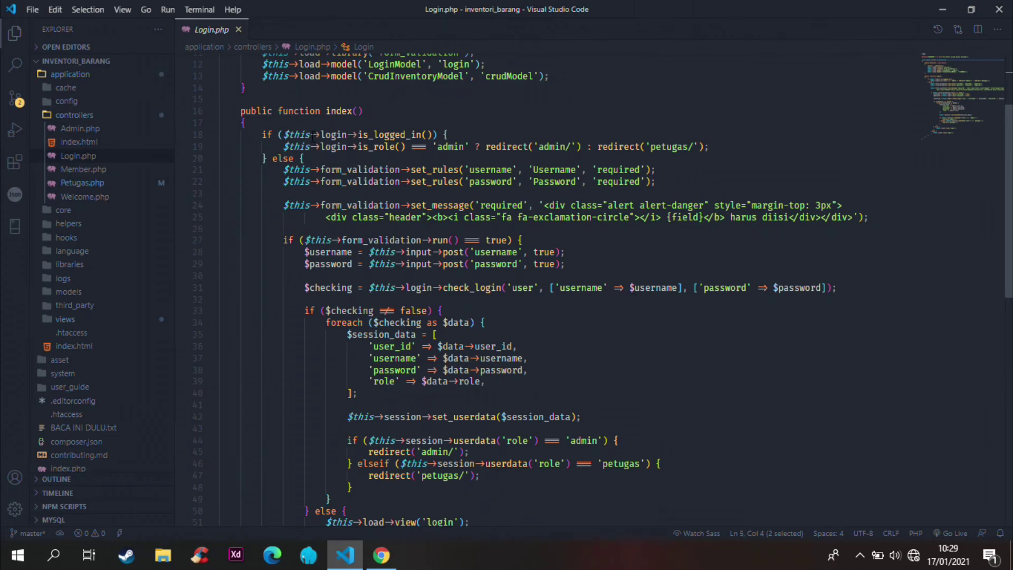
{"action": "left_click_drag", "start_coordinate": [321, 135], "coordinate": [437, 135]}
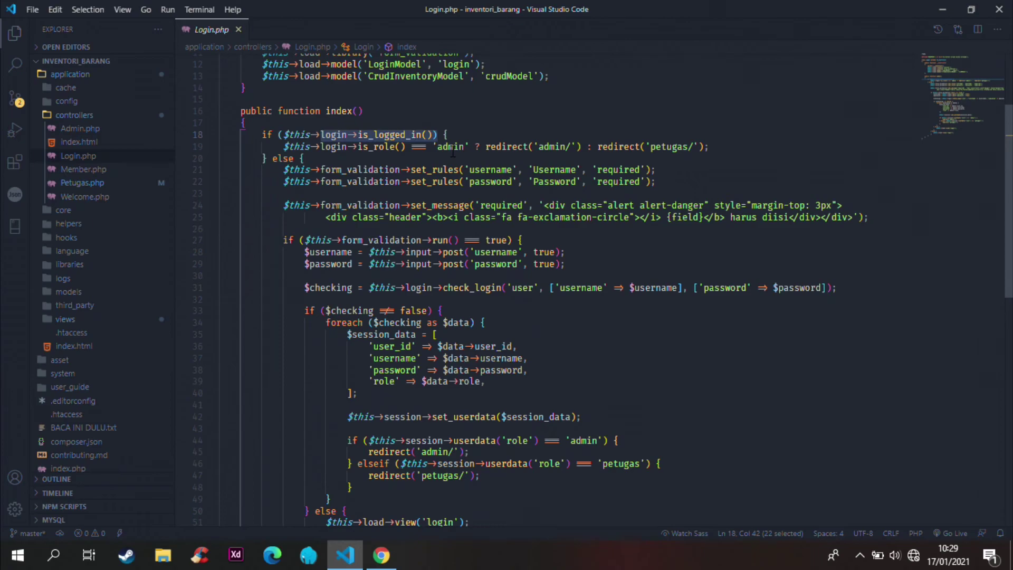
{"action": "left_click_drag", "start_coordinate": [737, 149], "coordinate": [284, 147]}
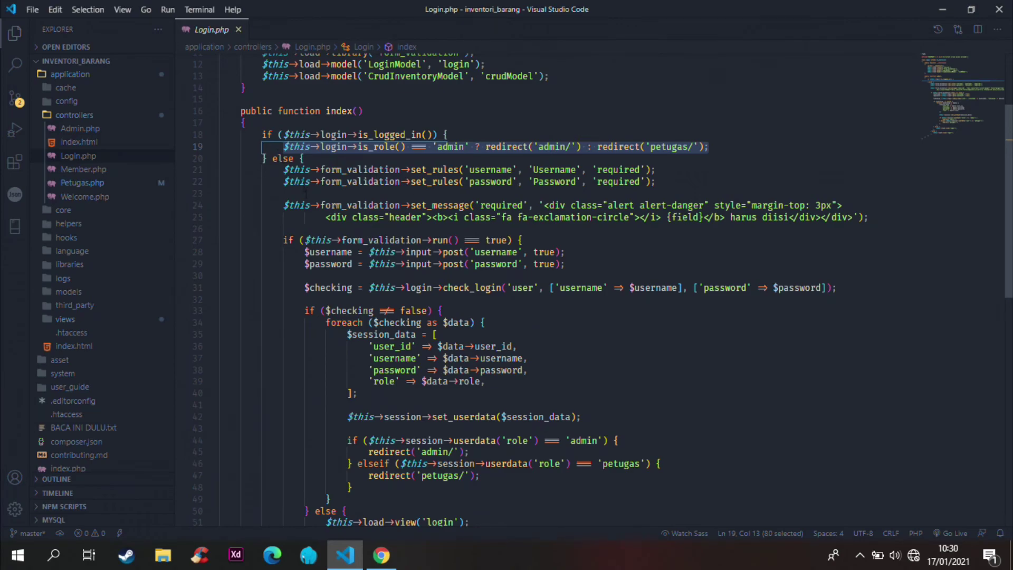
Step: Highlight Login.php's form validation and login-check block
{"action": "scroll", "coordinate": [322, 186], "scroll_direction": "down", "scroll_amount": 2}
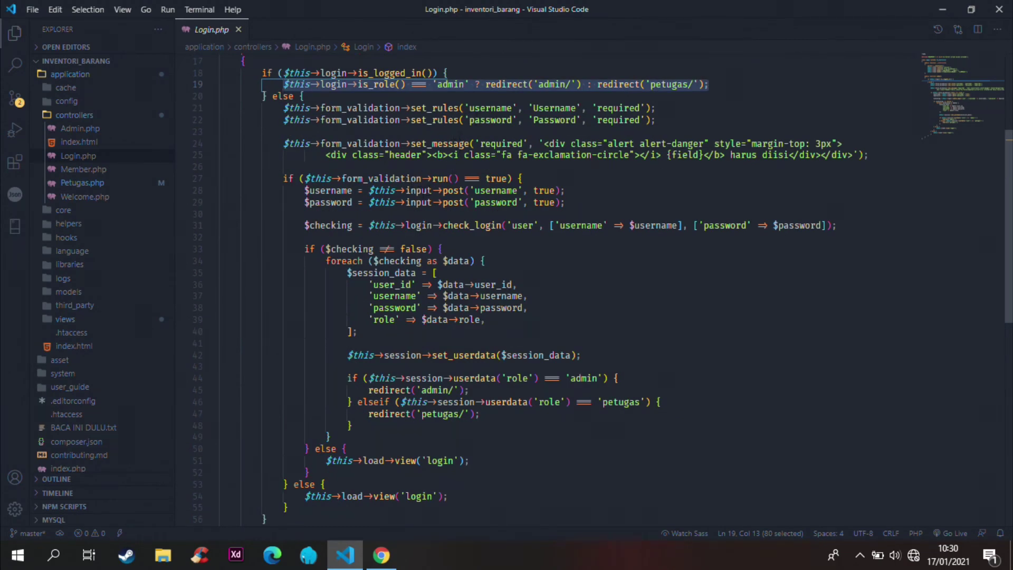
{"action": "left_click_drag", "start_coordinate": [299, 178], "coordinate": [556, 410]}
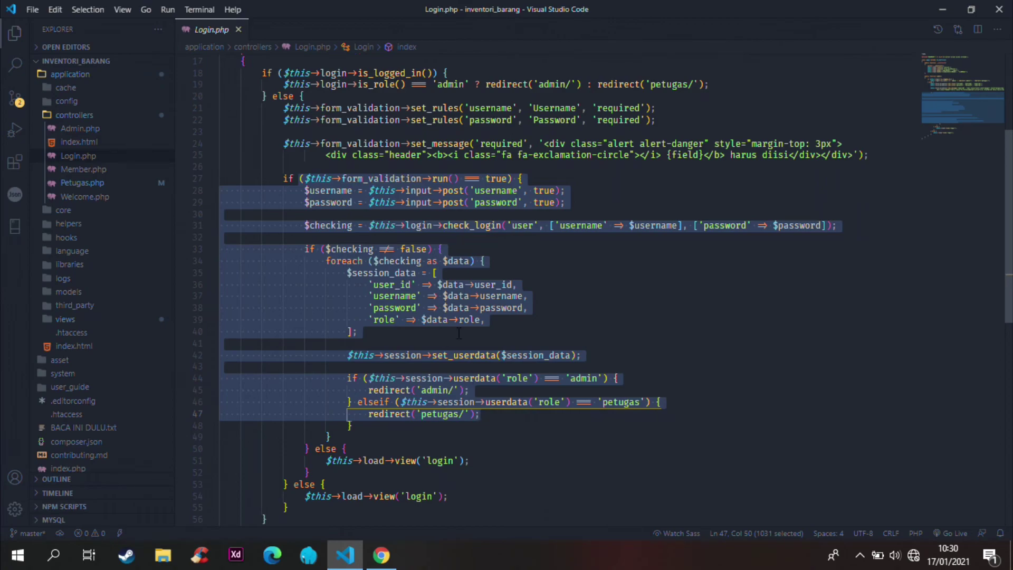
{"action": "scroll", "coordinate": [115, 188], "scroll_direction": "down", "scroll_amount": 1}
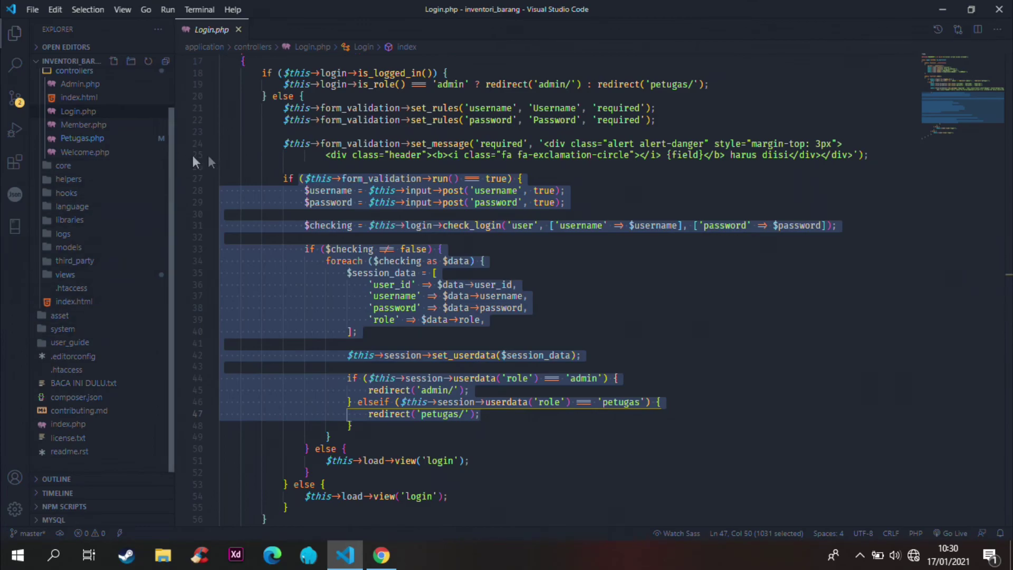
{"action": "scroll", "coordinate": [183, 155], "scroll_direction": "up", "scroll_amount": 3}
Step: Return to Admin.php and select hapusBarangKeluar from line 560 up to line 541
{"action": "left_click", "coordinate": [80, 84]}
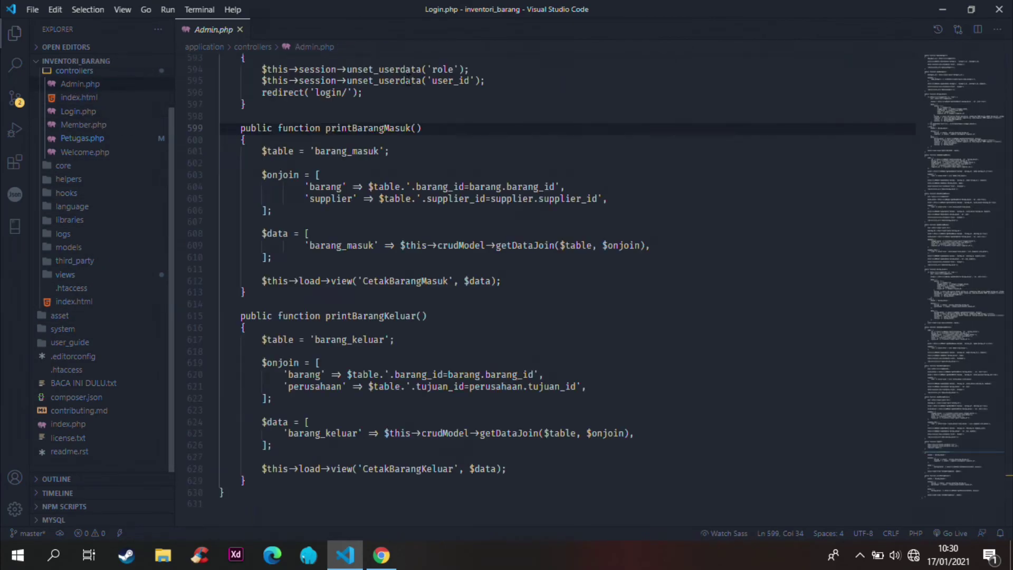
{"action": "scroll", "coordinate": [379, 191], "scroll_direction": "up", "scroll_amount": 15}
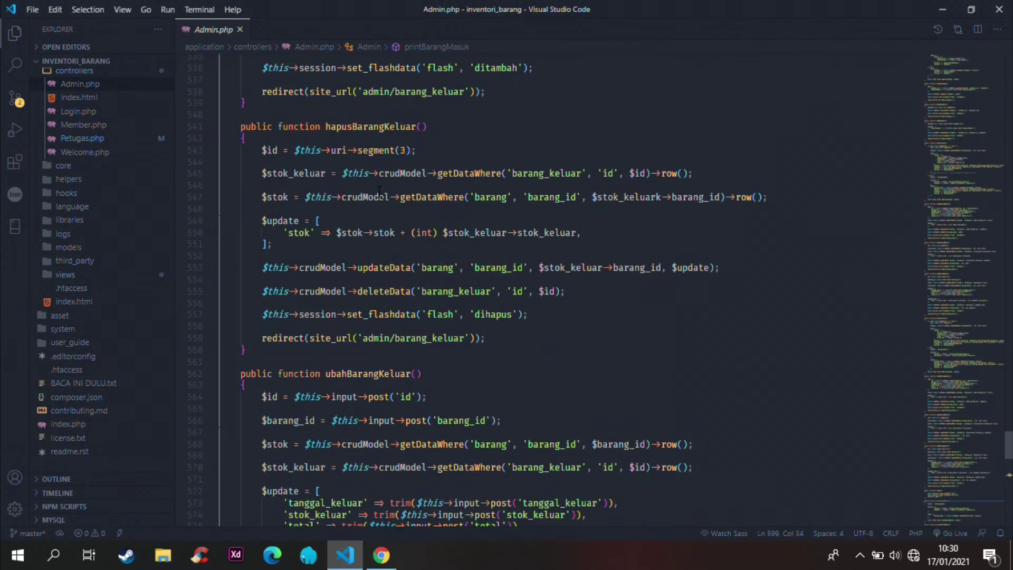
{"action": "scroll", "coordinate": [378, 191], "scroll_direction": "up", "scroll_amount": 5}
{"action": "scroll", "coordinate": [362, 241], "scroll_direction": "down", "scroll_amount": 3}
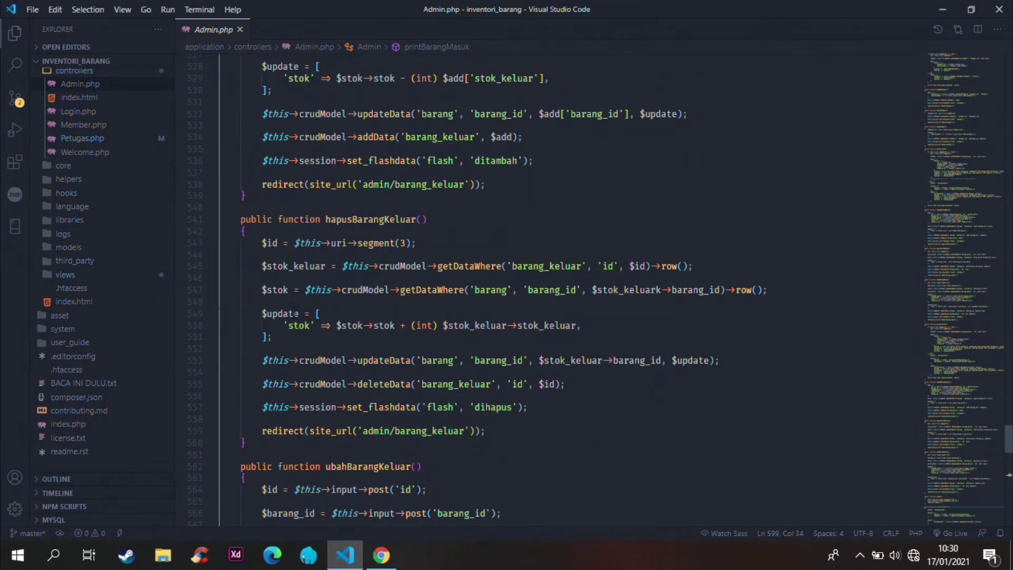
{"action": "left_click_drag", "start_coordinate": [268, 444], "coordinate": [240, 218]}
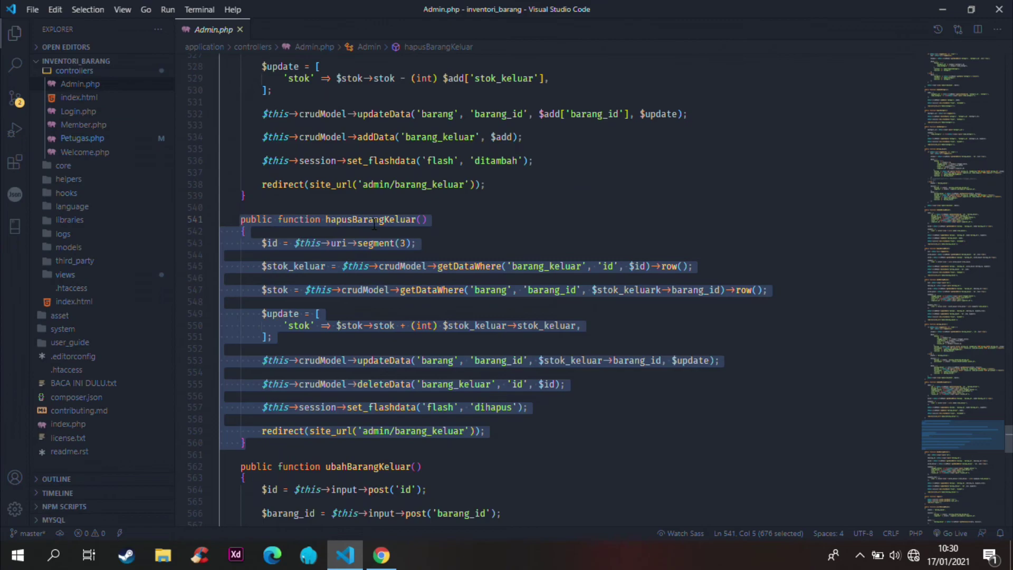
{"action": "scroll", "coordinate": [384, 221], "scroll_direction": "up", "scroll_amount": 6}
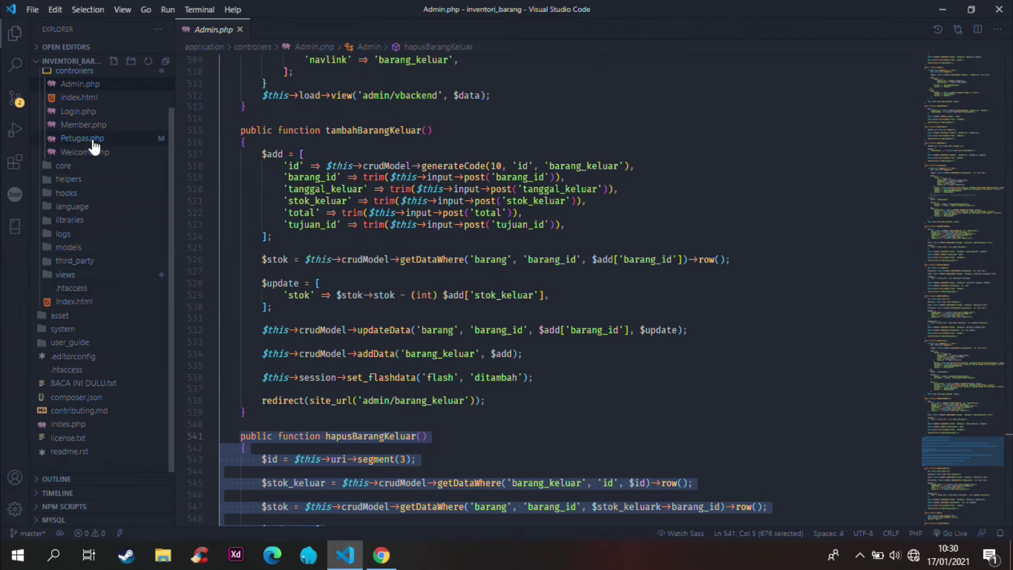
Step: Open CrudInventoryModel.php from the models folder and highlight the generateCode and addData functions
{"action": "left_click", "coordinate": [95, 251]}
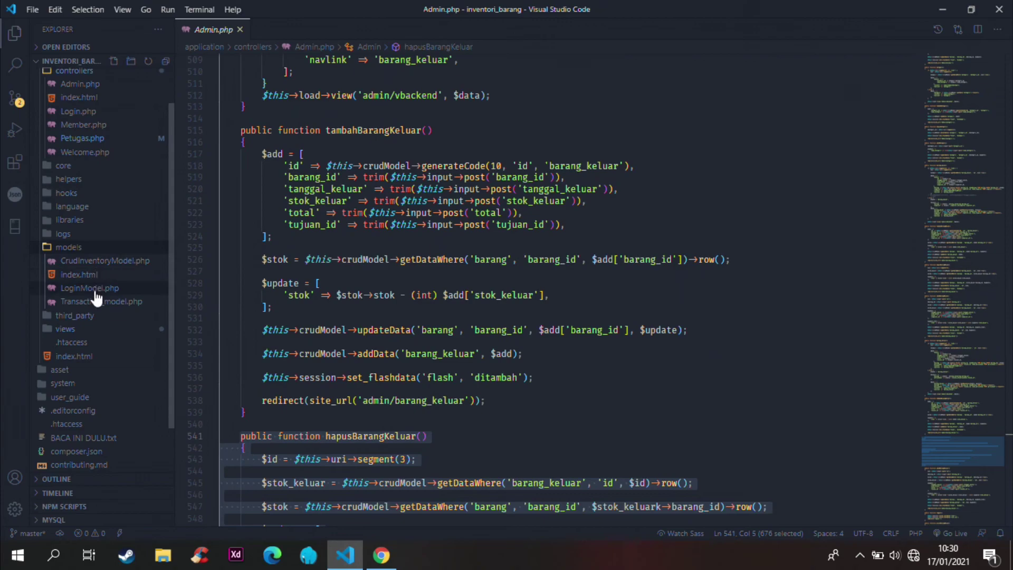
{"action": "left_click", "coordinate": [106, 262]}
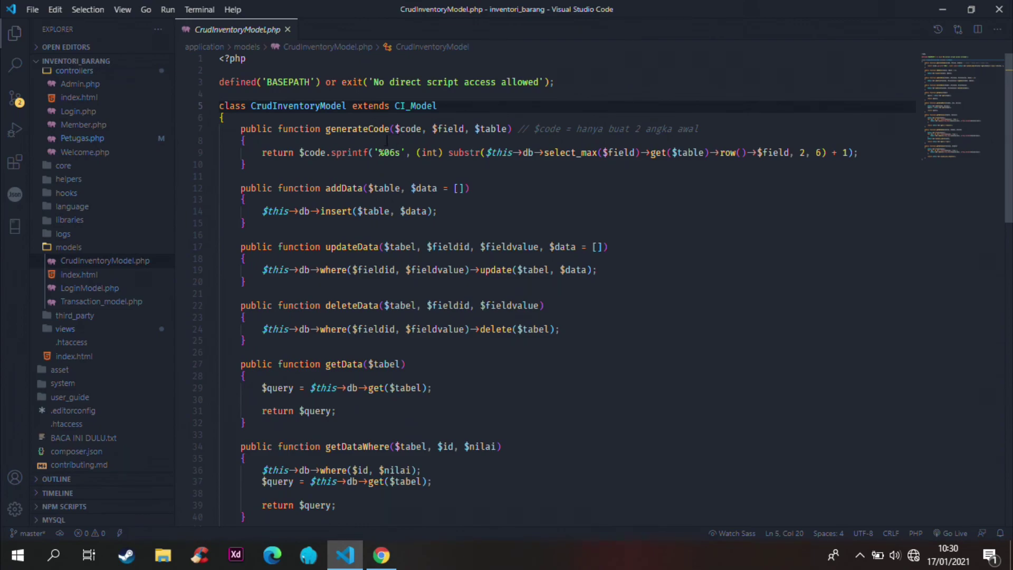
{"action": "double_click", "coordinate": [354, 129]}
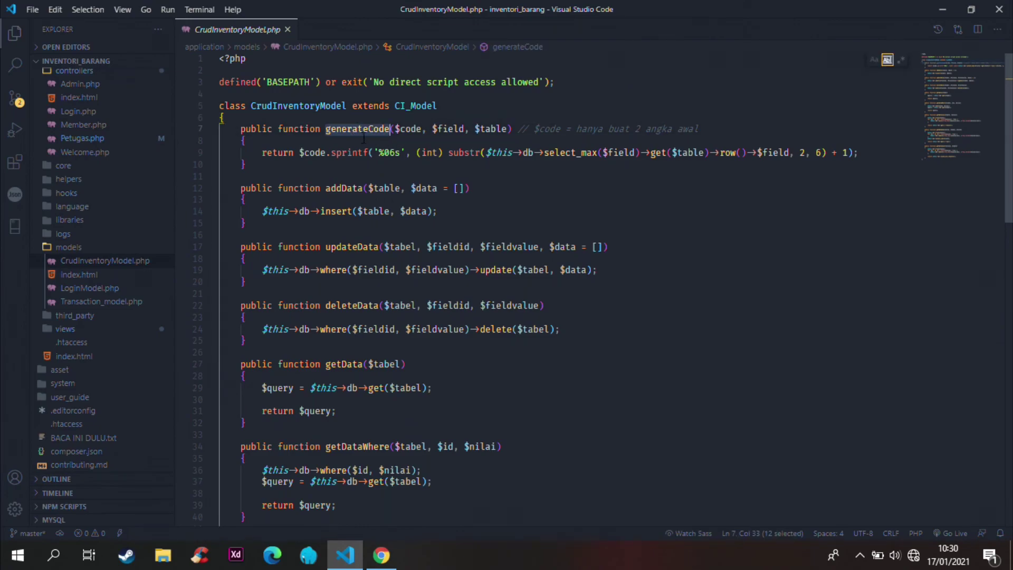
{"action": "left_click", "coordinate": [353, 189]}
{"action": "double_click", "coordinate": [353, 189]}
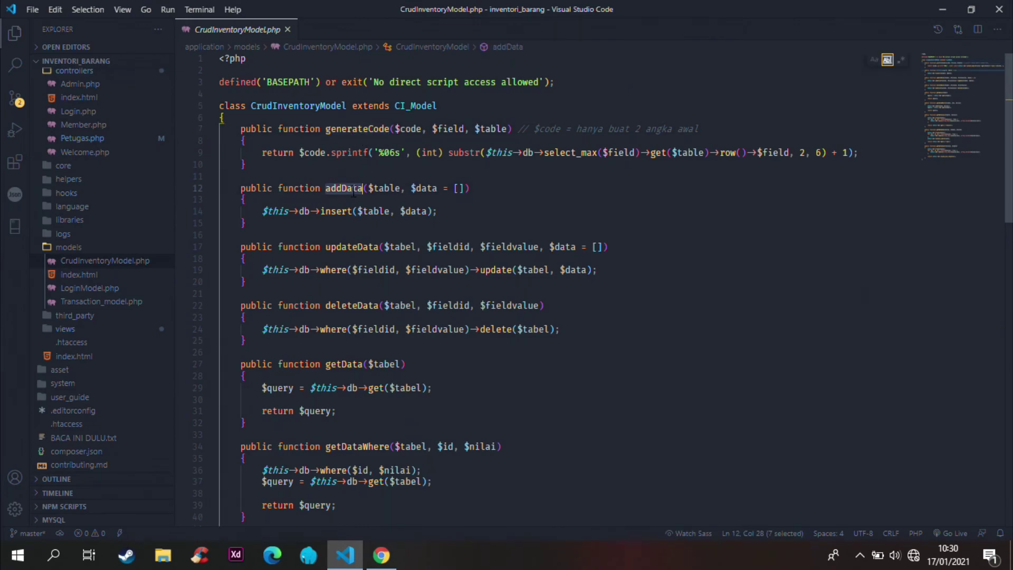
Step: Highlight the getDataJoin function further down, then open LoginModel.php
{"action": "scroll", "coordinate": [362, 252], "scroll_direction": "down", "scroll_amount": 4}
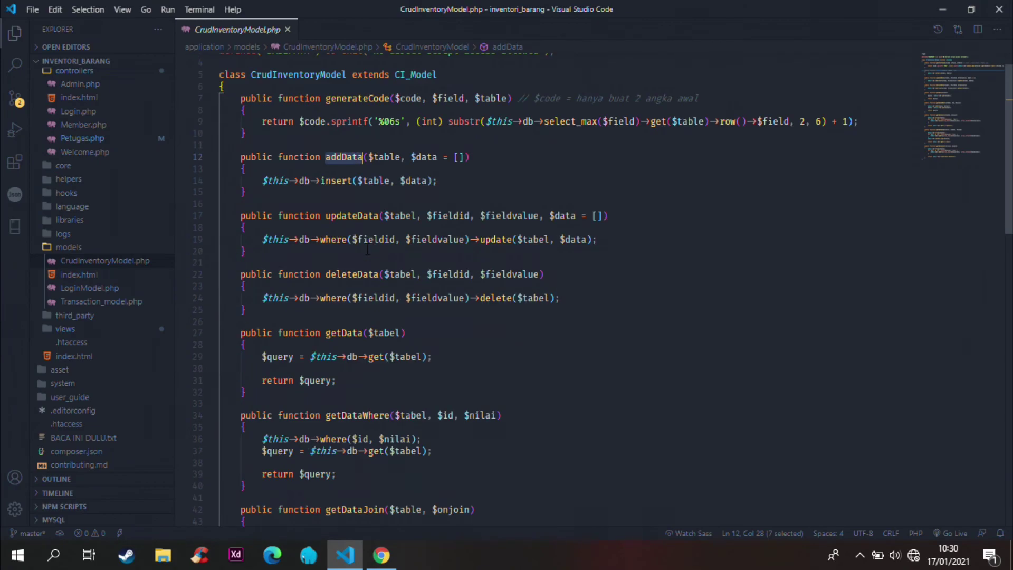
{"action": "scroll", "coordinate": [355, 215], "scroll_direction": "down", "scroll_amount": 3}
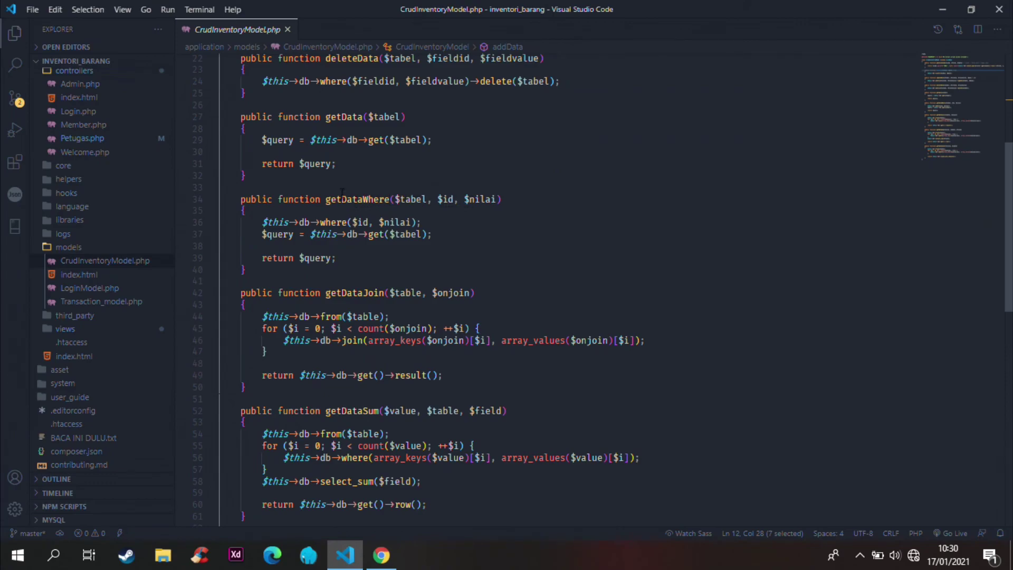
{"action": "double_click", "coordinate": [366, 293]}
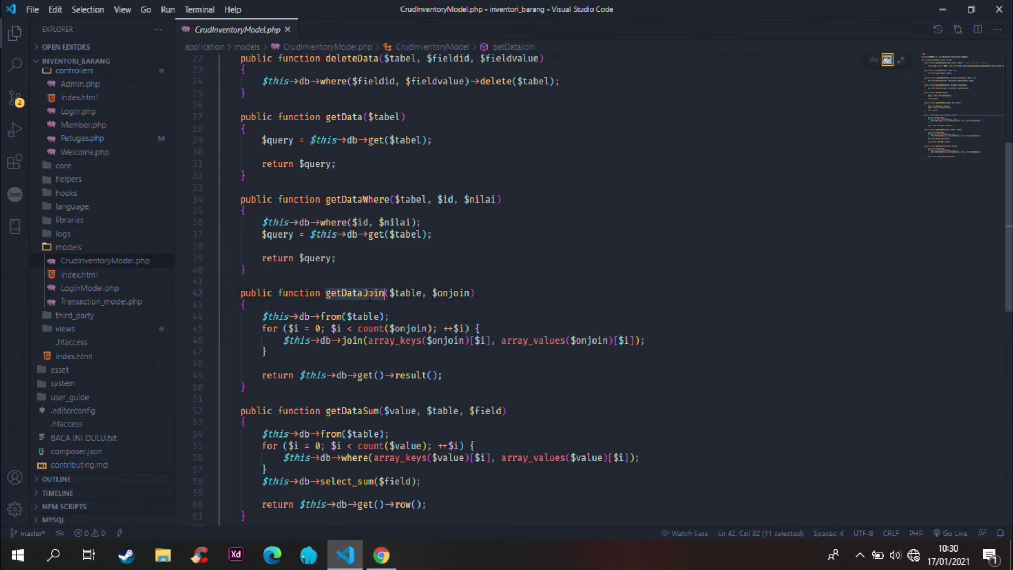
{"action": "scroll", "coordinate": [376, 296], "scroll_direction": "down", "scroll_amount": 1}
{"action": "scroll", "coordinate": [402, 240], "scroll_direction": "down", "scroll_amount": 3}
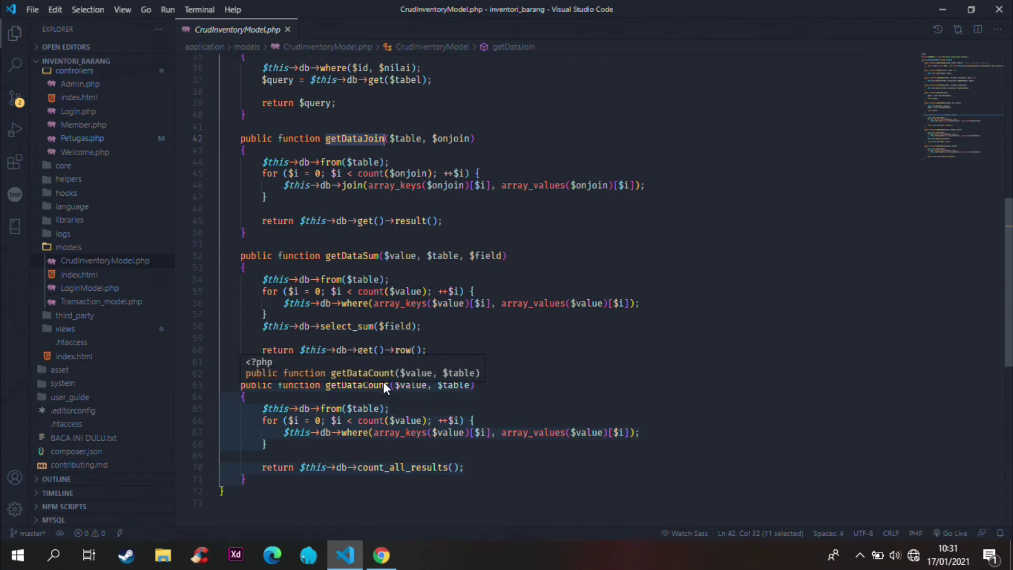
{"action": "left_click", "coordinate": [108, 288]}
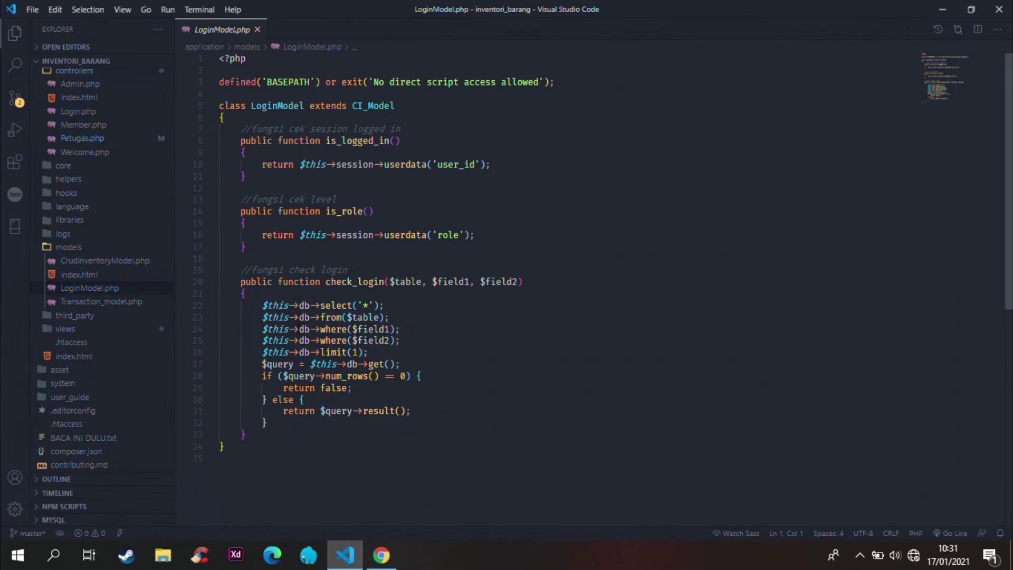
Step: Collapse the models and controllers folders and open views/admin/Barang.php
{"action": "left_click", "coordinate": [85, 247]}
{"action": "scroll", "coordinate": [90, 238], "scroll_direction": "up", "scroll_amount": 2}
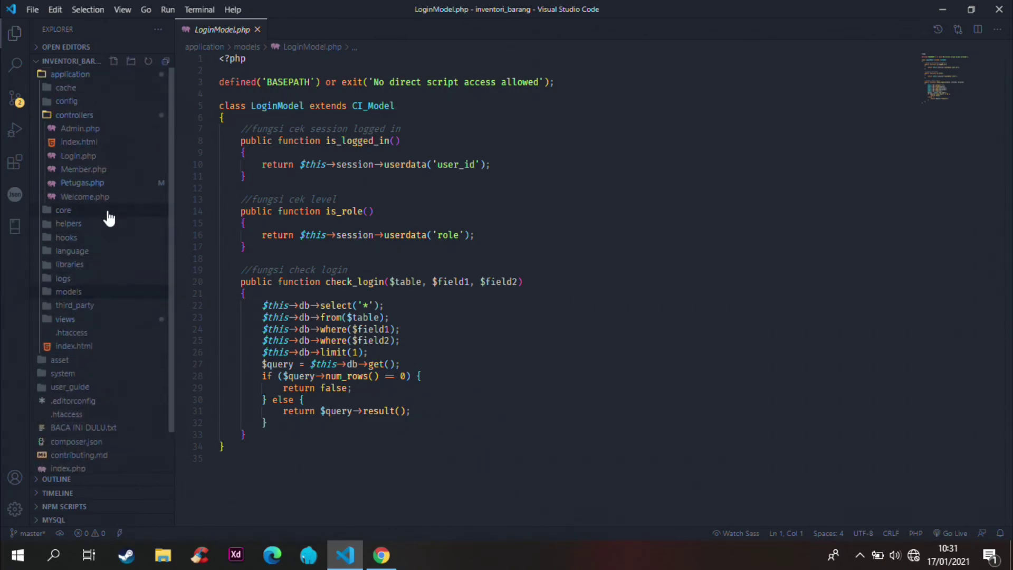
{"action": "left_click", "coordinate": [74, 117]}
{"action": "left_click", "coordinate": [72, 240]}
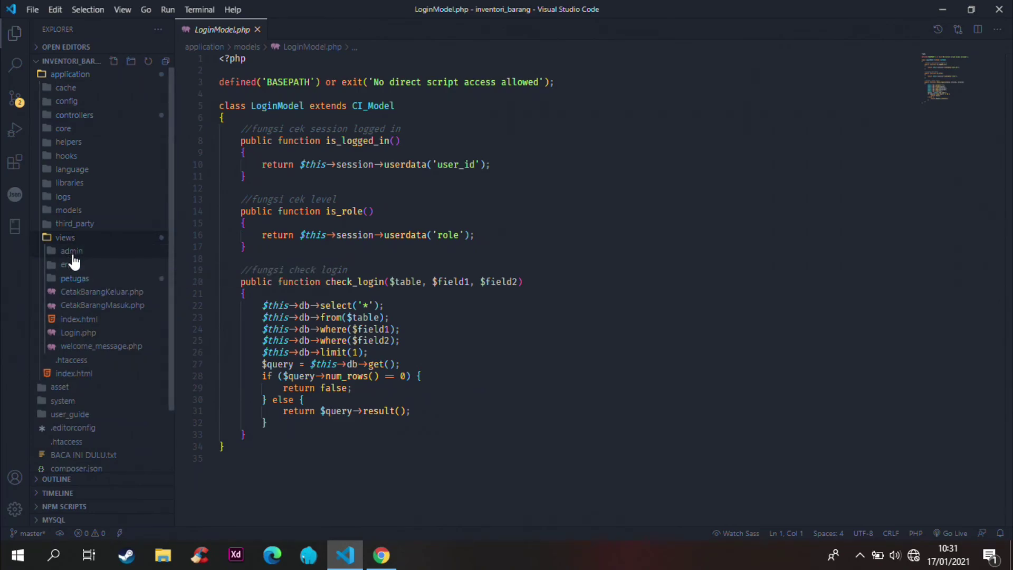
{"action": "left_click", "coordinate": [78, 252]}
{"action": "scroll", "coordinate": [97, 253], "scroll_direction": "down", "scroll_amount": 2}
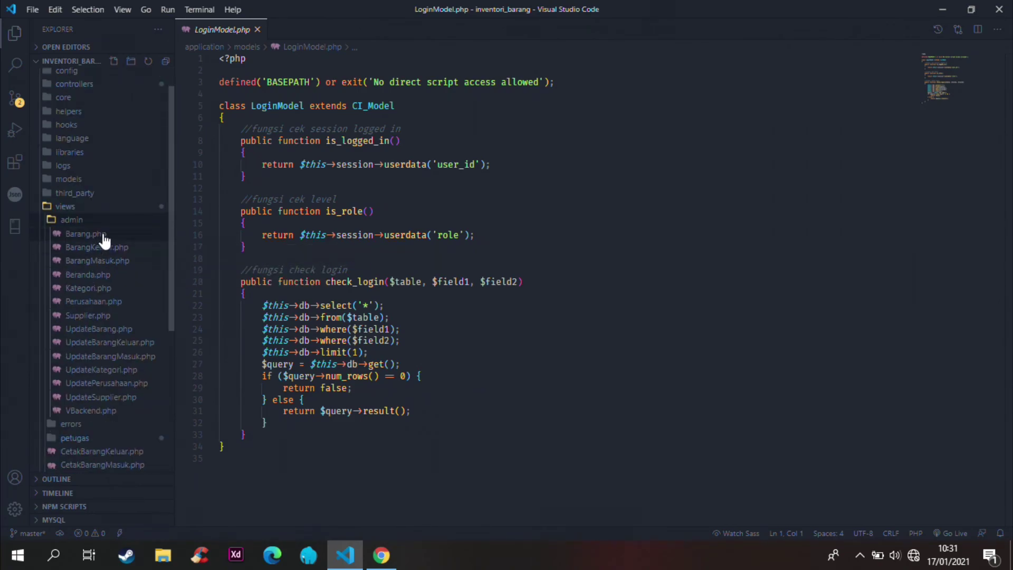
{"action": "left_click", "coordinate": [103, 236]}
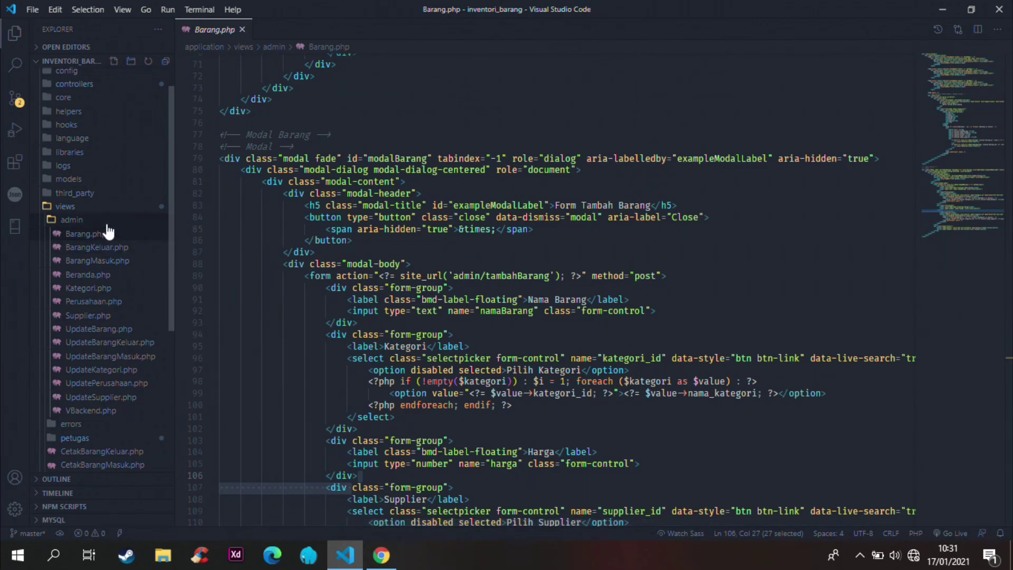
Step: Open the petugas Barang.php and BarangKeluar.php views
{"action": "scroll", "coordinate": [109, 240], "scroll_direction": "down", "scroll_amount": 5}
{"action": "left_click", "coordinate": [96, 285]}
{"action": "scroll", "coordinate": [96, 289], "scroll_direction": "down", "scroll_amount": 4}
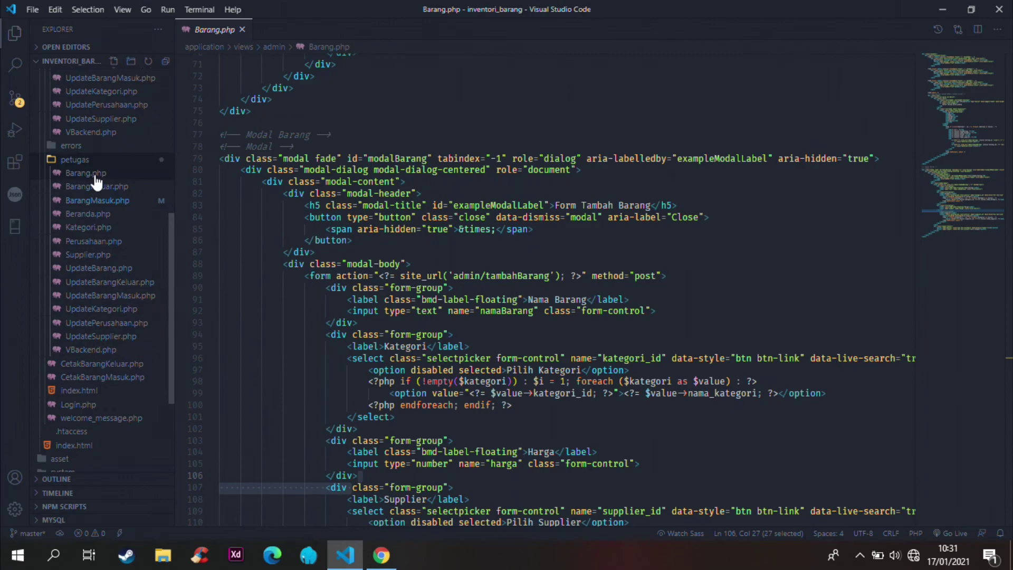
{"action": "left_click", "coordinate": [94, 174]}
{"action": "left_click", "coordinate": [105, 189]}
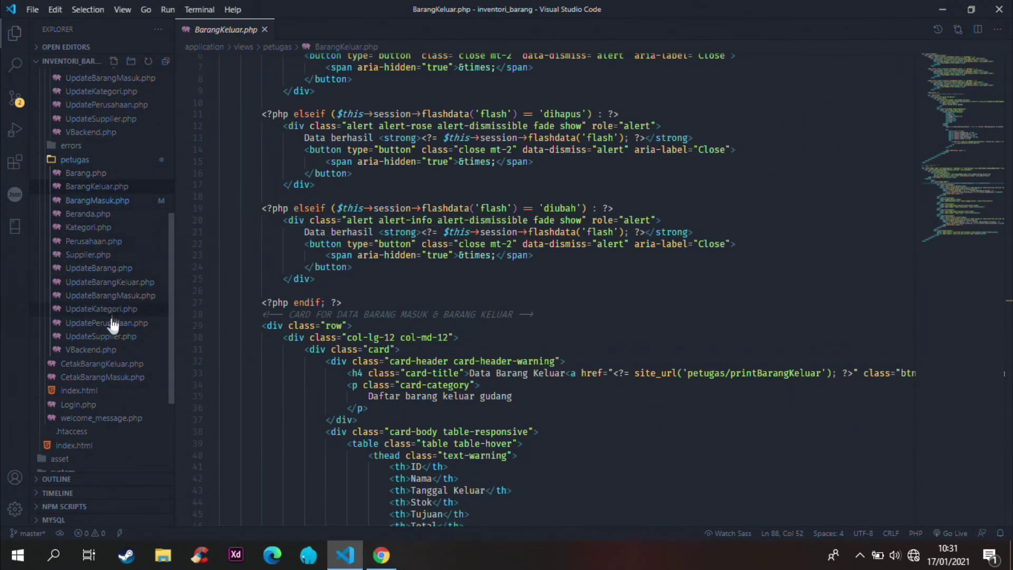
Step: Reopen admin/Barang.php, then minimize VS Code to reveal the Database Inventori Barang slide
{"action": "scroll", "coordinate": [167, 177], "scroll_direction": "up", "scroll_amount": 5}
{"action": "scroll", "coordinate": [159, 174], "scroll_direction": "up", "scroll_amount": 2}
{"action": "left_click", "coordinate": [108, 172]}
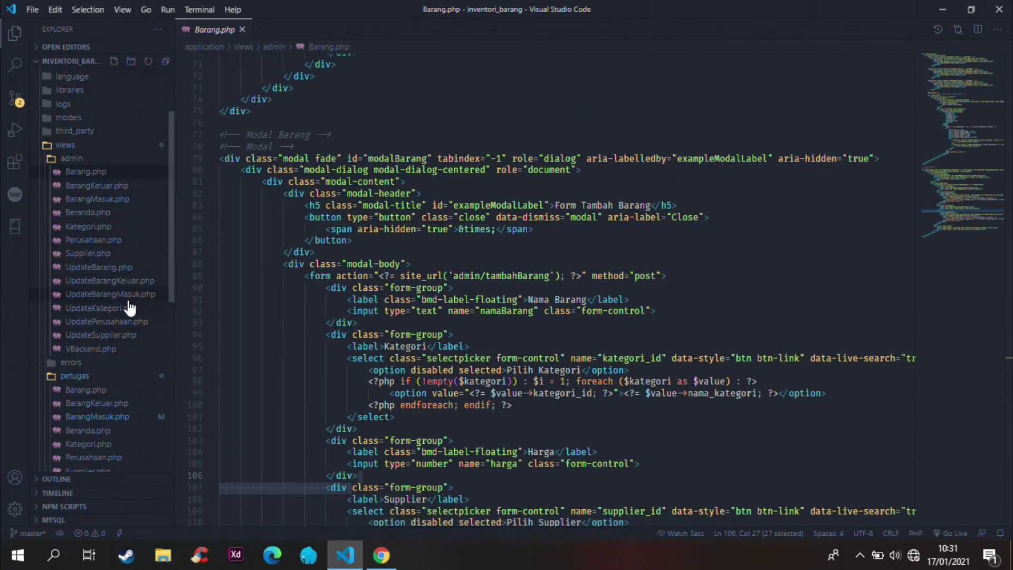
{"action": "scroll", "coordinate": [130, 309], "scroll_direction": "down", "scroll_amount": 4}
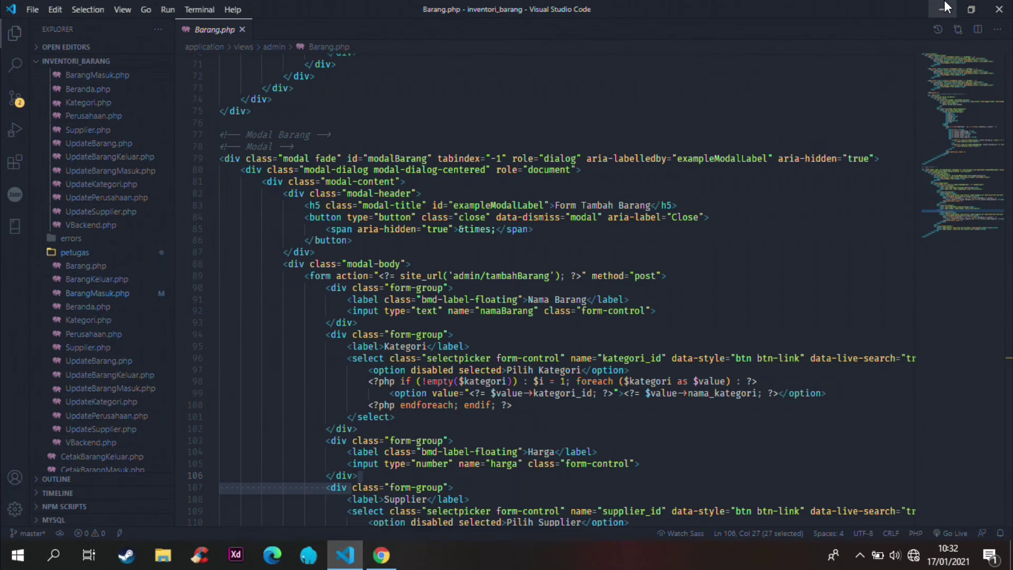
{"action": "left_click", "coordinate": [945, 7]}
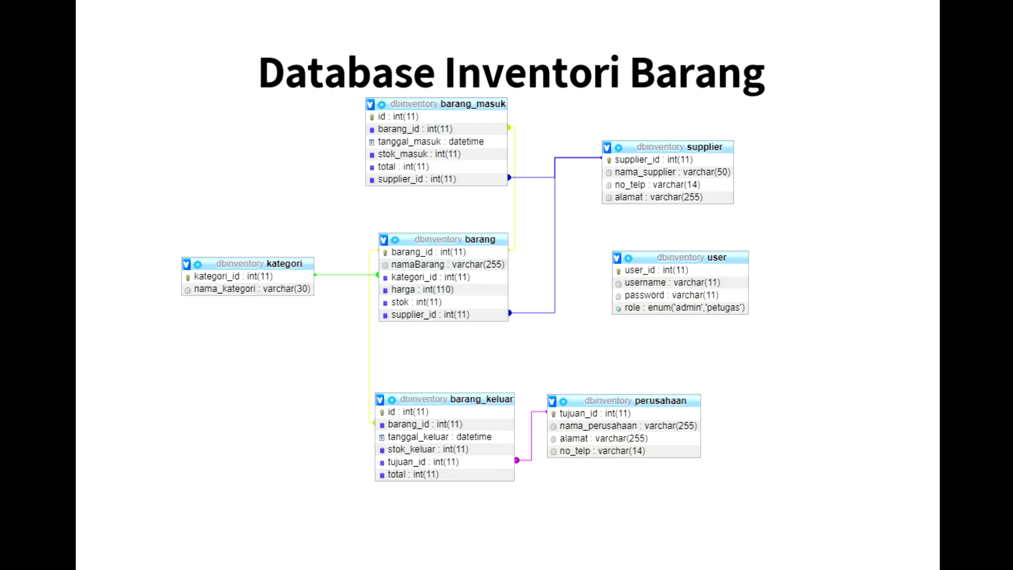